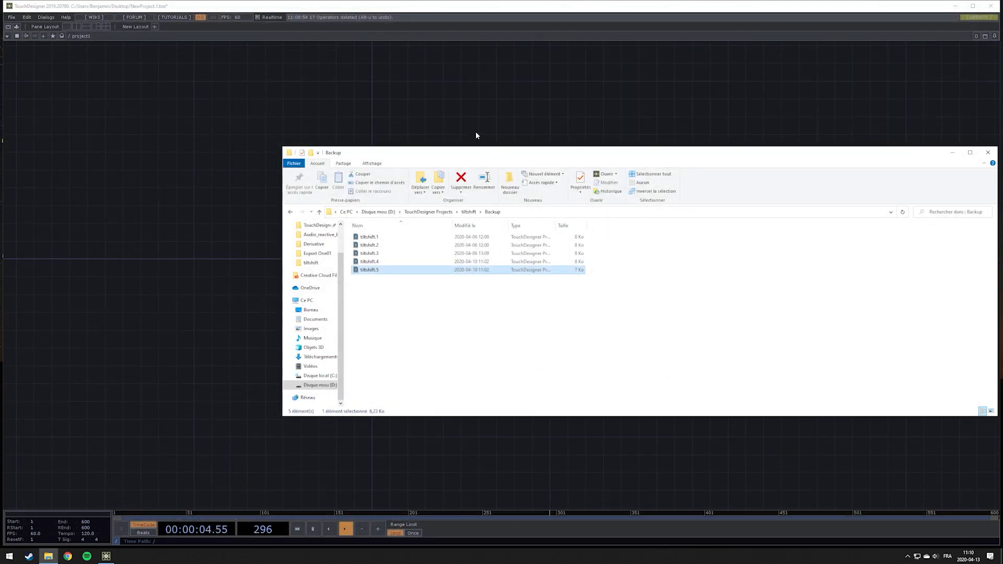
{"action": "left_click", "coordinate": [476, 131]}
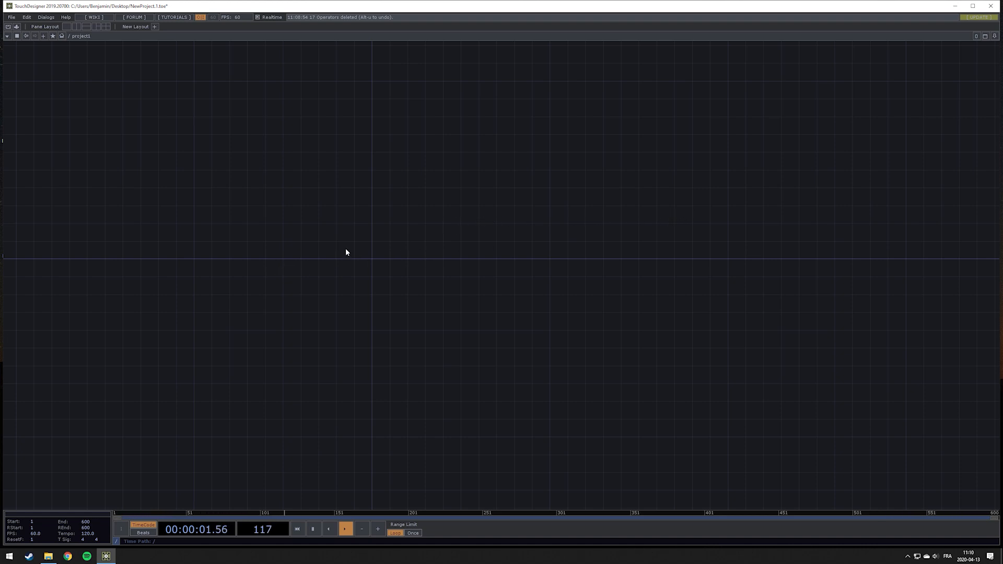
{"action": "left_click_drag", "start_coordinate": [345, 251], "coordinate": [500, 244]}
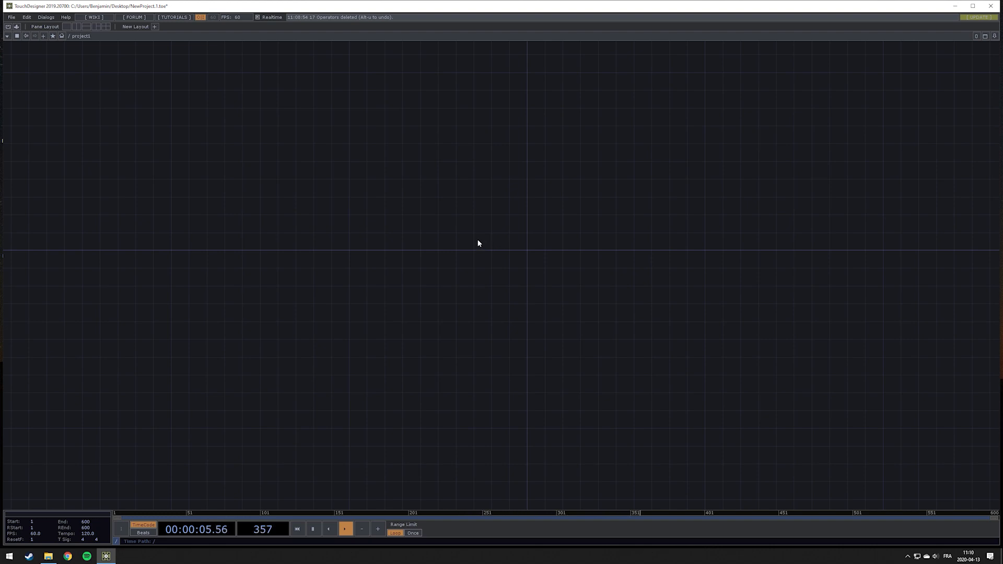
{"action": "left_click_drag", "start_coordinate": [575, 224], "coordinate": [526, 233]}
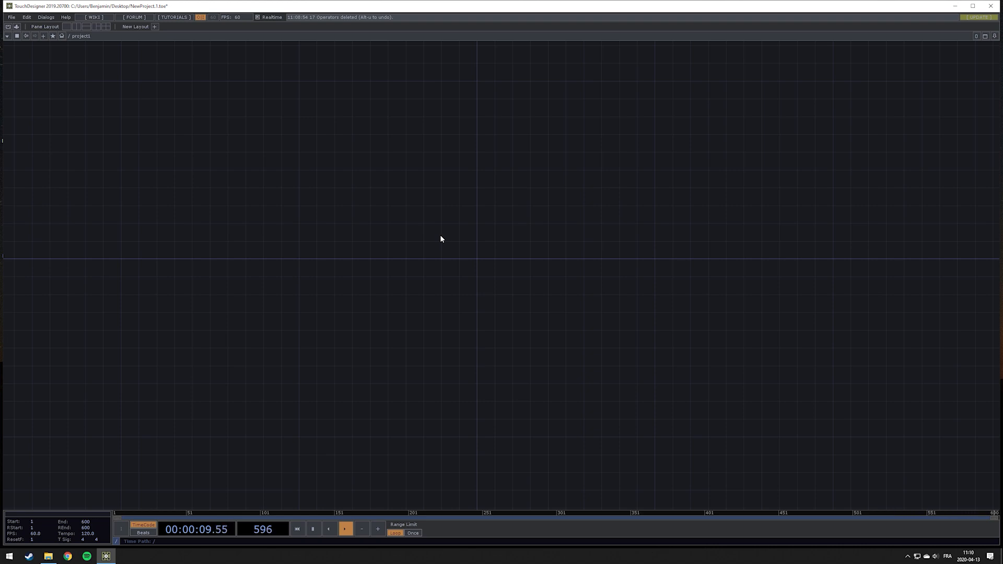
Create a Box SOP in the empty network
{"action": "key", "text": "Tab"}
{"action": "left_click", "coordinate": [370, 146]}
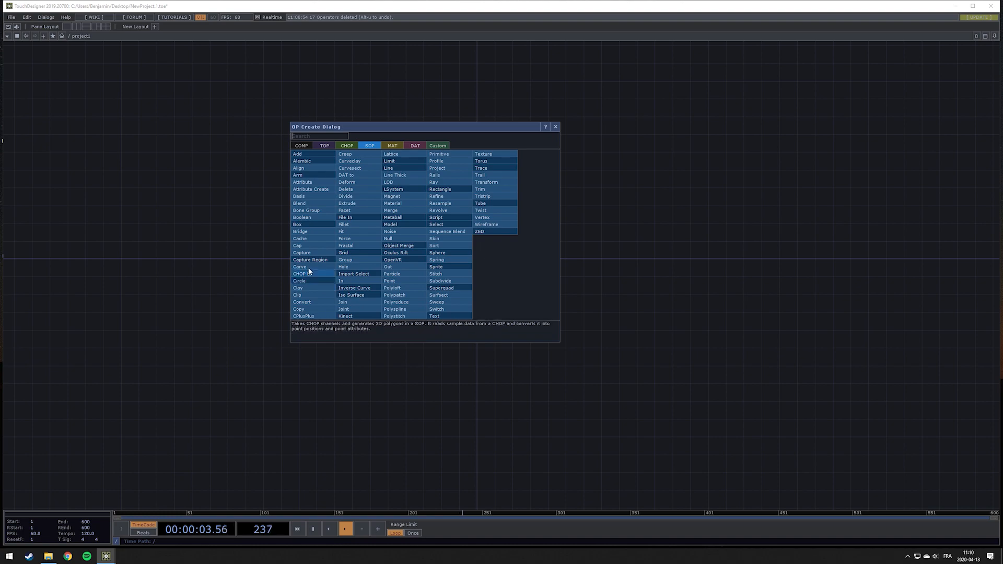
{"action": "left_click", "coordinate": [306, 224]}
{"action": "left_click", "coordinate": [460, 248]}
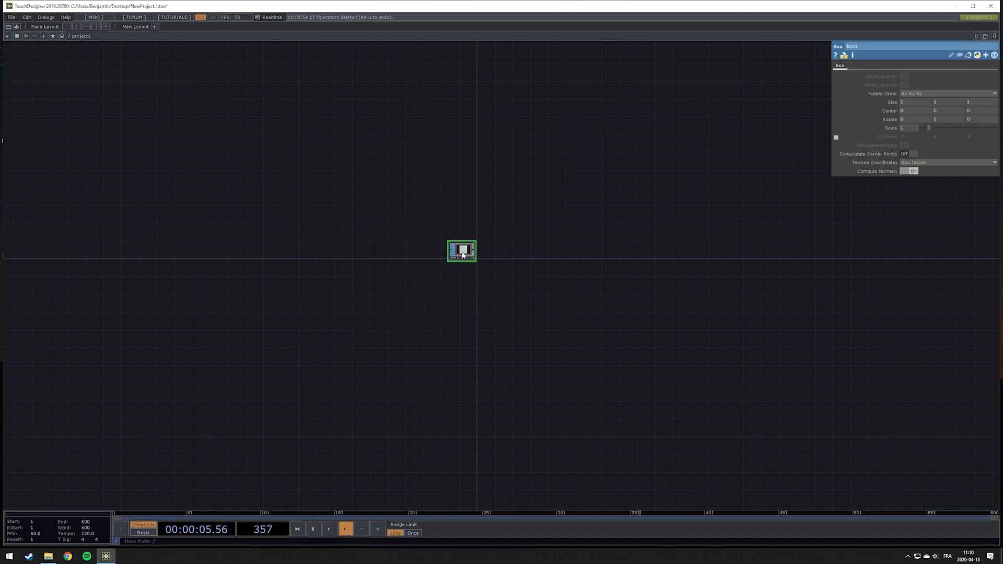
Set the box's size to 0.01, 1 and 0.01 to make a thin vertical stick
{"action": "scroll", "coordinate": [480, 240], "scroll_direction": "up", "scroll_amount": 2}
{"action": "scroll", "coordinate": [466, 243], "scroll_direction": "up", "scroll_amount": 2}
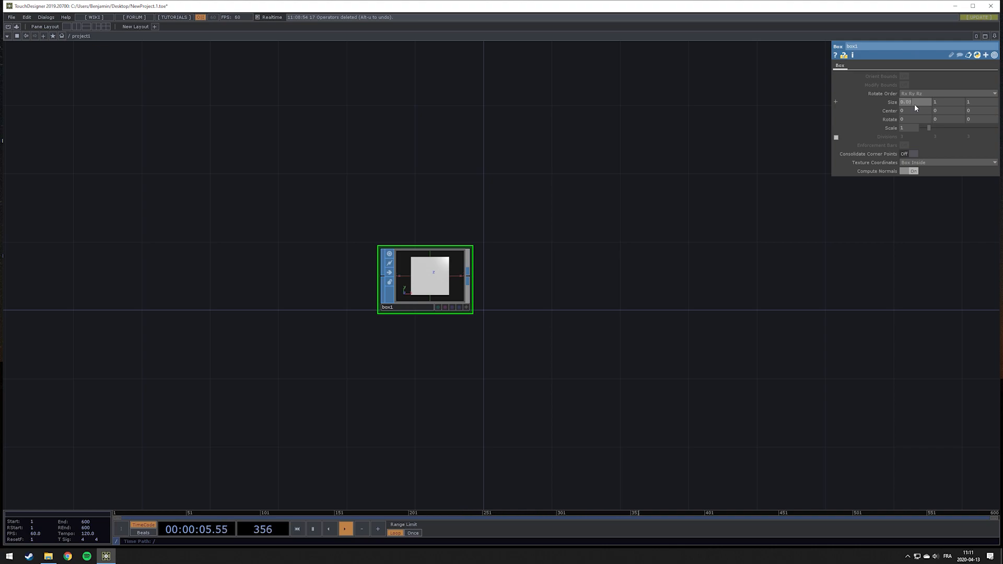
{"action": "key", "text": "Tab"}
{"action": "key", "text": "Tab"}
{"action": "type", "text": "0."}
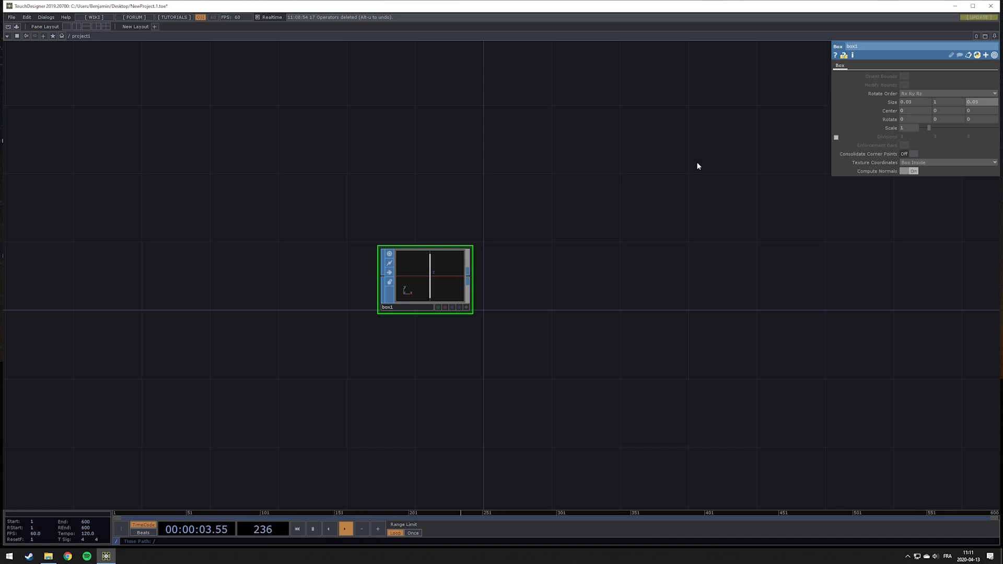
Append a Null SOP connected to the box's output
{"action": "right_click", "coordinate": [466, 276]}
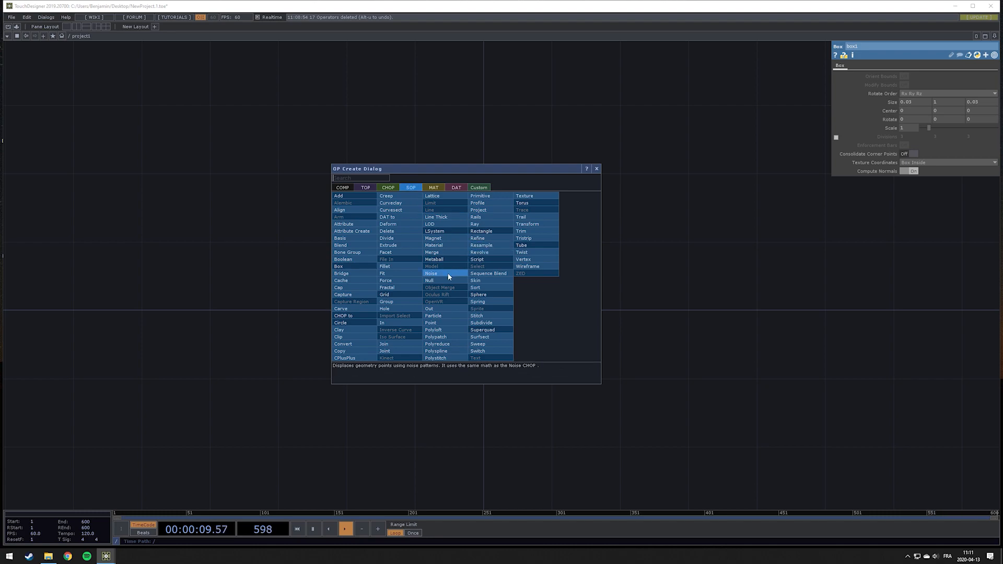
{"action": "left_click", "coordinate": [437, 281]}
{"action": "left_click", "coordinate": [625, 280]}
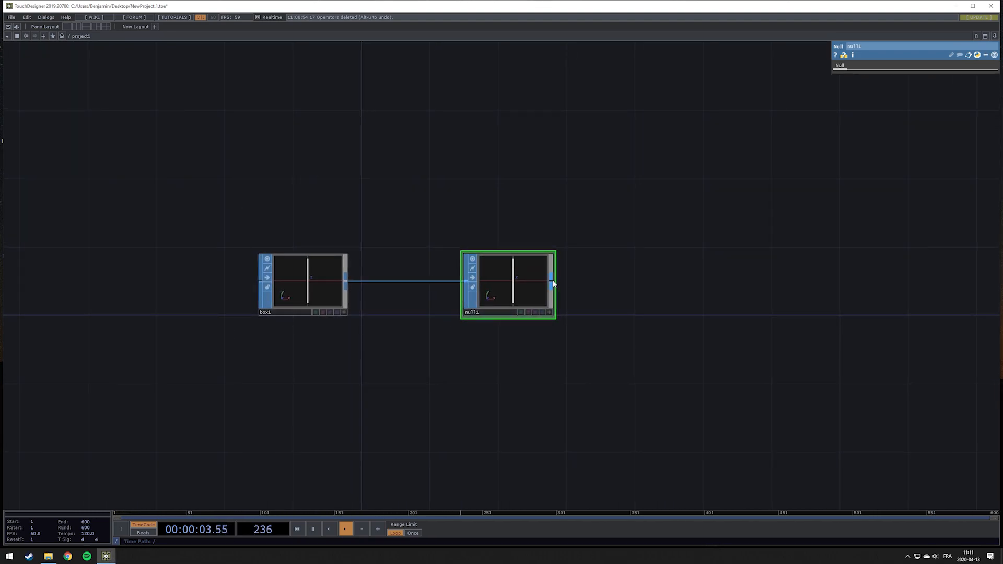
Append a Geometry COMP connected to the null's output
{"action": "right_click", "coordinate": [552, 281]}
{"action": "left_click", "coordinate": [432, 196]}
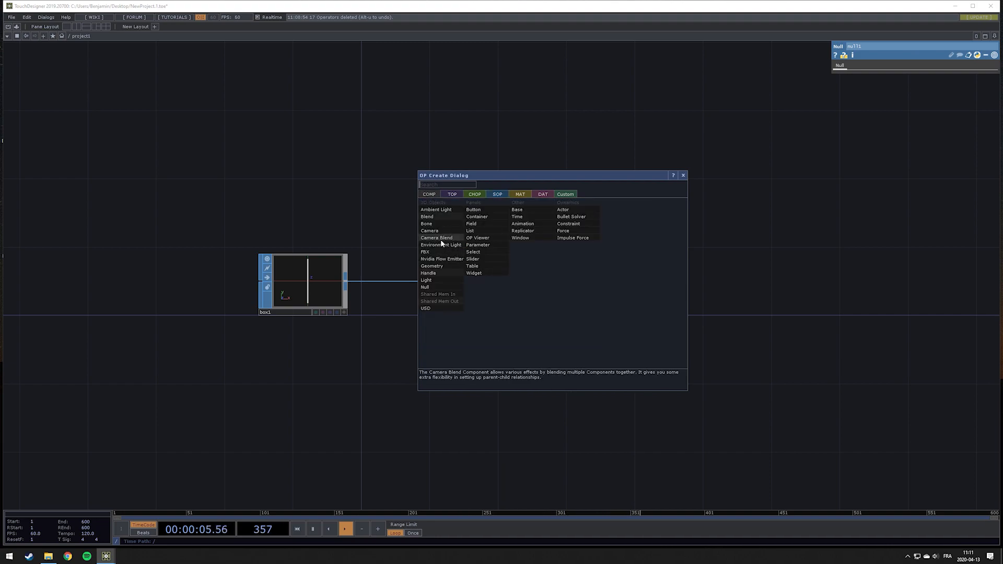
{"action": "left_click", "coordinate": [439, 266]}
{"action": "left_click", "coordinate": [690, 338]}
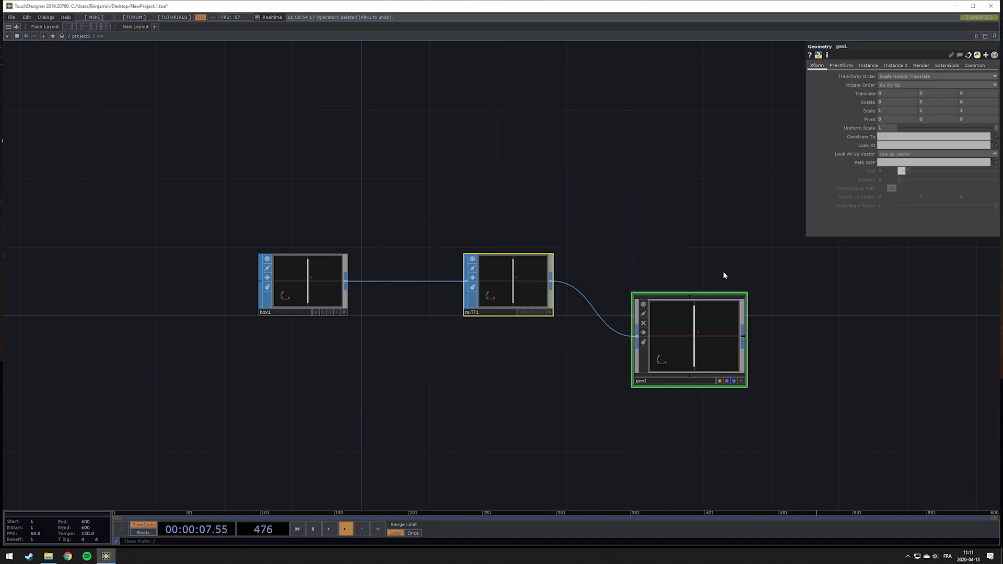
Add a Camera COMP below the geometry component
{"action": "key", "text": "Tab"}
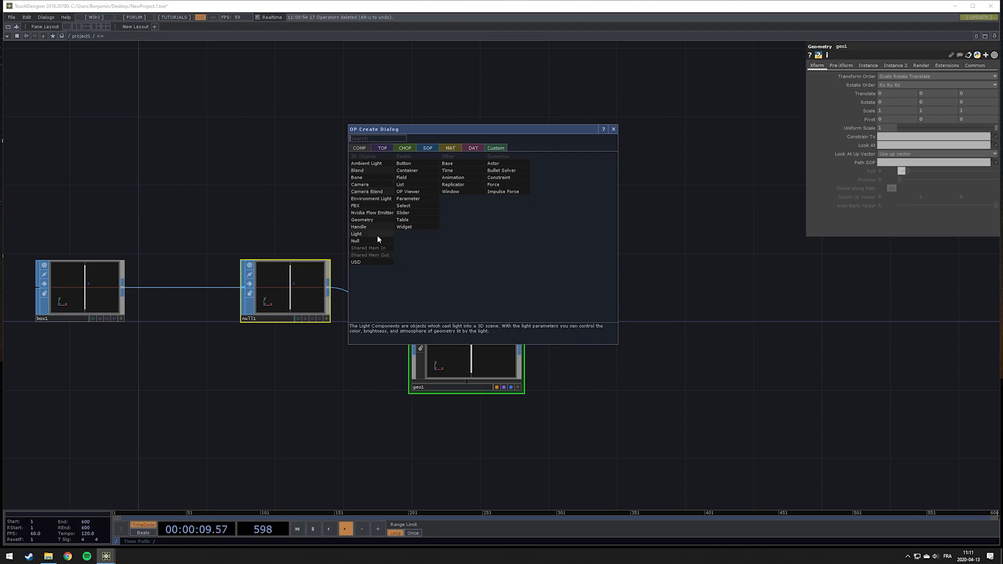
{"action": "left_click", "coordinate": [368, 185]}
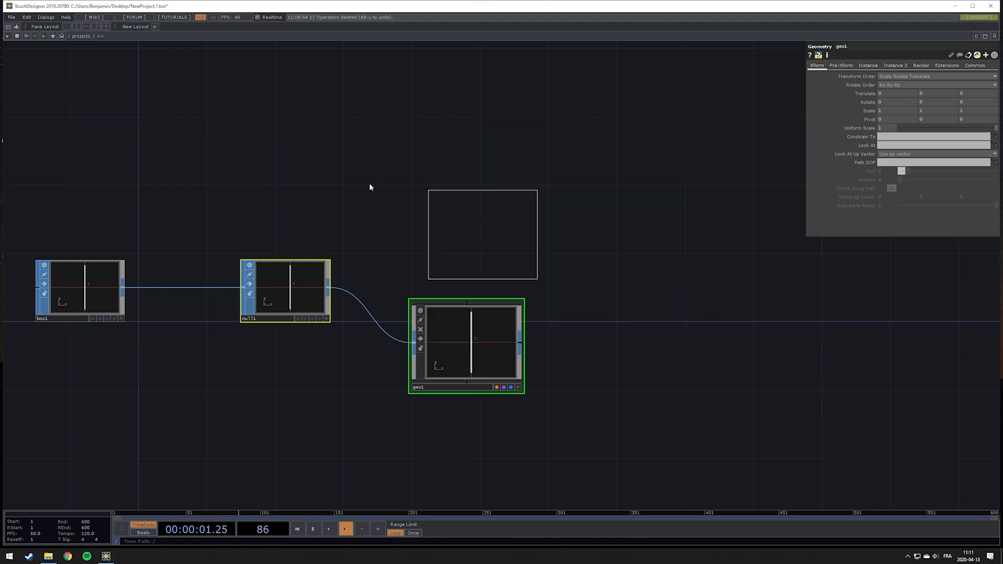
{"action": "left_click", "coordinate": [459, 454]}
Add a Light COMP above the geometry component
{"action": "key", "text": "Tab"}
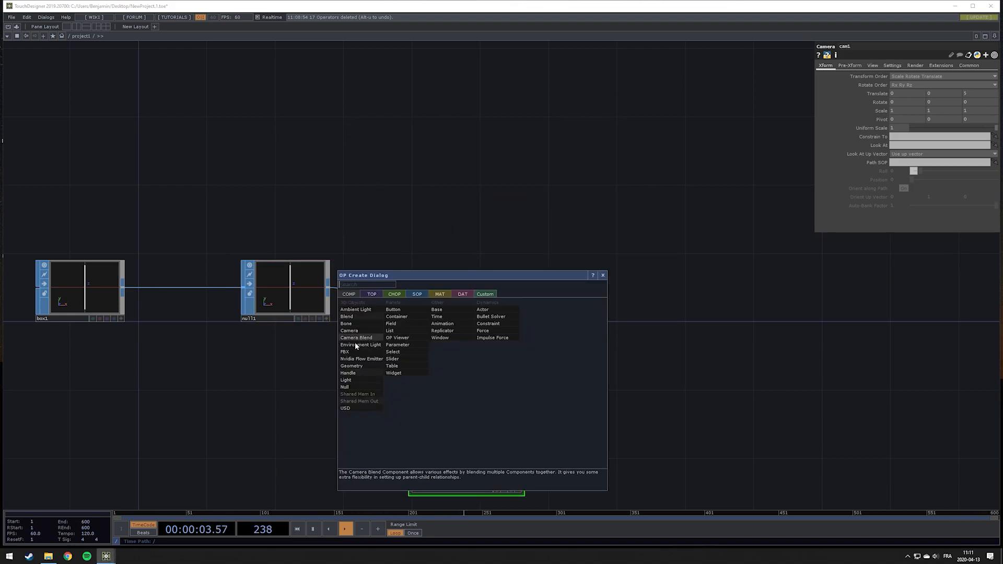
{"action": "left_click", "coordinate": [367, 381]}
{"action": "left_click", "coordinate": [478, 187]}
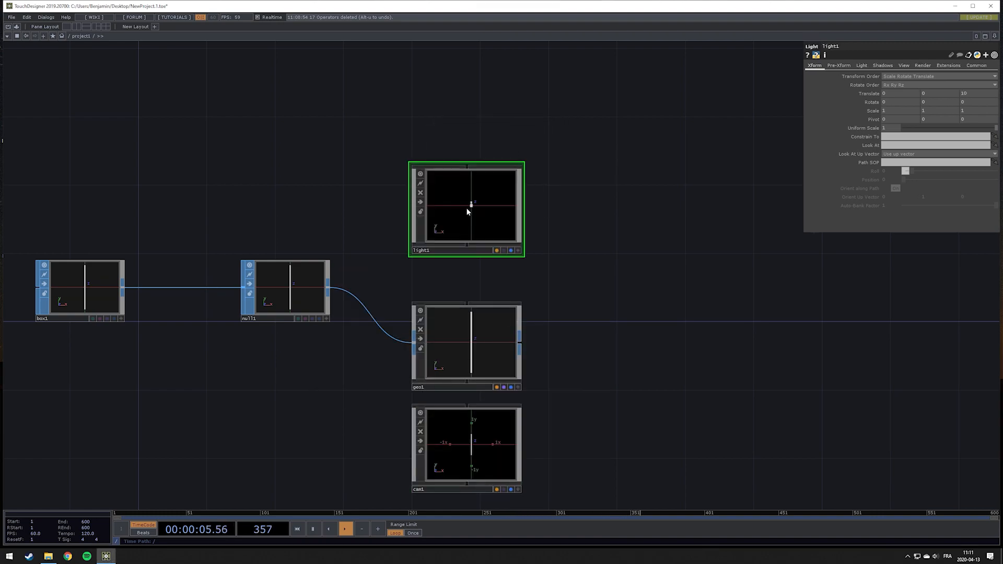
Add a Render TOP to the right of the geometry, camera and light
{"action": "left_click_drag", "start_coordinate": [541, 328], "coordinate": [393, 231]}
{"action": "left_click", "coordinate": [393, 244]}
{"action": "left_click_drag", "start_coordinate": [522, 234], "coordinate": [483, 230]}
{"action": "key", "text": "Tab"}
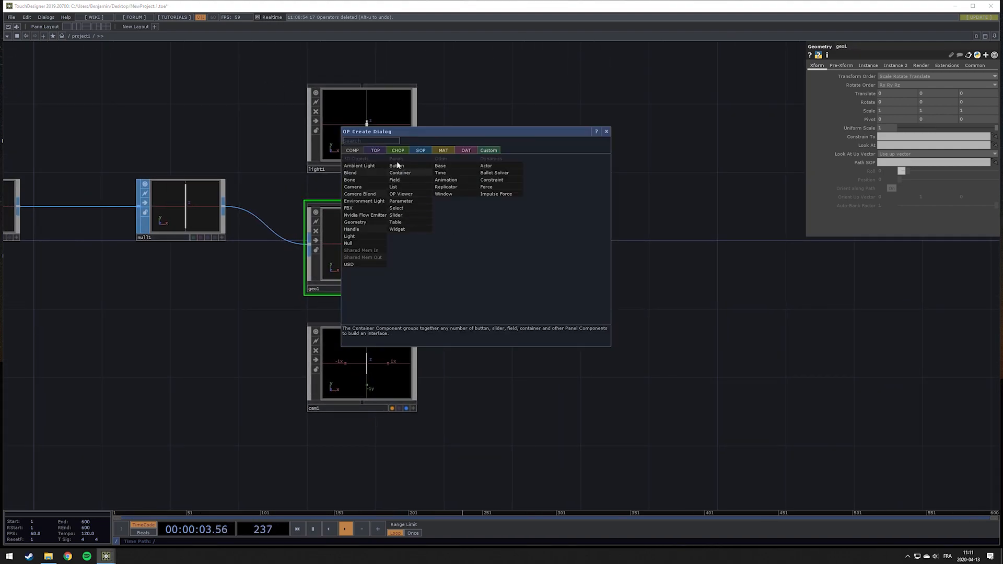
{"action": "left_click", "coordinate": [375, 150]}
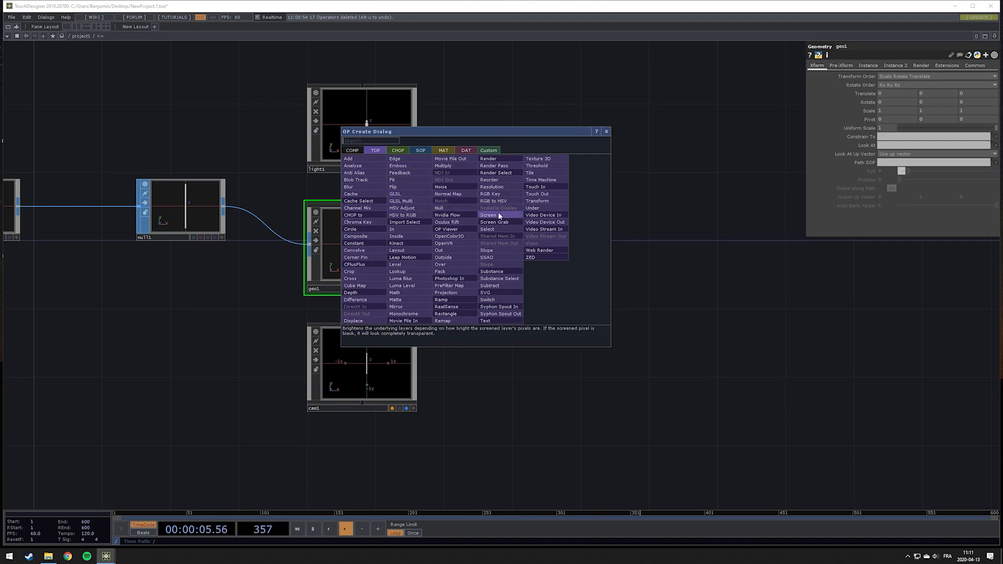
{"action": "left_click", "coordinate": [488, 158]}
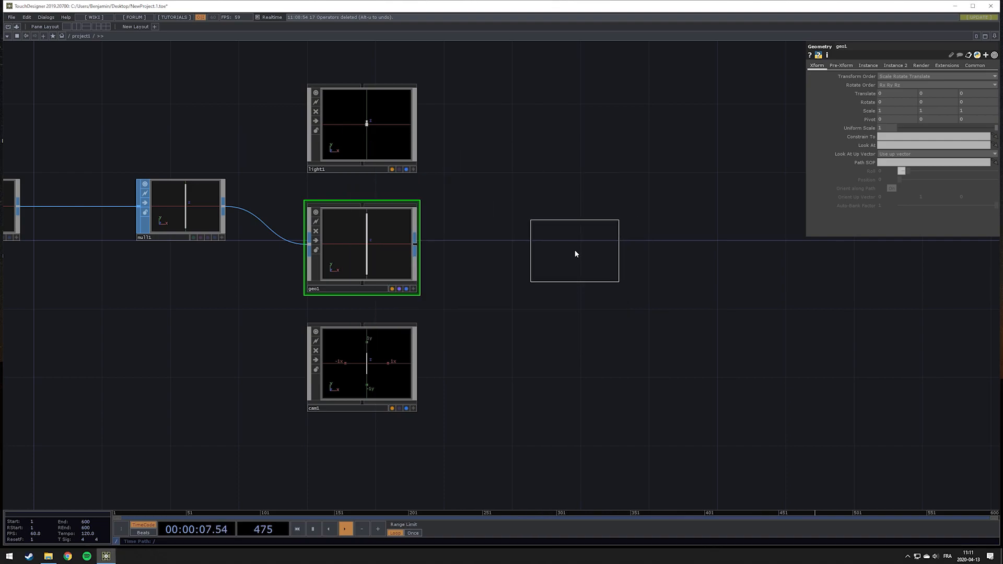
{"action": "left_click", "coordinate": [575, 252]}
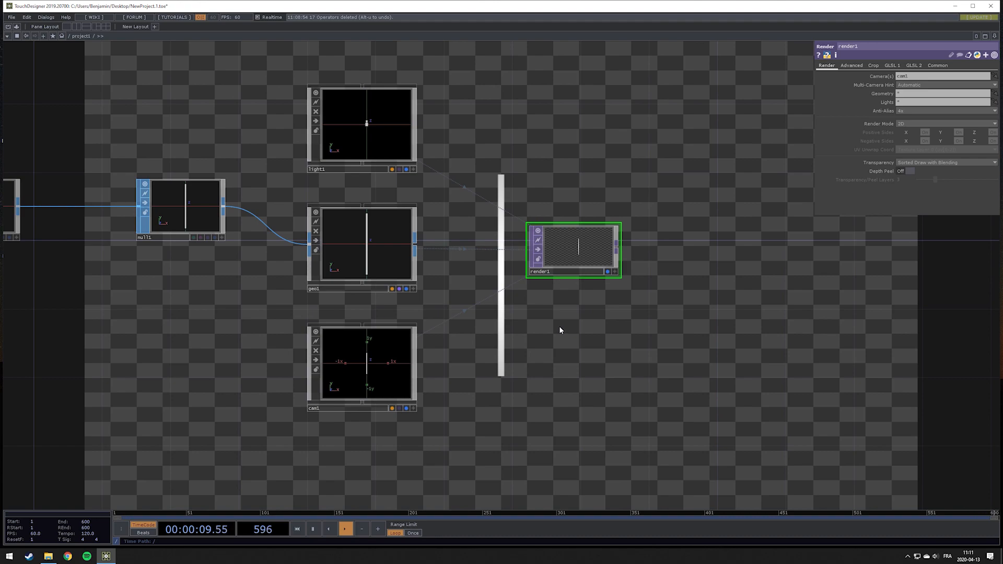
Rearrange the network so the render sits right of the geometry, light and camera, and select the geometry
{"action": "left_click_drag", "start_coordinate": [603, 322], "coordinate": [904, 326]}
{"action": "left_click_drag", "start_coordinate": [362, 262], "coordinate": [412, 209]}
{"action": "right_click_drag", "start_coordinate": [269, 101], "coordinate": [594, 243]}
{"action": "left_click_drag", "start_coordinate": [552, 170], "coordinate": [544, 139]}
{"action": "left_click", "coordinate": [700, 223]}
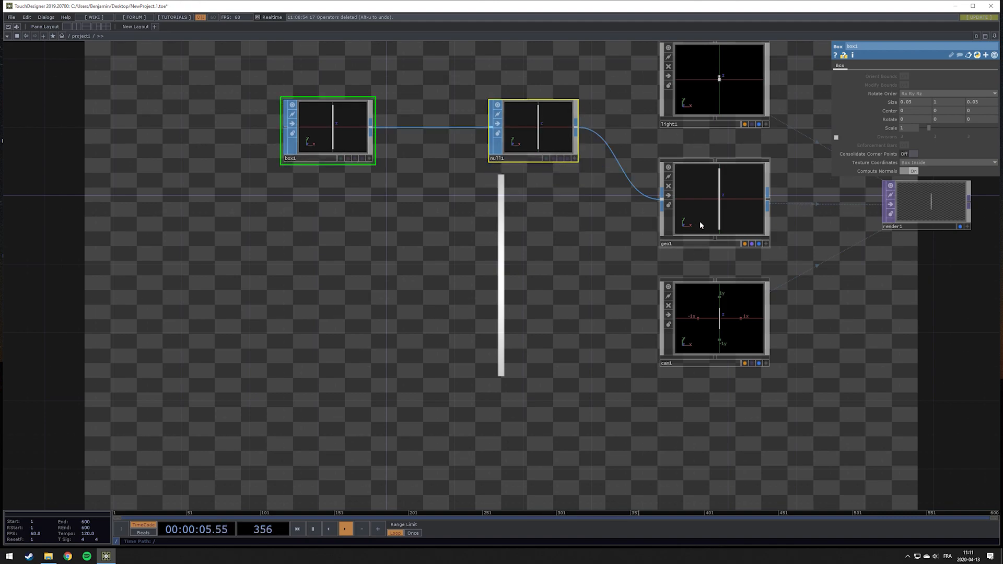
Turn on instancing for the Geometry COMP
{"action": "left_click", "coordinate": [867, 66]}
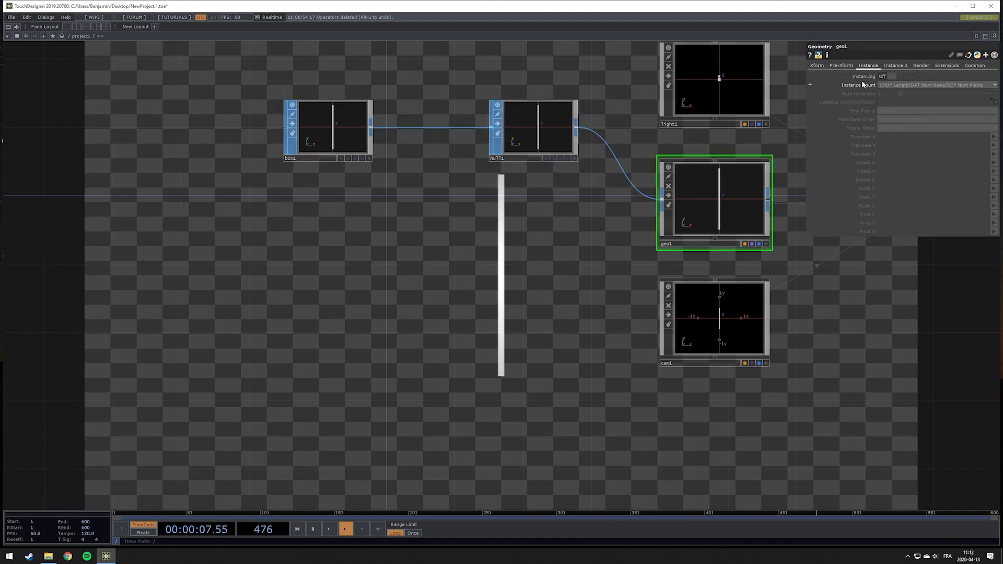
{"action": "left_click", "coordinate": [892, 77]}
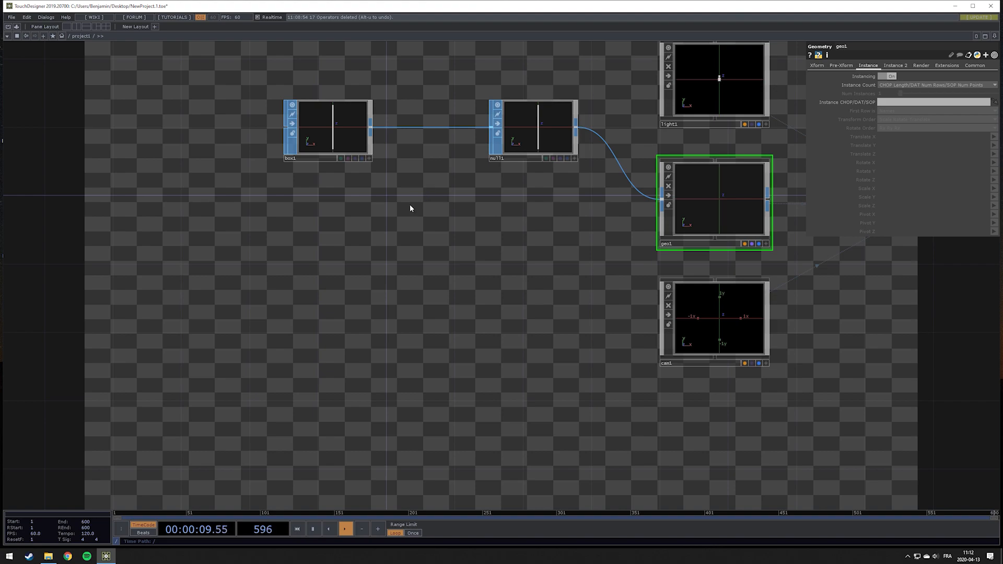
Create a Grid SOP to the left of the box chain
{"action": "left_click_drag", "start_coordinate": [409, 208], "coordinate": [668, 248]}
{"action": "scroll", "coordinate": [537, 304], "scroll_direction": "down", "scroll_amount": 3}
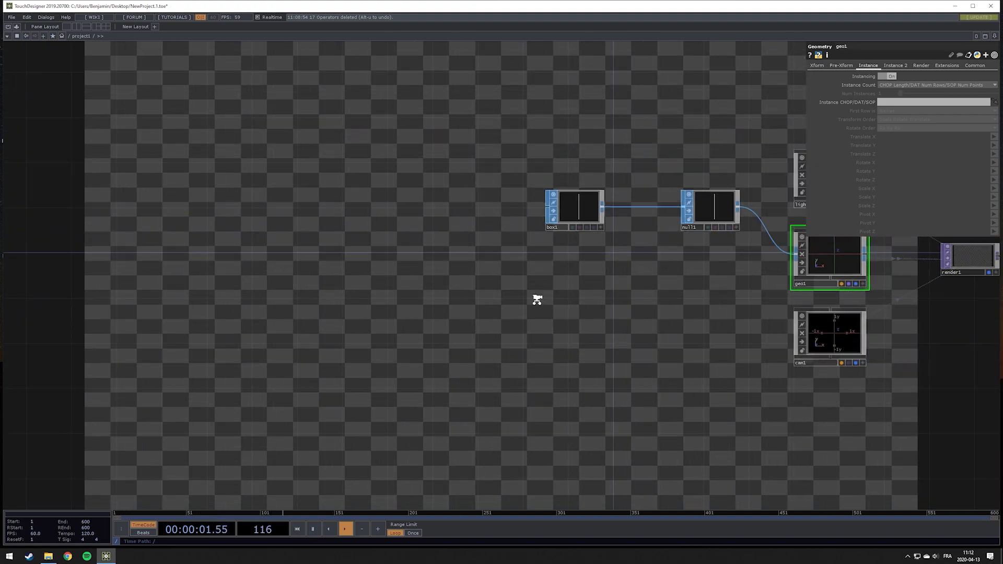
{"action": "key", "text": "Tab"}
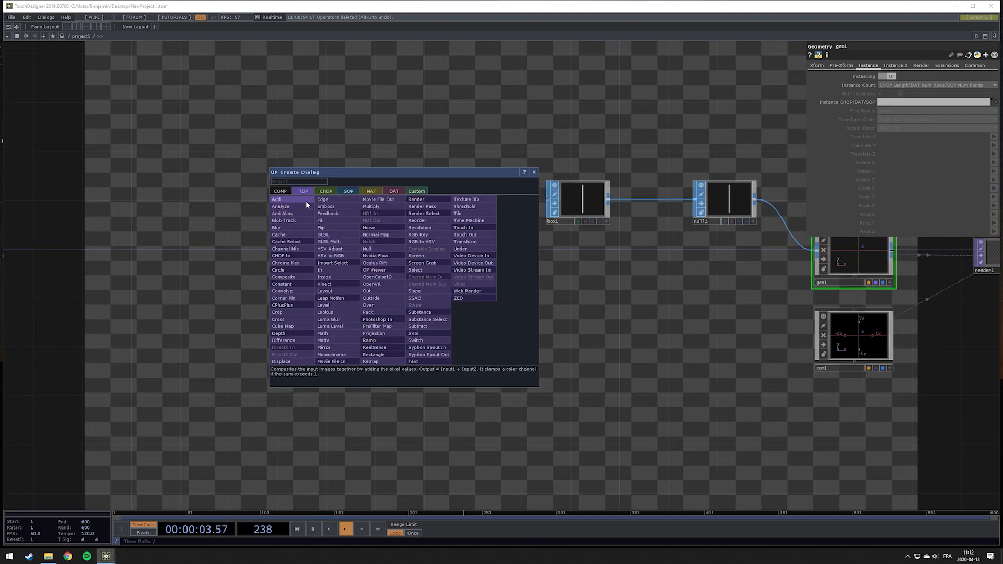
{"action": "left_click", "coordinate": [349, 191]}
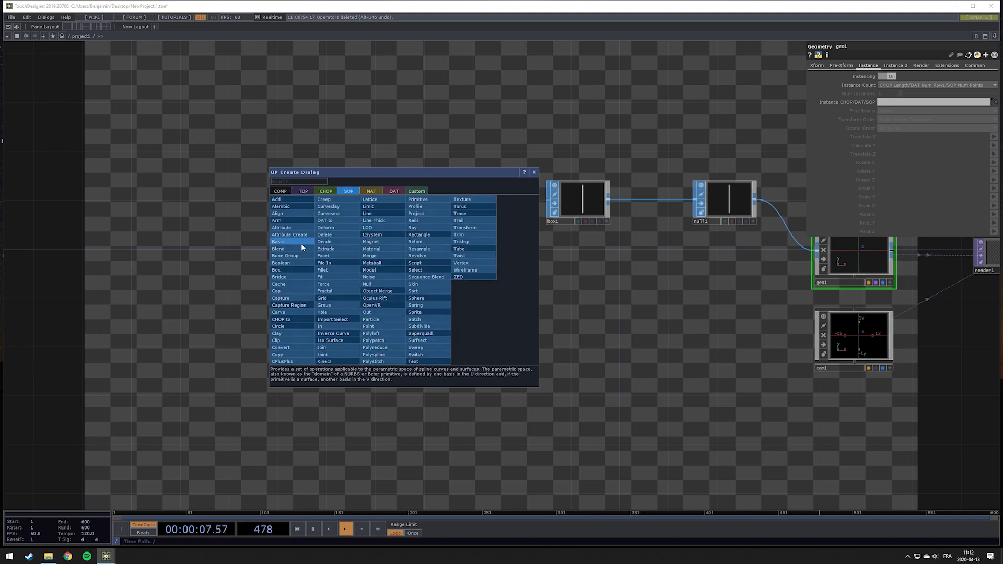
{"action": "type", "text": "gri"}
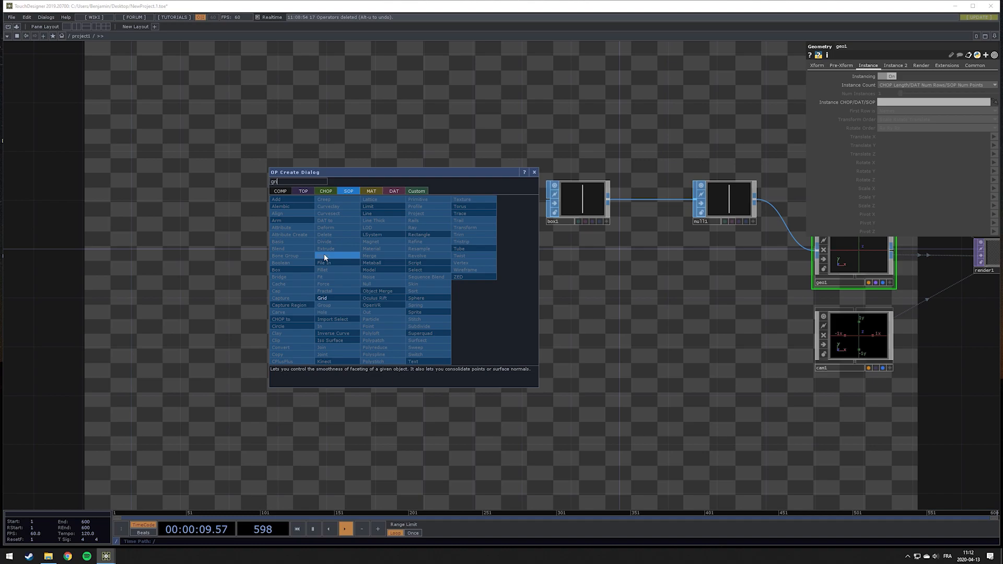
{"action": "left_click", "coordinate": [329, 297]}
{"action": "left_click", "coordinate": [322, 265]}
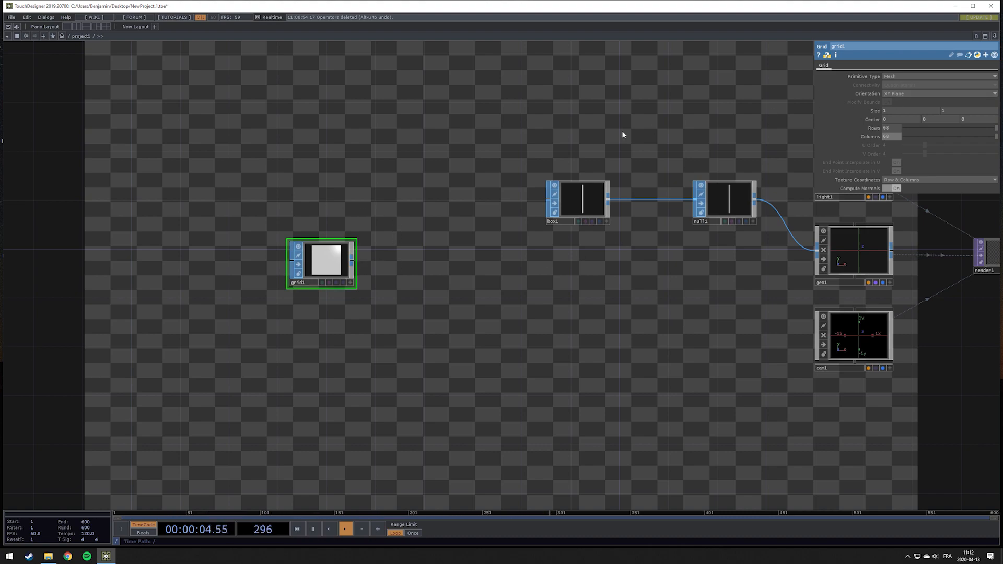
Append a SOP to CHOP connected to the grid's output
{"action": "right_click", "coordinate": [352, 259]}
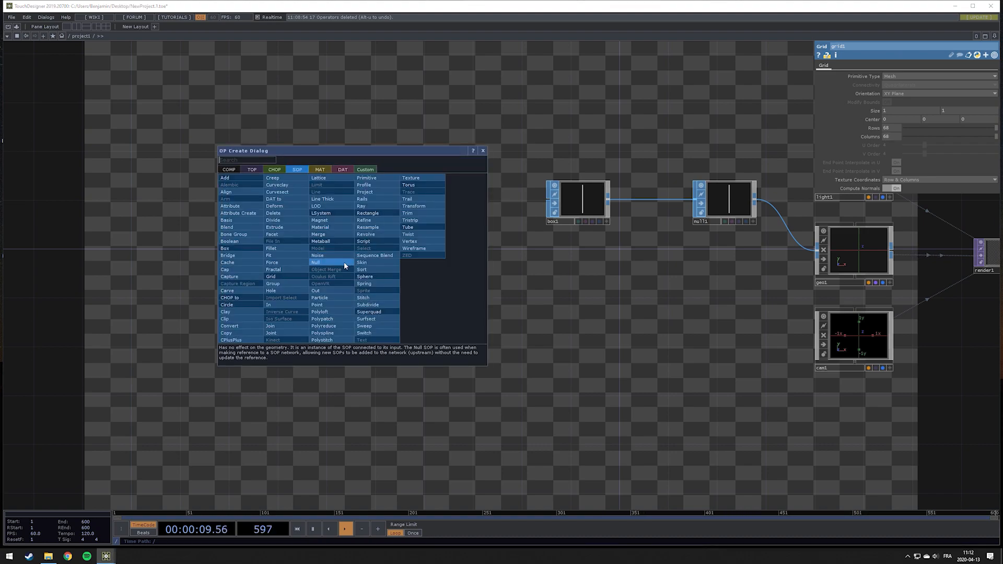
{"action": "left_click", "coordinate": [277, 170]}
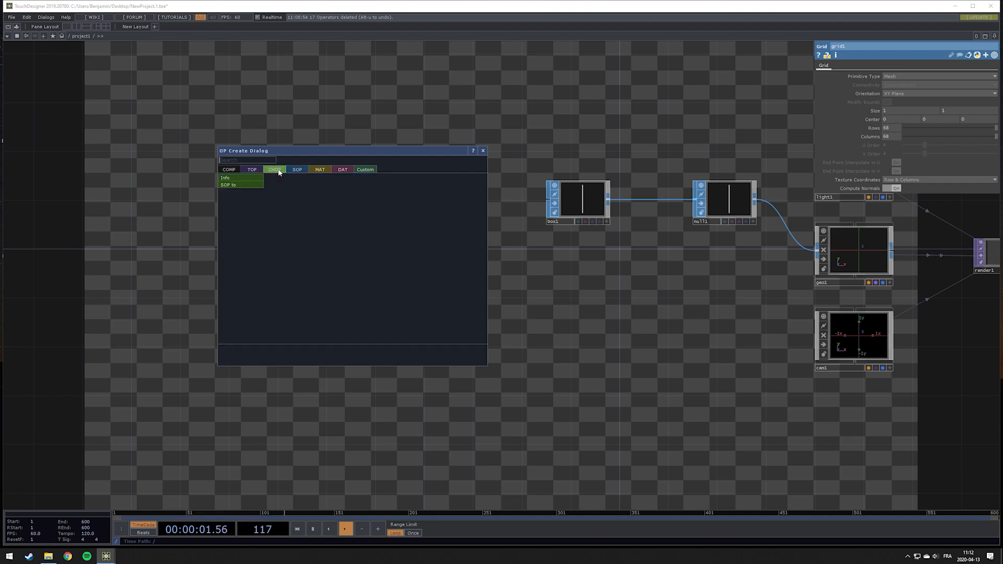
{"action": "left_click", "coordinate": [258, 185]}
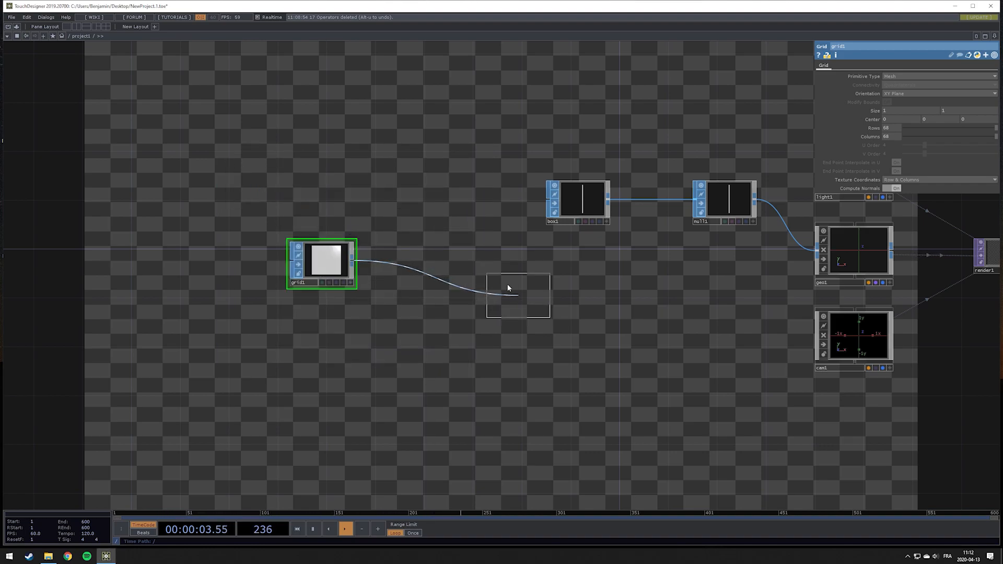
{"action": "left_click", "coordinate": [465, 262]}
Append a Null CHOP after the SOP to CHOP
{"action": "scroll", "coordinate": [476, 253], "scroll_direction": "up", "scroll_amount": 4}
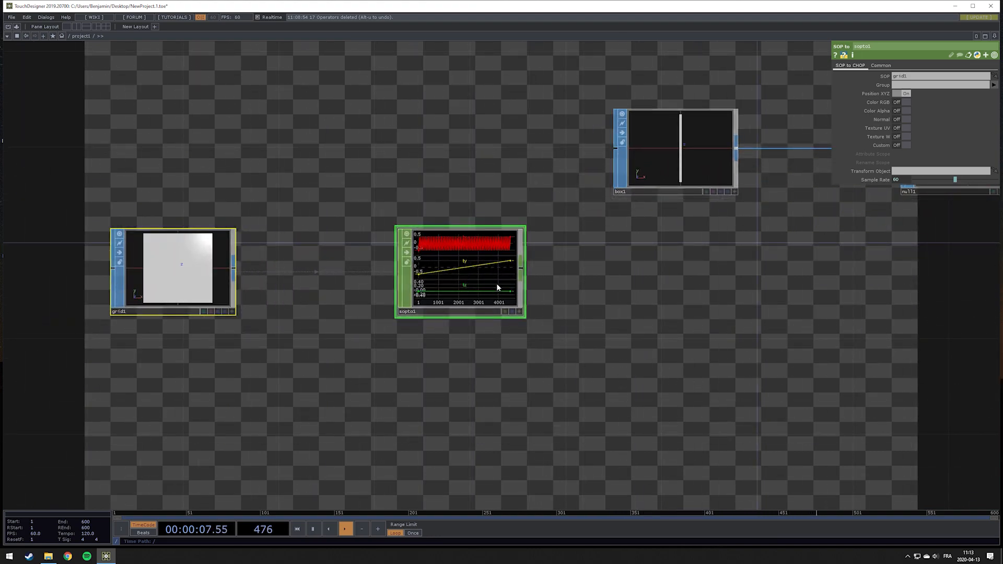
{"action": "left_click_drag", "start_coordinate": [609, 269], "coordinate": [379, 262]}
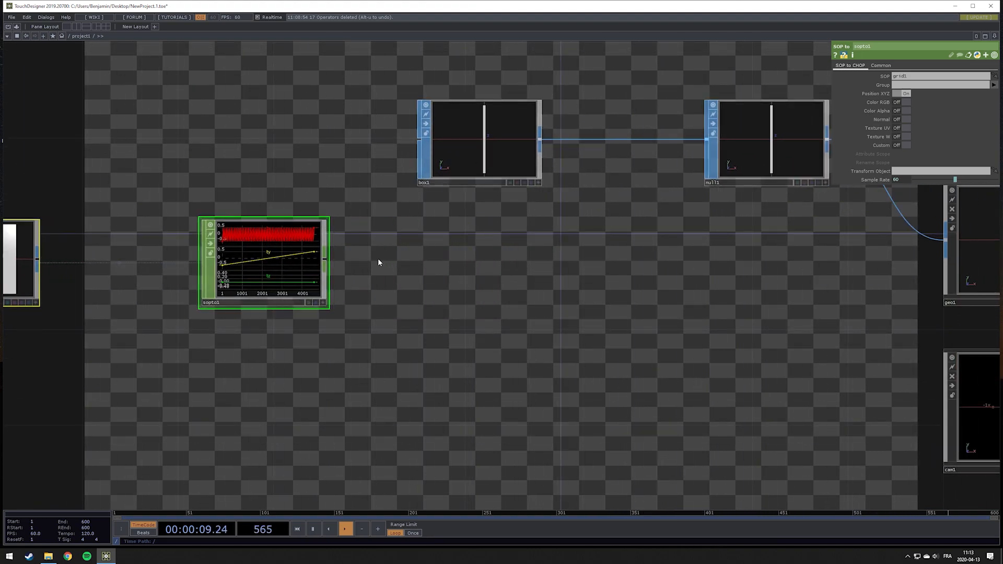
{"action": "right_click", "coordinate": [323, 264]}
{"action": "left_click", "coordinate": [334, 264]}
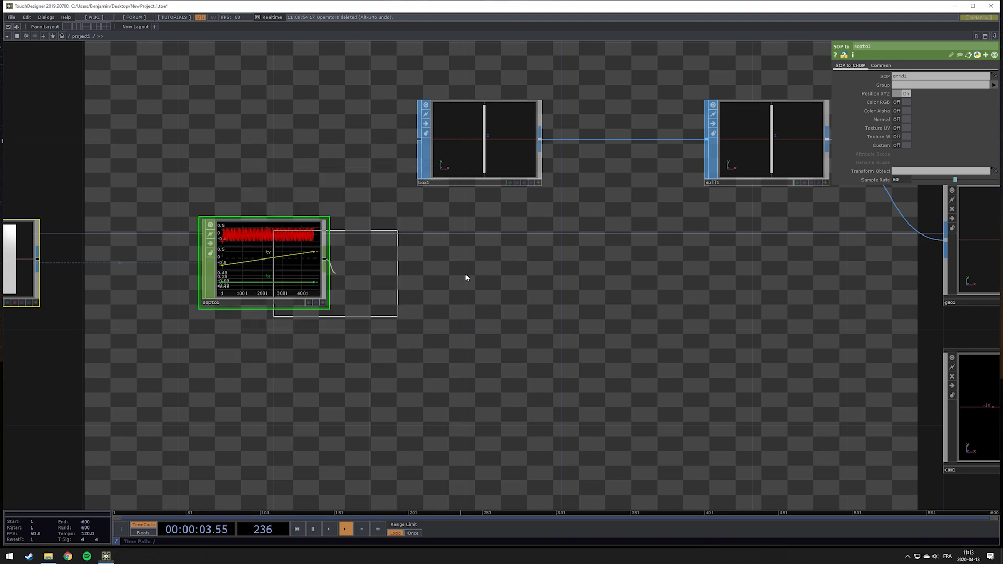
{"action": "left_click", "coordinate": [815, 262]}
Set the Geometry COMP's Instance CHOP/DAT/SOP to the Null CHOP after the SOP to CHOP
{"action": "left_click_drag", "start_coordinate": [607, 340], "coordinate": [203, 347]}
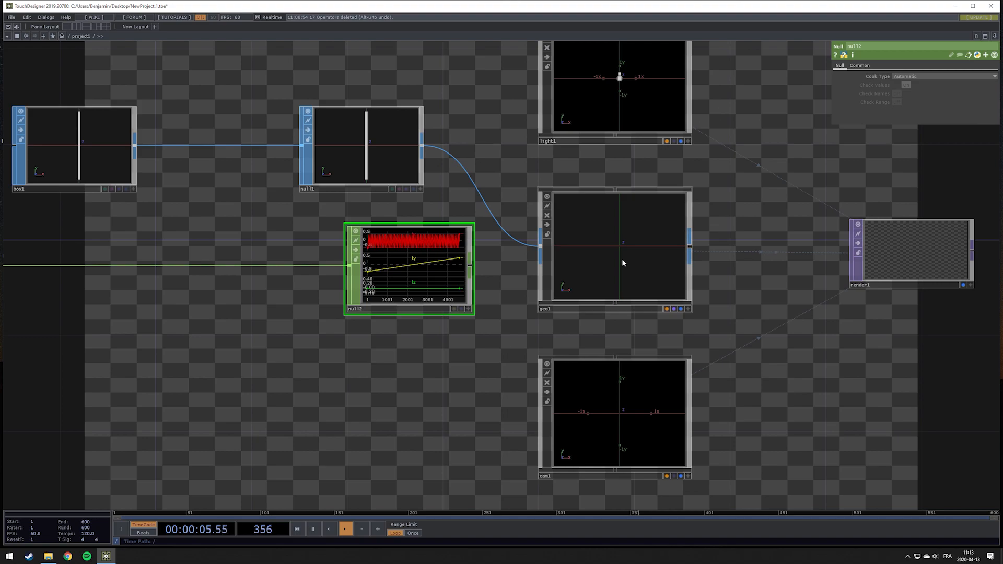
{"action": "left_click", "coordinate": [621, 259]}
{"action": "left_click_drag", "start_coordinate": [432, 261], "coordinate": [638, 234]}
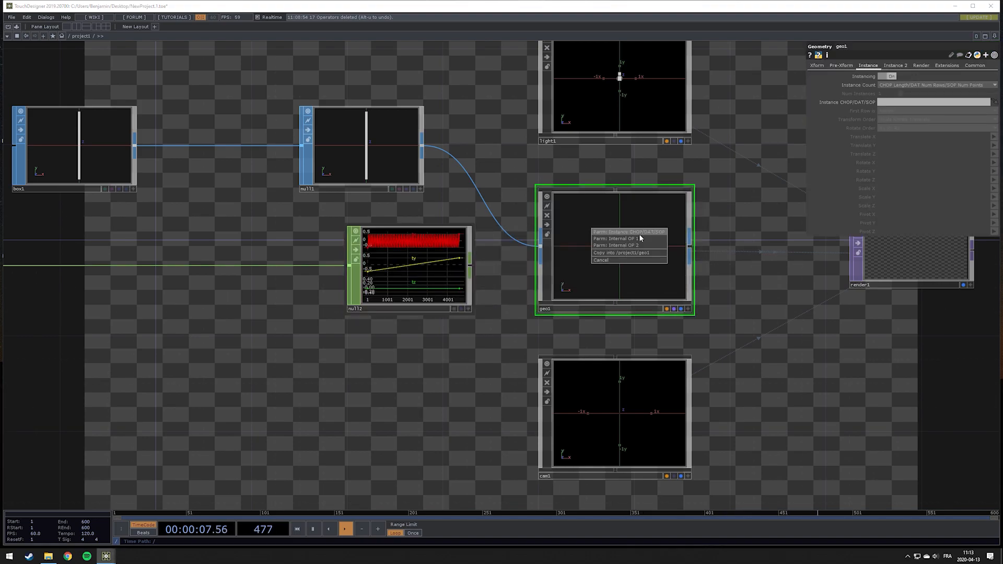
{"action": "left_click", "coordinate": [638, 234]}
Map the instance Translate X, Y and Z parameters to the tx, ty and tz channels
{"action": "left_click", "coordinate": [993, 136]}
{"action": "left_click", "coordinate": [994, 147]}
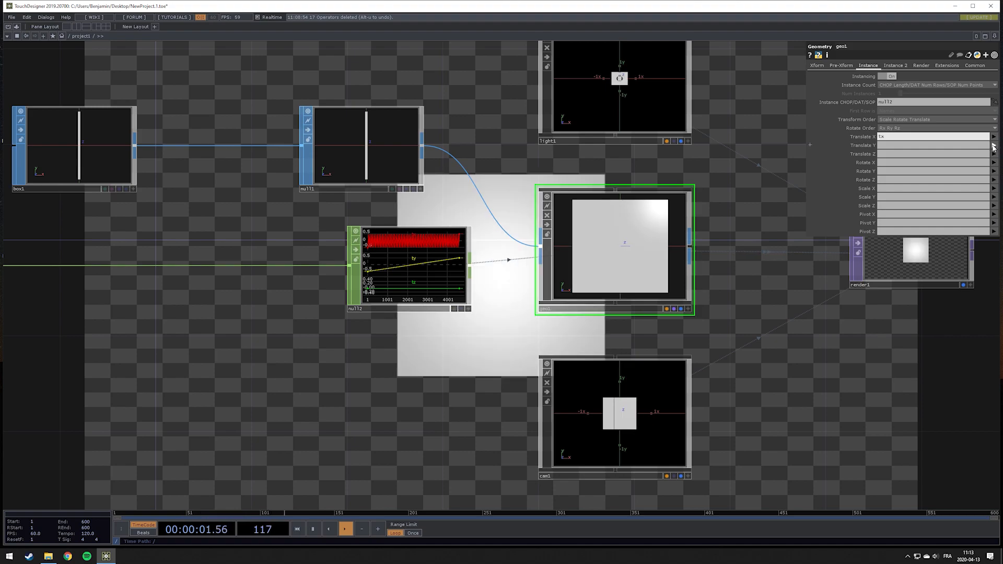
{"action": "left_click", "coordinate": [993, 146]}
{"action": "left_click", "coordinate": [995, 161]}
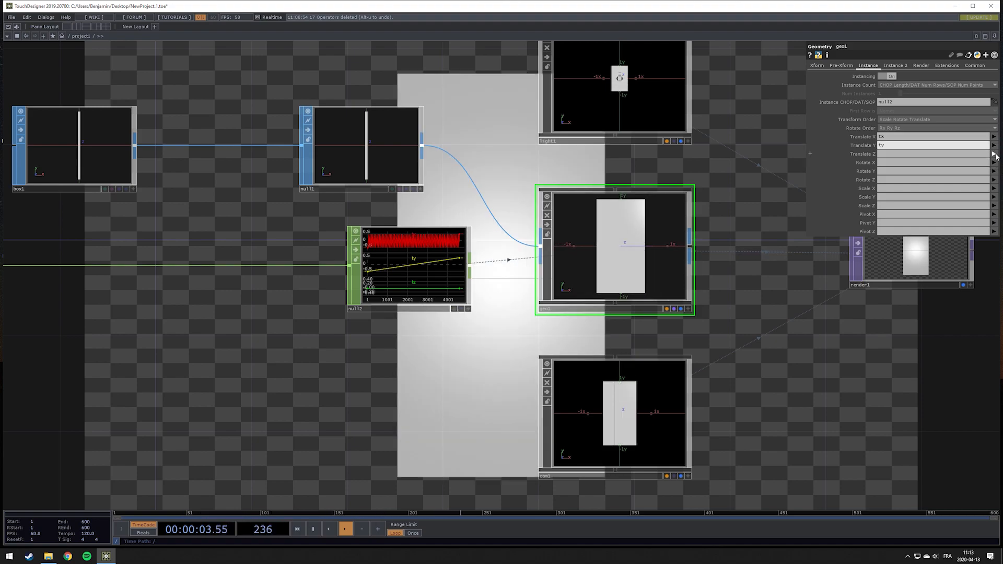
{"action": "left_click", "coordinate": [994, 154]}
{"action": "left_click", "coordinate": [979, 179]}
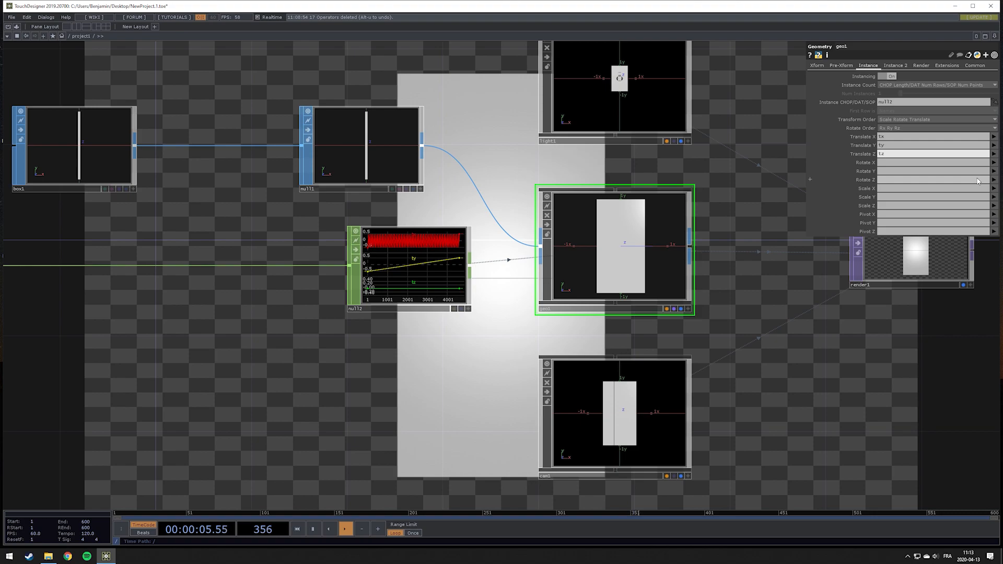
Set the box's Center Y to the expression me.par.sizey/2 so boxes rest on the grid
{"action": "left_click_drag", "start_coordinate": [741, 414], "coordinate": [671, 372]}
{"action": "left_click_drag", "start_coordinate": [298, 345], "coordinate": [552, 389]}
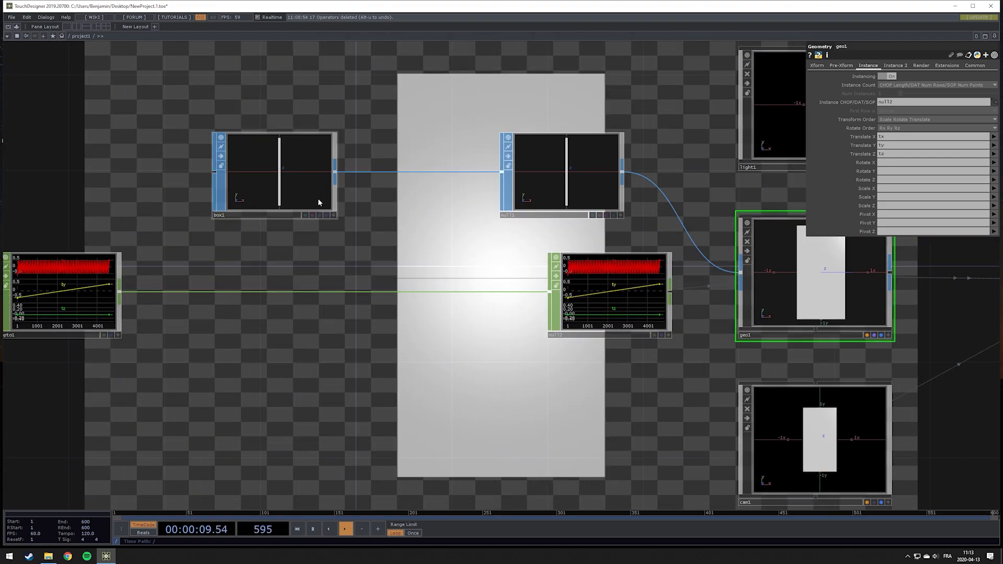
{"action": "left_click", "coordinate": [303, 178]}
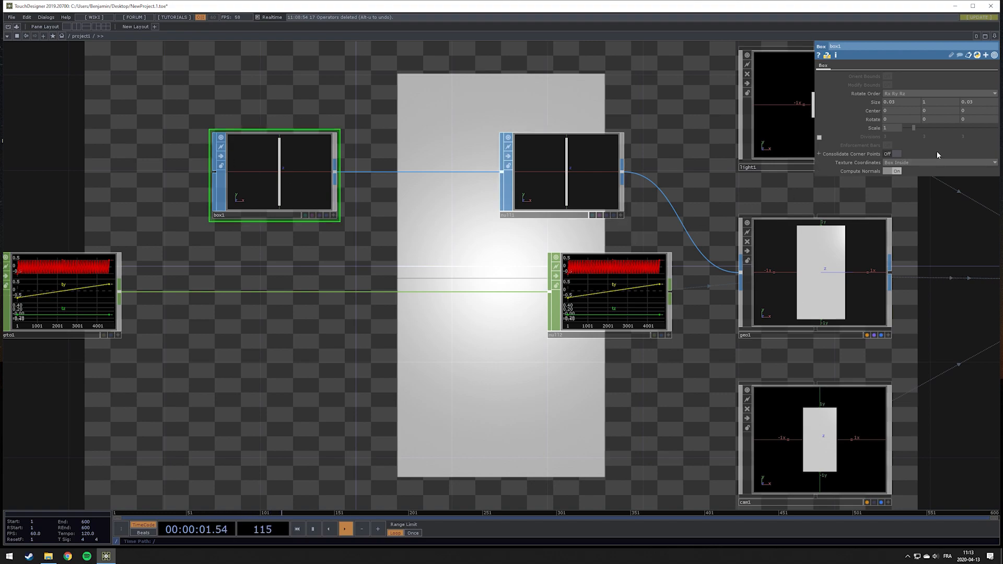
{"action": "left_click", "coordinate": [875, 103]}
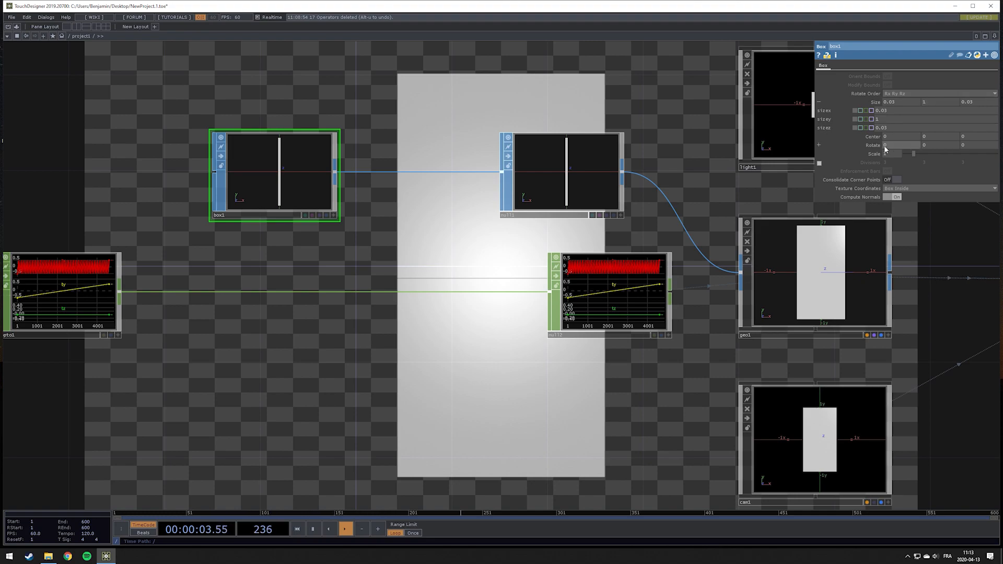
{"action": "scroll", "coordinate": [265, 182], "scroll_direction": "up", "scroll_amount": 3}
{"action": "scroll", "coordinate": [265, 182], "scroll_direction": "up", "scroll_amount": 2}
{"action": "scroll", "coordinate": [299, 195], "scroll_direction": "down", "scroll_amount": 2}
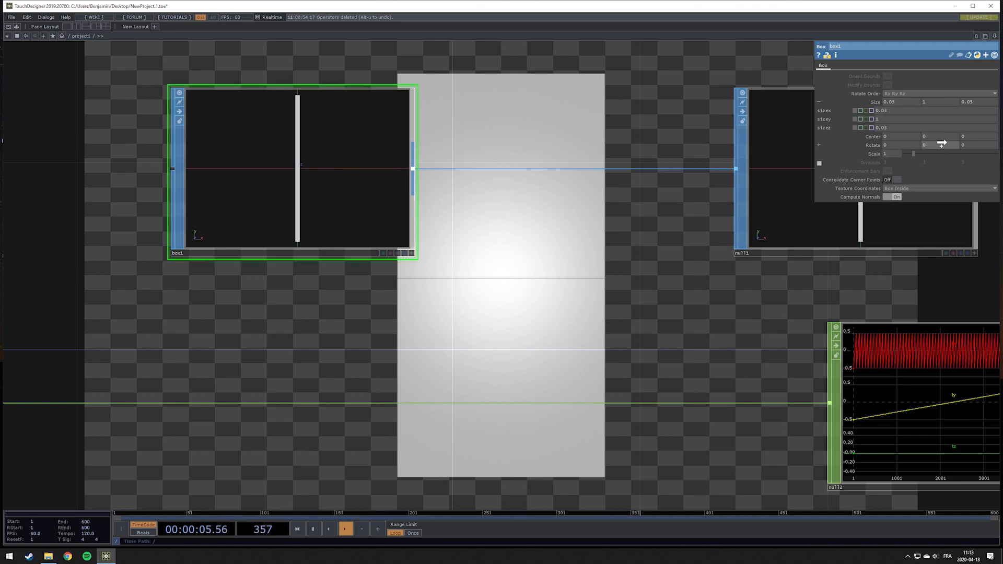
{"action": "left_click_drag", "start_coordinate": [943, 137], "coordinate": [944, 135]}
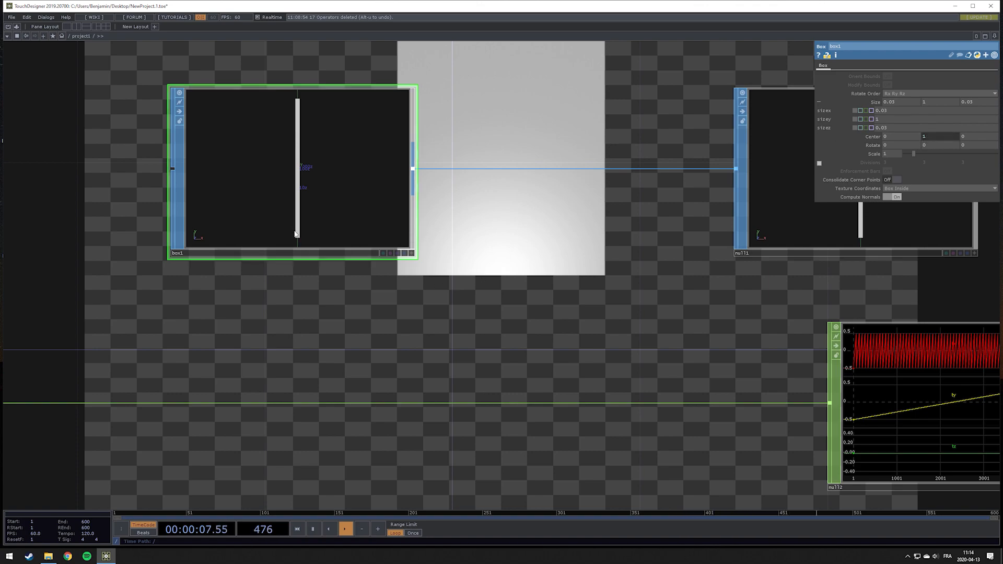
{"action": "left_click", "coordinate": [949, 137]}
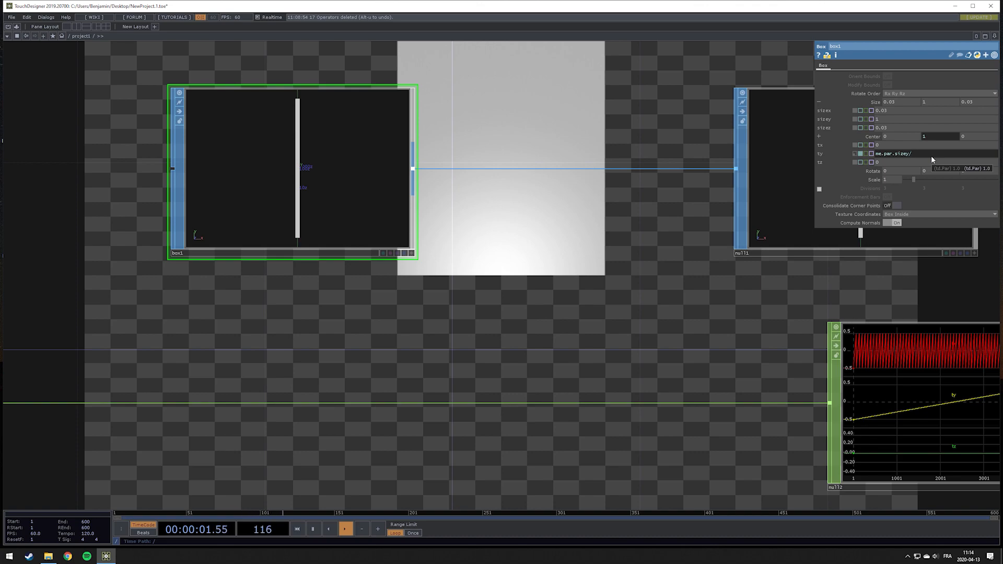
{"action": "type", "text": "/2"}
{"action": "key", "text": "Return"}
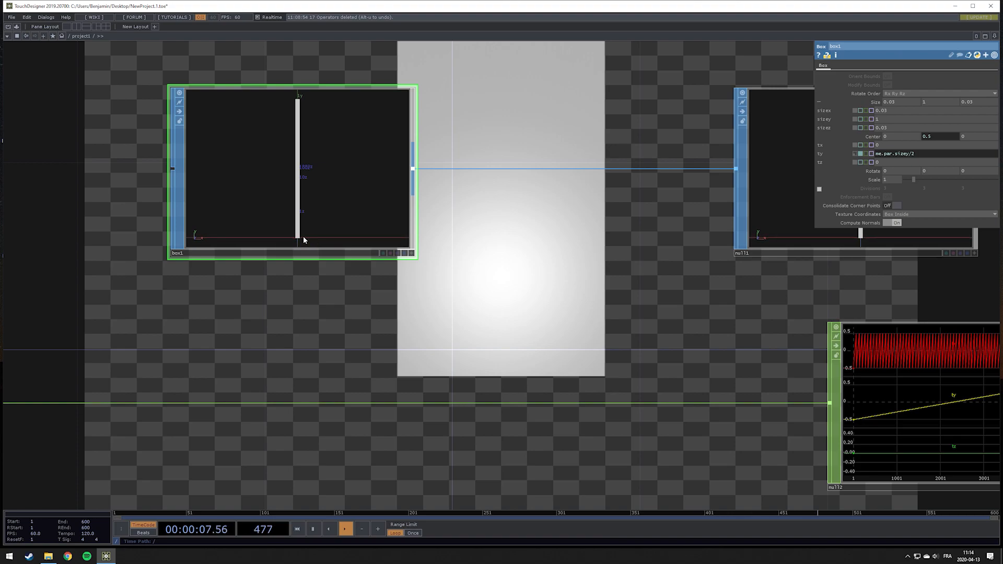
Examine the instanced geometry, camera and render viewers across the network
{"action": "left_click_drag", "start_coordinate": [582, 301], "coordinate": [252, 285]}
{"action": "left_click_drag", "start_coordinate": [434, 327], "coordinate": [241, 221]}
{"action": "scroll", "coordinate": [397, 321], "scroll_direction": "down", "scroll_amount": 8}
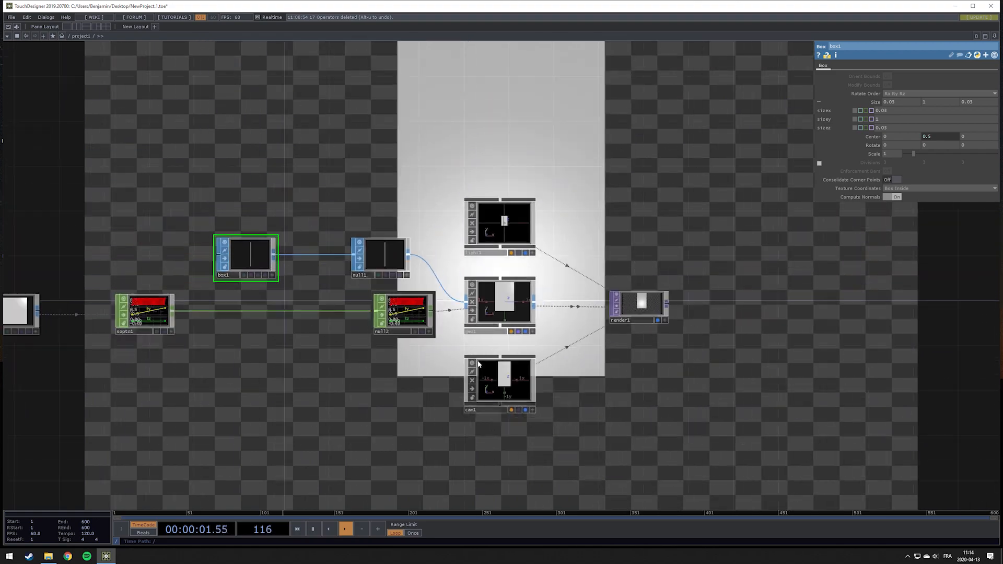
{"action": "scroll", "coordinate": [525, 393], "scroll_direction": "up", "scroll_amount": 4}
{"action": "left_click_drag", "start_coordinate": [538, 401], "coordinate": [475, 344]}
{"action": "left_click_drag", "start_coordinate": [573, 334], "coordinate": [600, 372]}
{"action": "scroll", "coordinate": [442, 359], "scroll_direction": "up", "scroll_amount": 4}
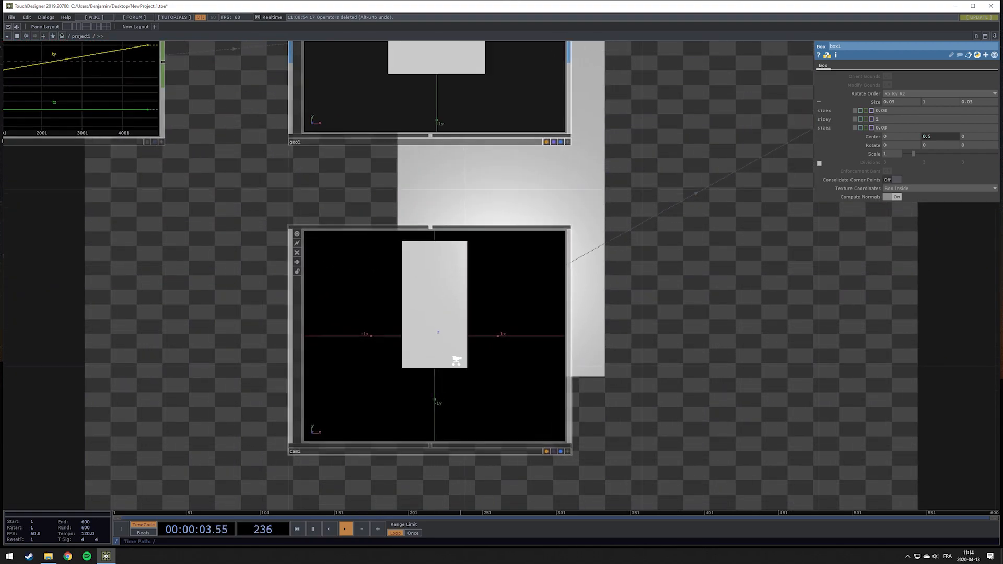
{"action": "scroll", "coordinate": [489, 367], "scroll_direction": "down", "scroll_amount": 4}
{"action": "left_click_drag", "start_coordinate": [333, 308], "coordinate": [425, 310]}
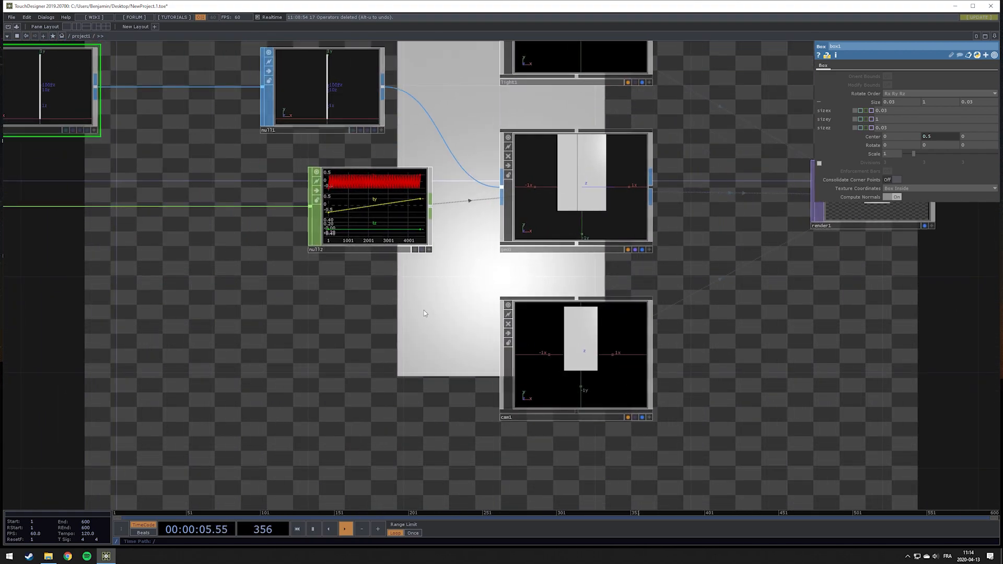
{"action": "left_click_drag", "start_coordinate": [325, 300], "coordinate": [222, 293]}
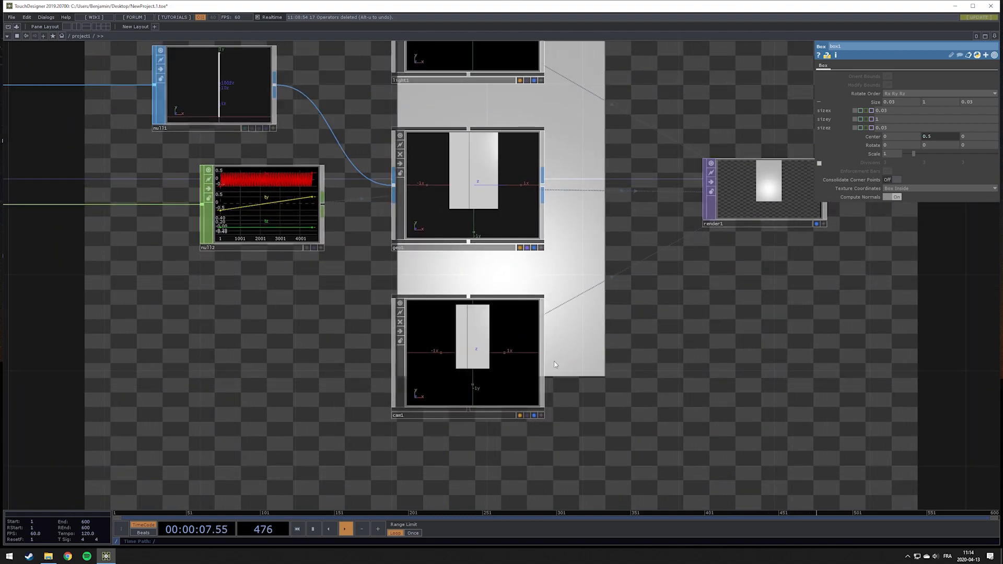
{"action": "left_click", "coordinate": [475, 358]}
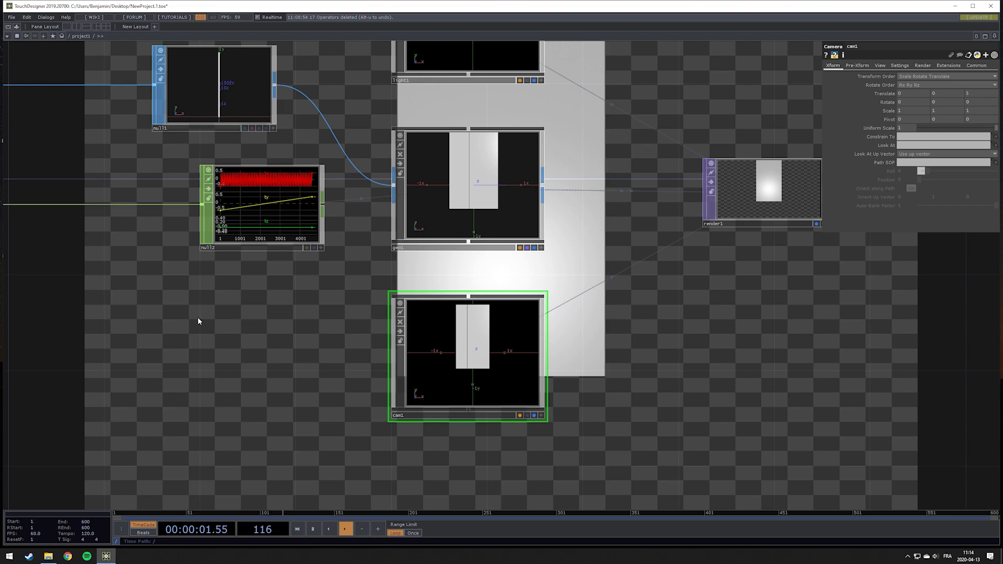
{"action": "left_click_drag", "start_coordinate": [198, 320], "coordinate": [623, 324]}
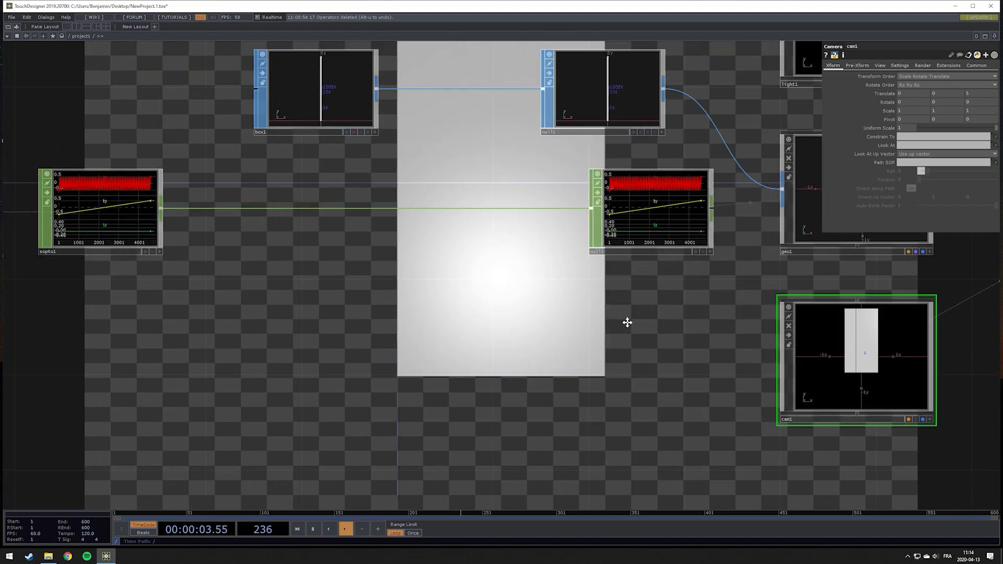
{"action": "left_click_drag", "start_coordinate": [405, 312], "coordinate": [893, 338]}
{"action": "scroll", "coordinate": [608, 343], "scroll_direction": "down", "scroll_amount": 3}
{"action": "scroll", "coordinate": [457, 261], "scroll_direction": "up", "scroll_amount": 3}
Set the grid's orientation to ZX Plane
{"action": "left_click", "coordinate": [456, 262]}
{"action": "left_click_drag", "start_coordinate": [703, 360], "coordinate": [370, 324]}
{"action": "left_click", "coordinate": [912, 95]}
{"action": "left_click", "coordinate": [911, 114]}
Reposition the camera interactively in its viewer to look down at the grid at an angle
{"action": "left_click_drag", "start_coordinate": [723, 291], "coordinate": [414, 282]}
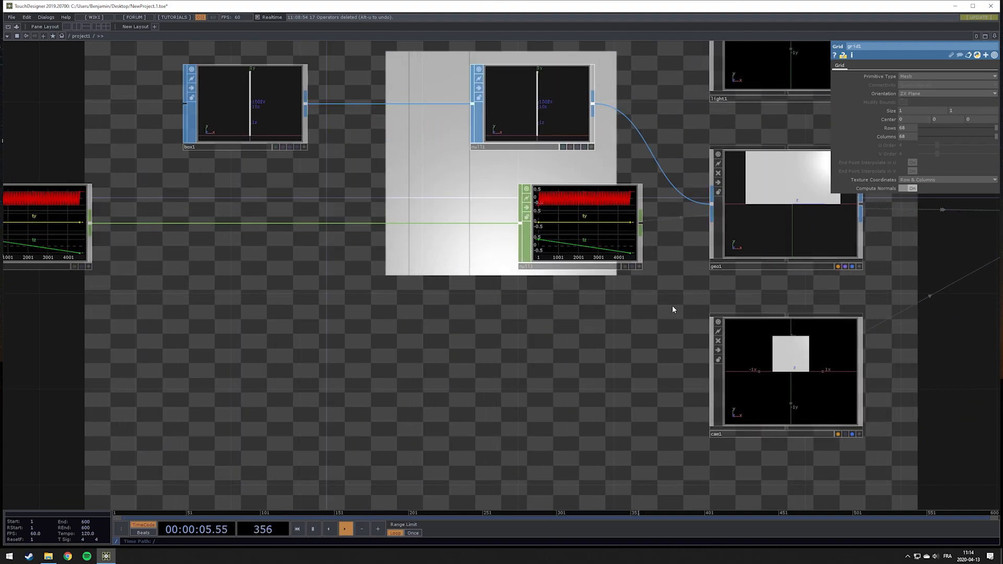
{"action": "left_click_drag", "start_coordinate": [672, 305], "coordinate": [517, 307]}
{"action": "left_click", "coordinate": [597, 346]}
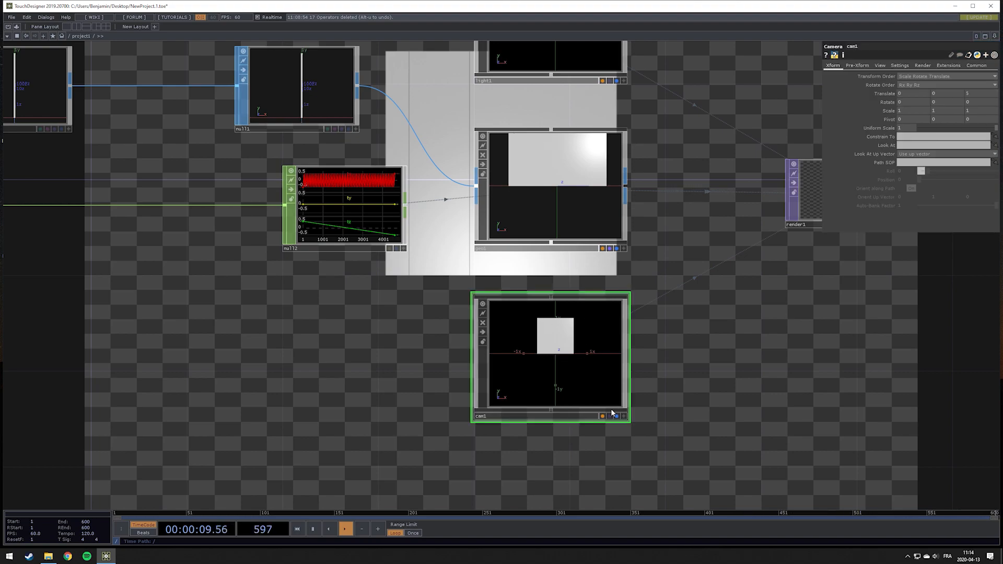
{"action": "left_click_drag", "start_coordinate": [621, 394], "coordinate": [486, 340]}
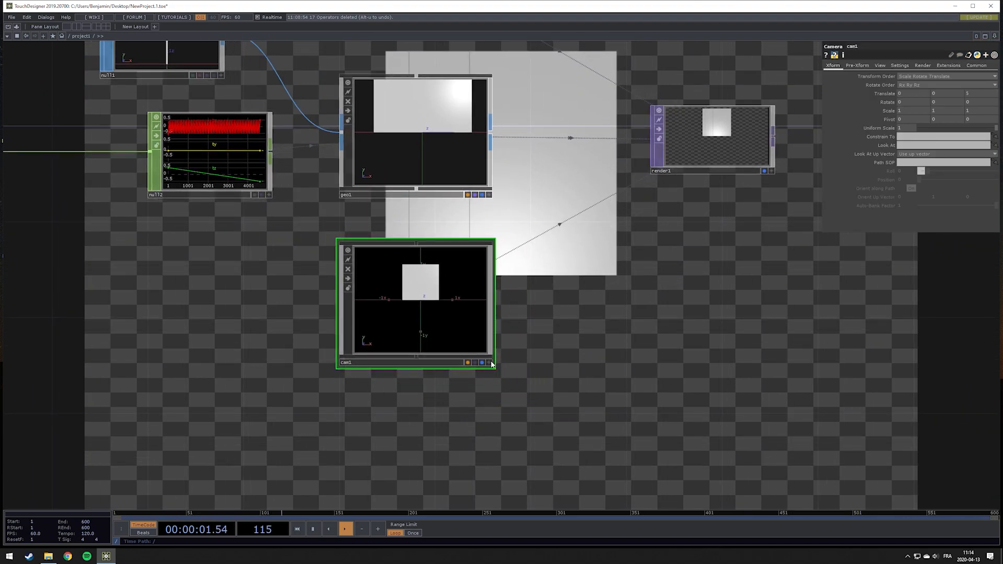
{"action": "left_click", "coordinate": [489, 362]}
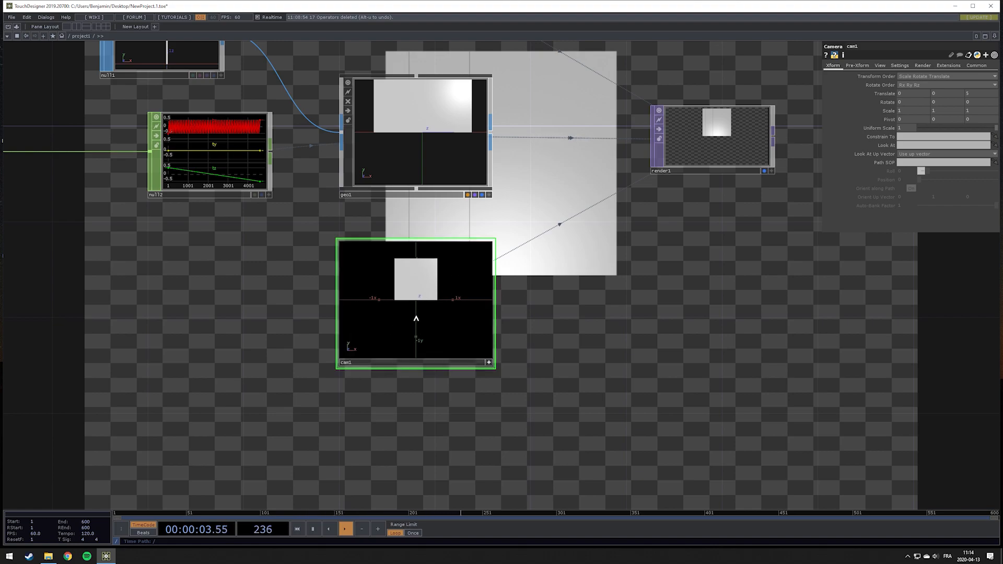
{"action": "middle_click_drag", "start_coordinate": [429, 296], "coordinate": [450, 285]}
{"action": "left_click_drag", "start_coordinate": [436, 276], "coordinate": [423, 279]}
{"action": "right_click_drag", "start_coordinate": [419, 277], "coordinate": [417, 319]}
{"action": "middle_click_drag", "start_coordinate": [412, 319], "coordinate": [421, 313]}
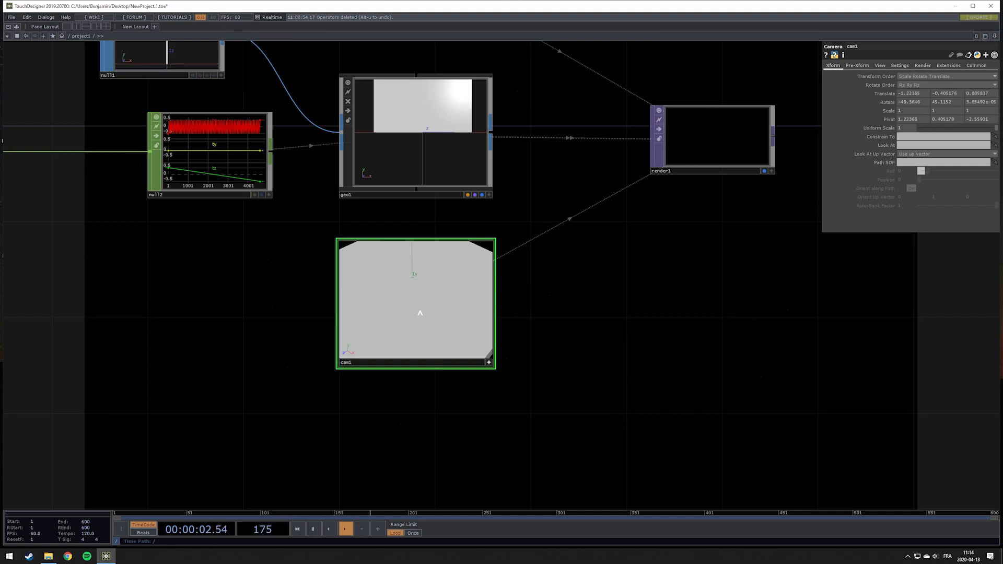
{"action": "left_click", "coordinate": [490, 362]}
Set the light's Translate Y to 10
{"action": "left_click_drag", "start_coordinate": [589, 191], "coordinate": [619, 334]}
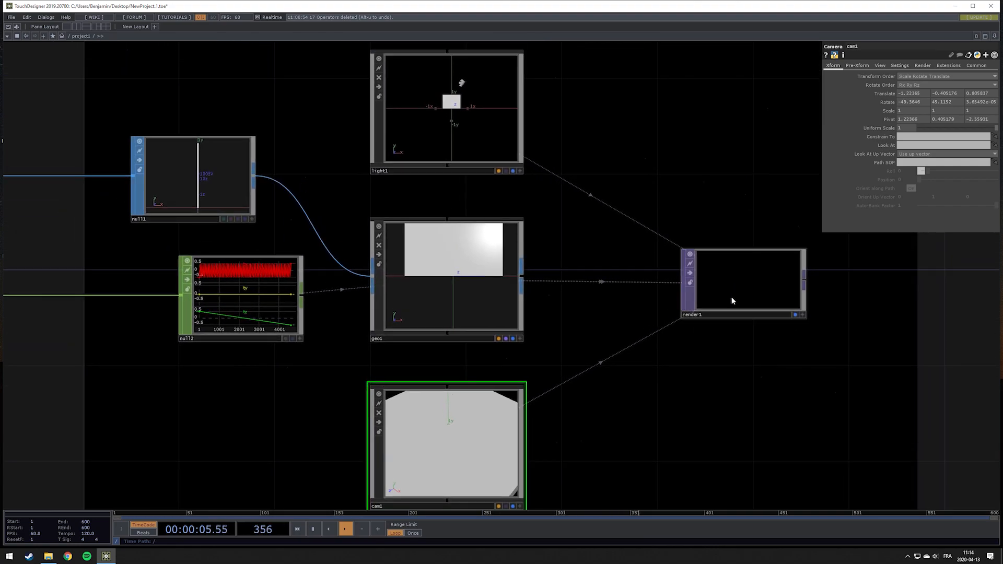
{"action": "left_click", "coordinate": [494, 149]}
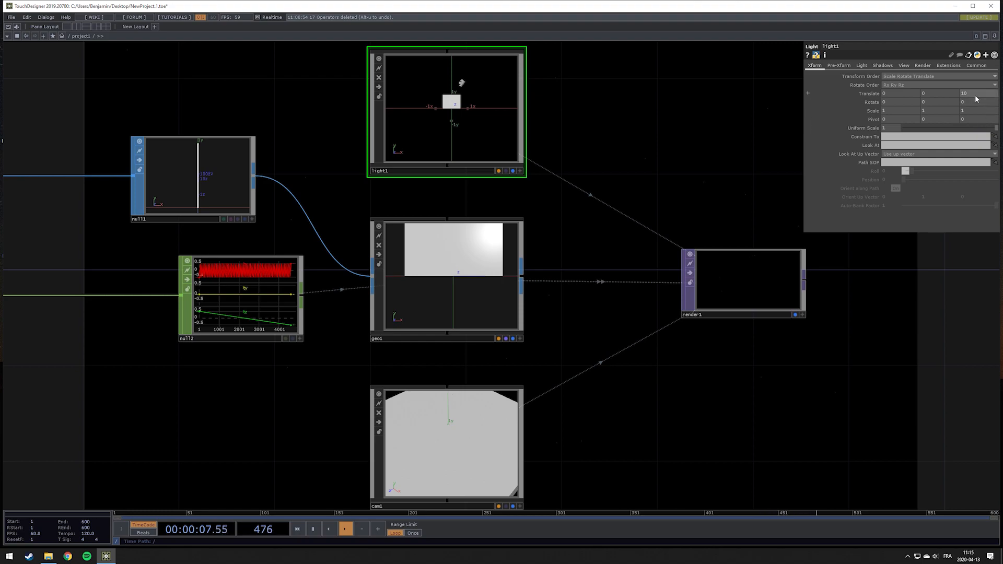
{"action": "left_click_drag", "start_coordinate": [938, 95], "coordinate": [938, 78]}
Create a Noise TOP below the grid
{"action": "scroll", "coordinate": [492, 299], "scroll_direction": "down", "scroll_amount": 5}
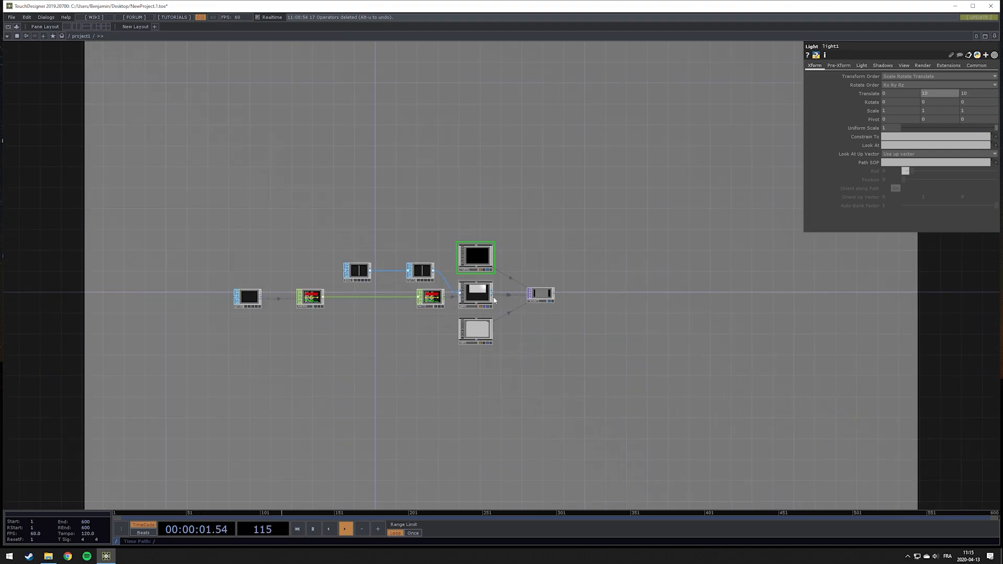
{"action": "scroll", "coordinate": [448, 314], "scroll_direction": "up", "scroll_amount": 4}
{"action": "scroll", "coordinate": [449, 298], "scroll_direction": "down", "scroll_amount": 3}
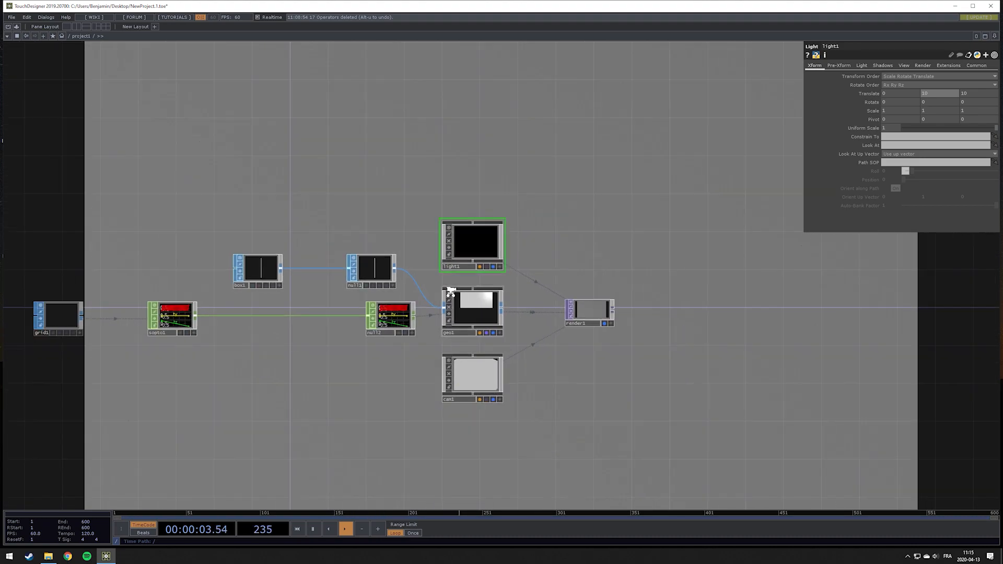
{"action": "left_click_drag", "start_coordinate": [278, 339], "coordinate": [466, 332]}
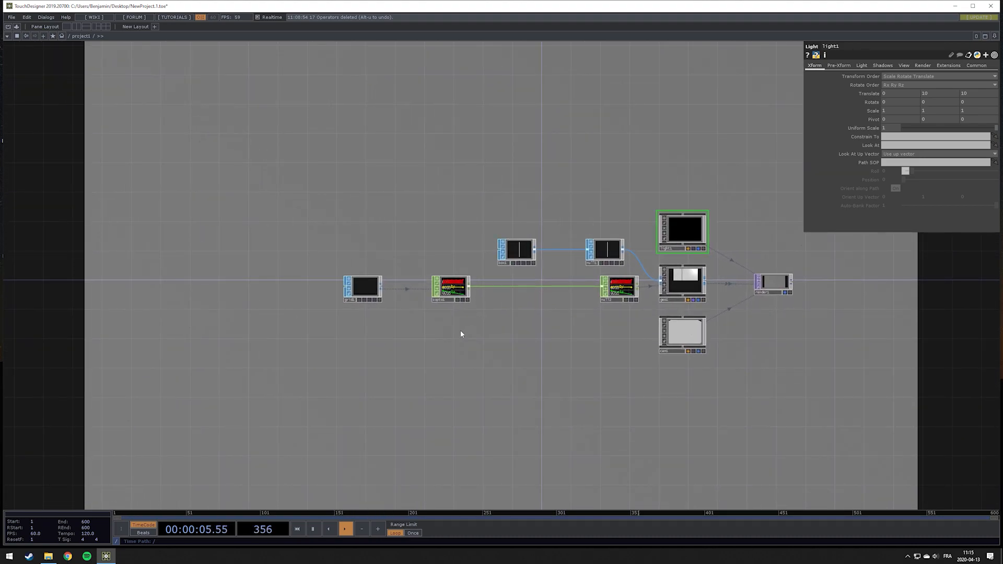
{"action": "left_click_drag", "start_coordinate": [398, 342], "coordinate": [349, 338]}
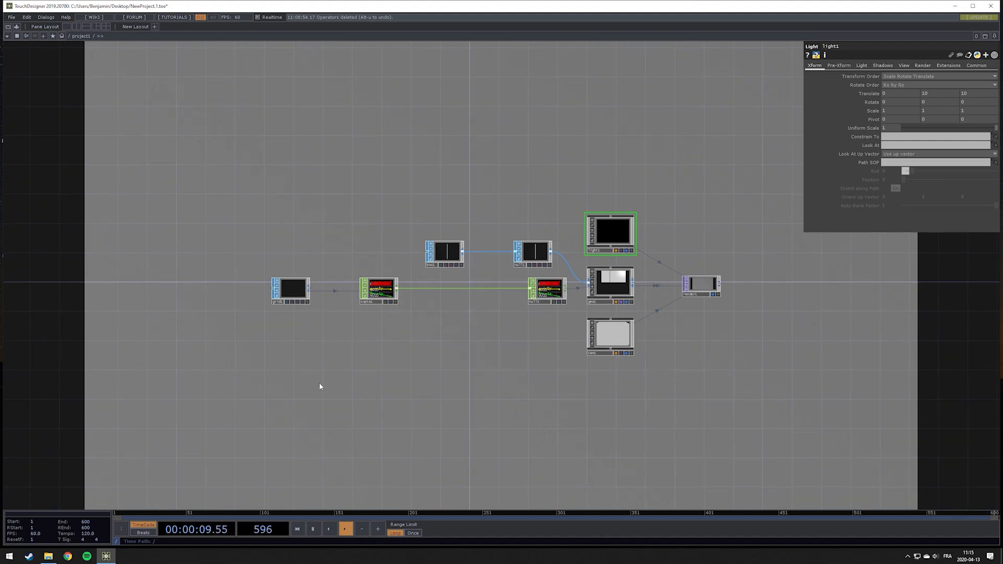
{"action": "left_click_drag", "start_coordinate": [322, 316], "coordinate": [362, 313]}
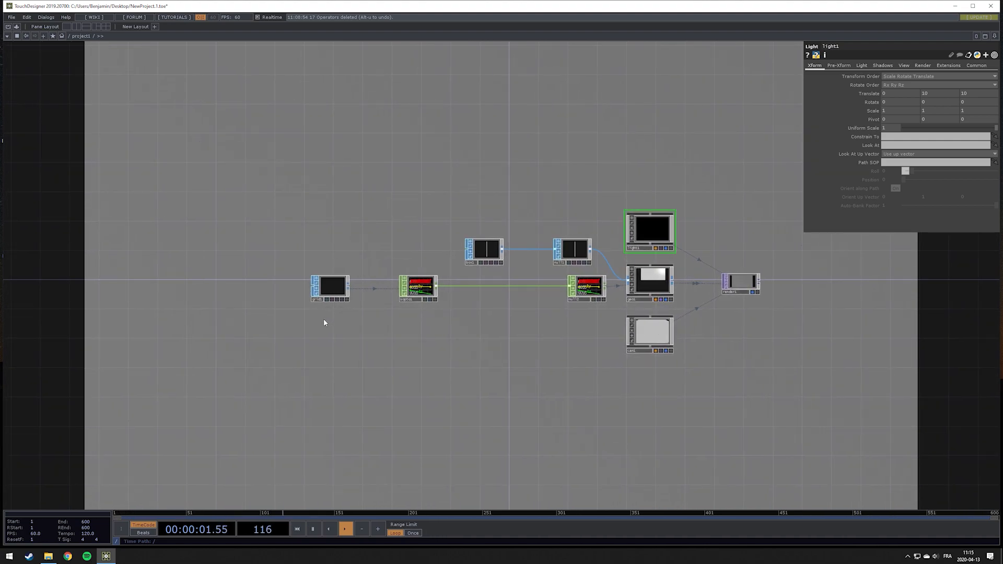
{"action": "double_click", "coordinate": [324, 320]}
{"action": "left_click", "coordinate": [225, 233]}
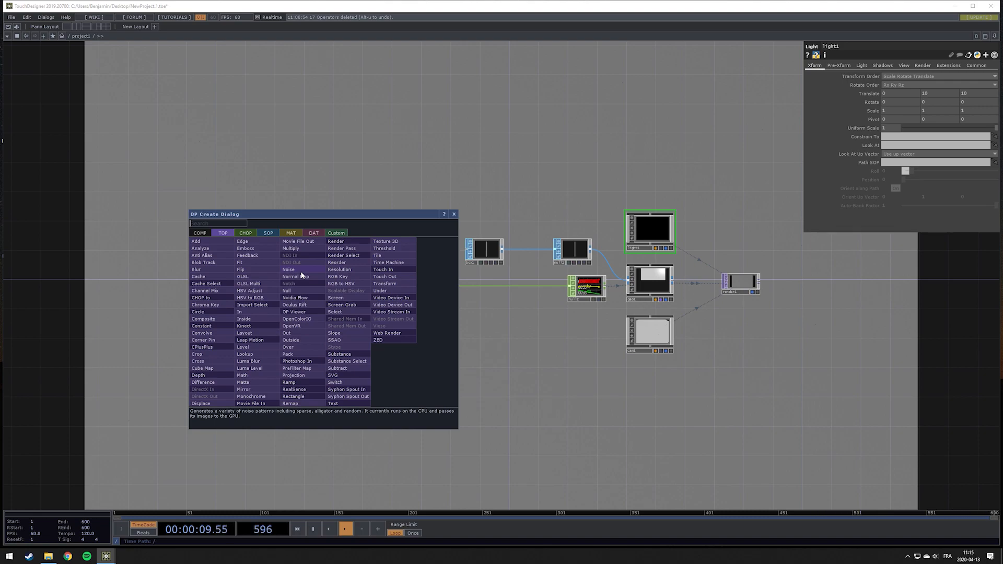
{"action": "left_click", "coordinate": [252, 233]}
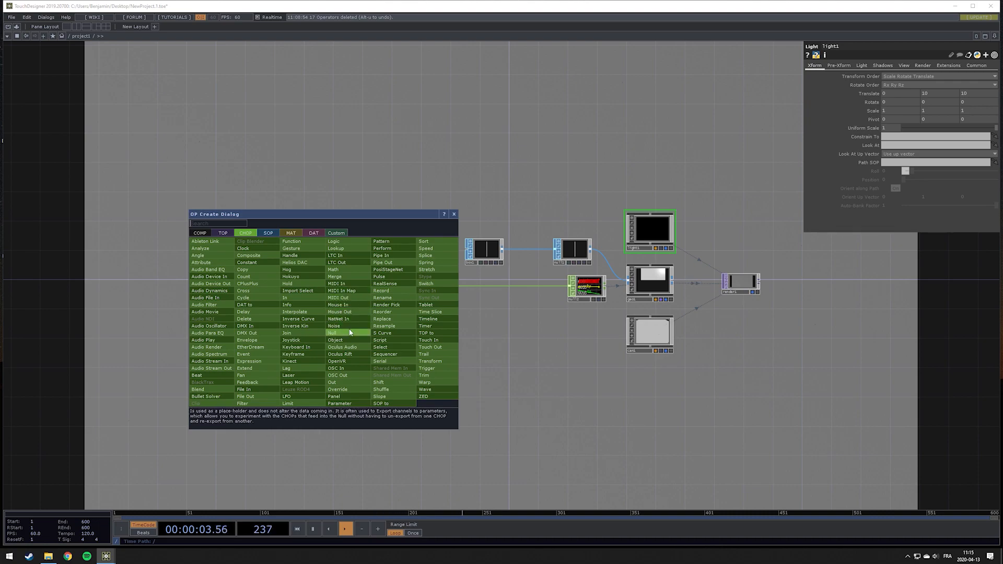
{"action": "left_click", "coordinate": [221, 234]}
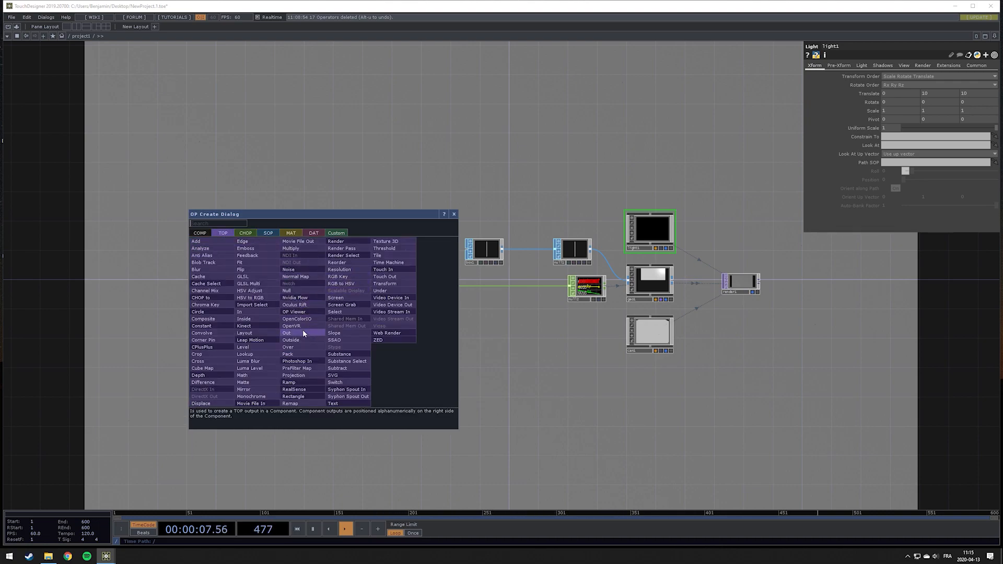
{"action": "left_click", "coordinate": [298, 269]}
{"action": "left_click", "coordinate": [332, 343]}
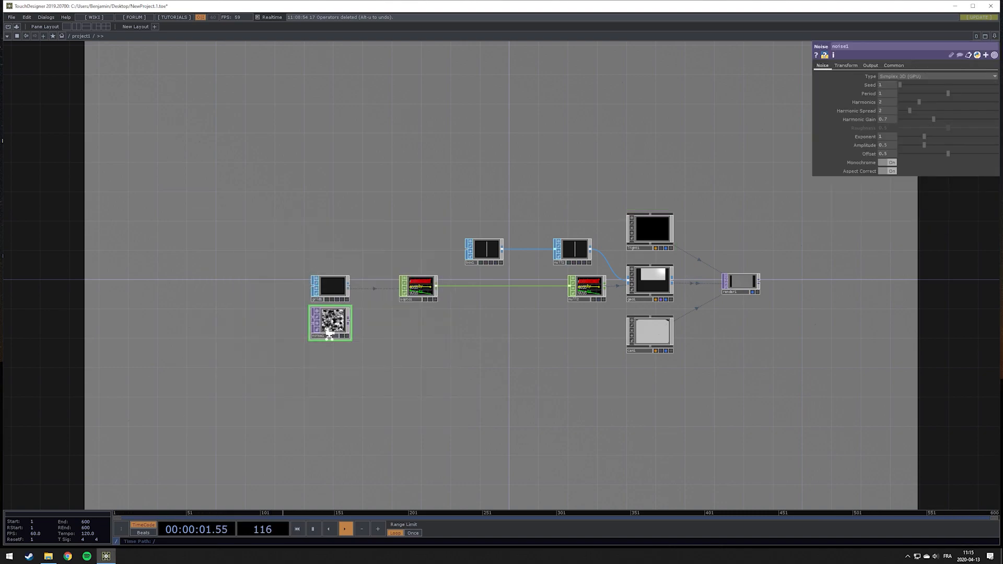
Copy the grid's Rows parameter
{"action": "scroll", "coordinate": [299, 330], "scroll_direction": "up", "scroll_amount": 4}
{"action": "left_click_drag", "start_coordinate": [383, 317], "coordinate": [383, 338]}
{"action": "left_click", "coordinate": [334, 209]}
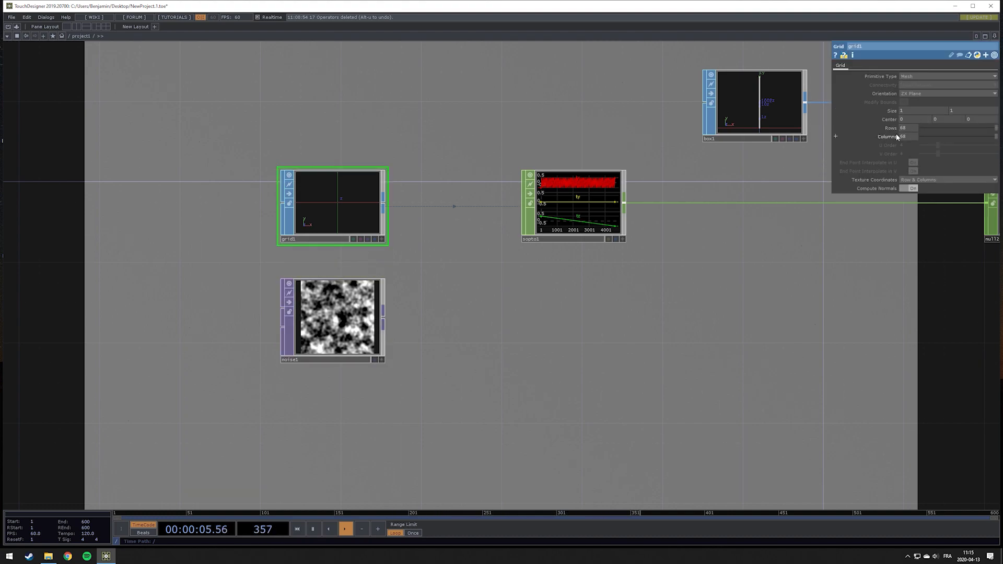
{"action": "right_click", "coordinate": [895, 128]}
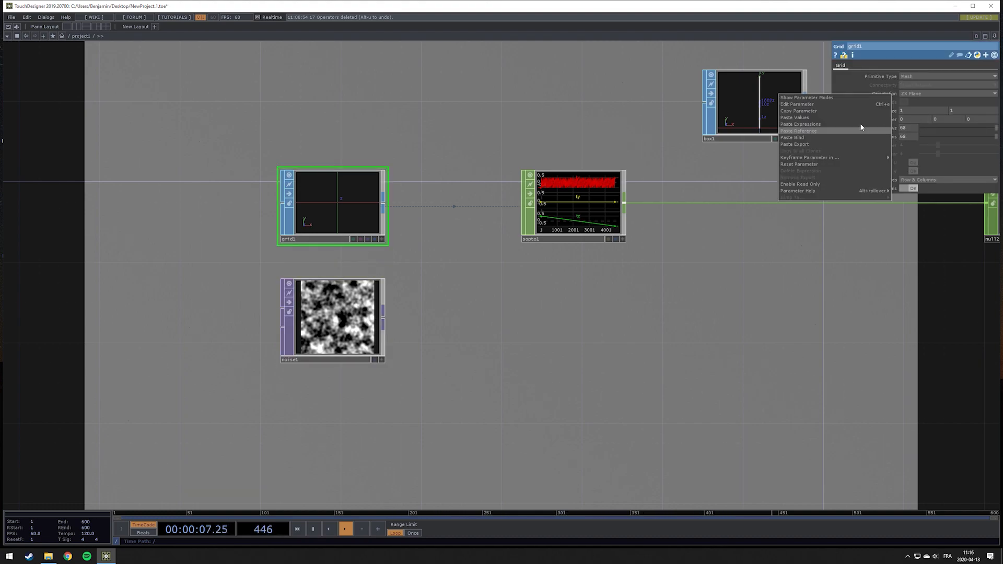
{"action": "left_click", "coordinate": [811, 111]}
Set the noise's resolution width and height to expressions op('grid1').par.rows and op('grid1').par.cols
{"action": "left_click", "coordinate": [334, 316]}
{"action": "left_click", "coordinate": [913, 66]}
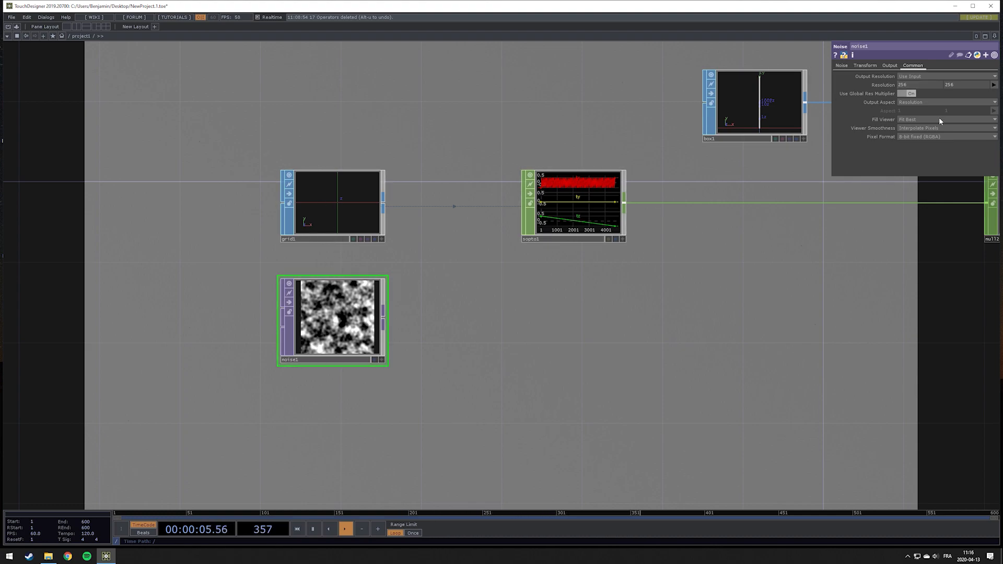
{"action": "middle_click_drag", "start_coordinate": [903, 85], "coordinate": [799, 90]}
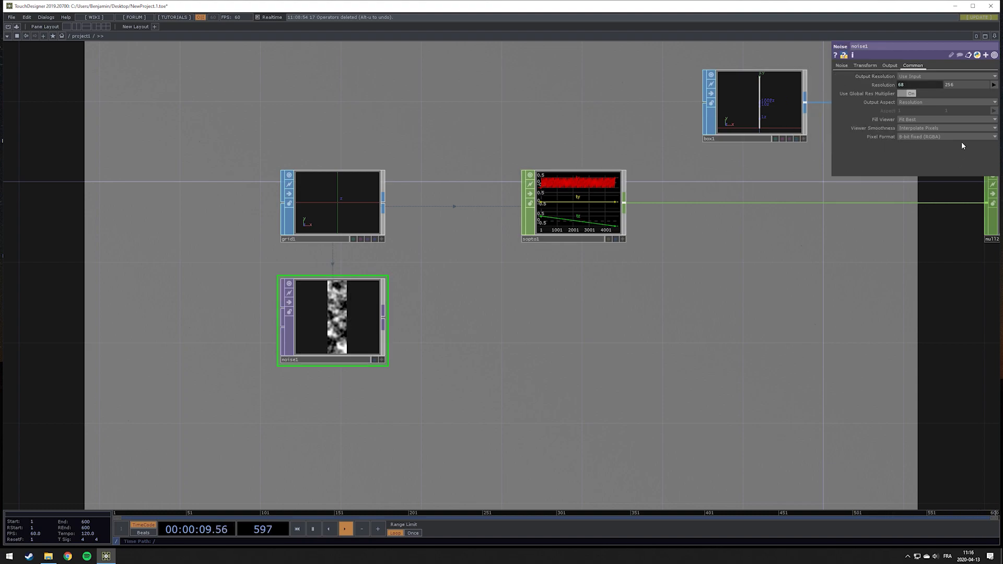
{"action": "left_click", "coordinate": [911, 86]}
{"action": "left_click", "coordinate": [959, 95]}
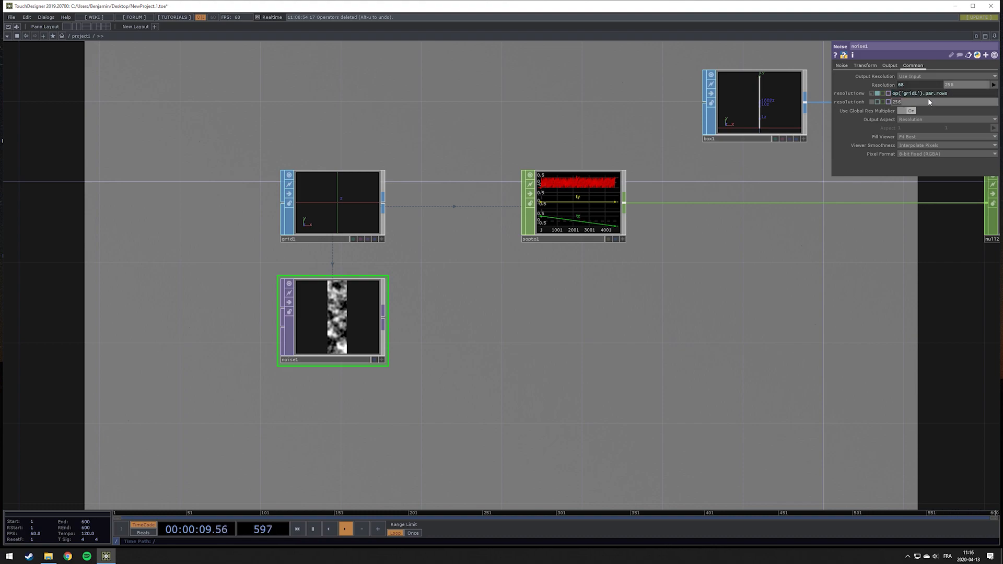
{"action": "key", "text": "ctrl+v"}
{"action": "key", "text": "BackSpace"}
{"action": "key", "text": "BackSpace"}
{"action": "key", "text": "BackSpace"}
{"action": "key", "text": "BackSpace"}
{"action": "type", "text": "cols"}
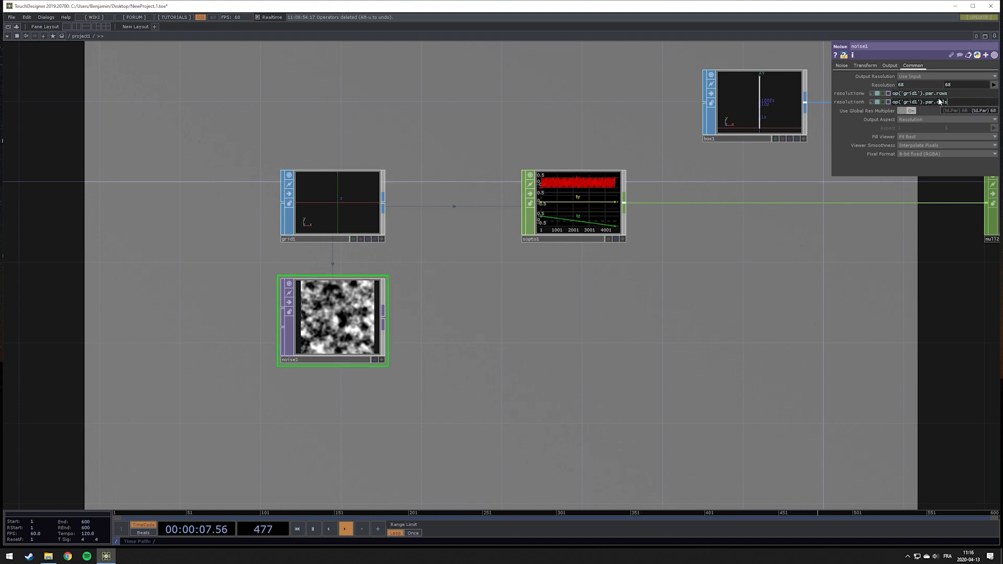
Add a TOP to CHOP connected to the output of the noise TOP
{"action": "scroll", "coordinate": [355, 374], "scroll_direction": "down", "scroll_amount": 4}
{"action": "scroll", "coordinate": [367, 355], "scroll_direction": "up", "scroll_amount": 4}
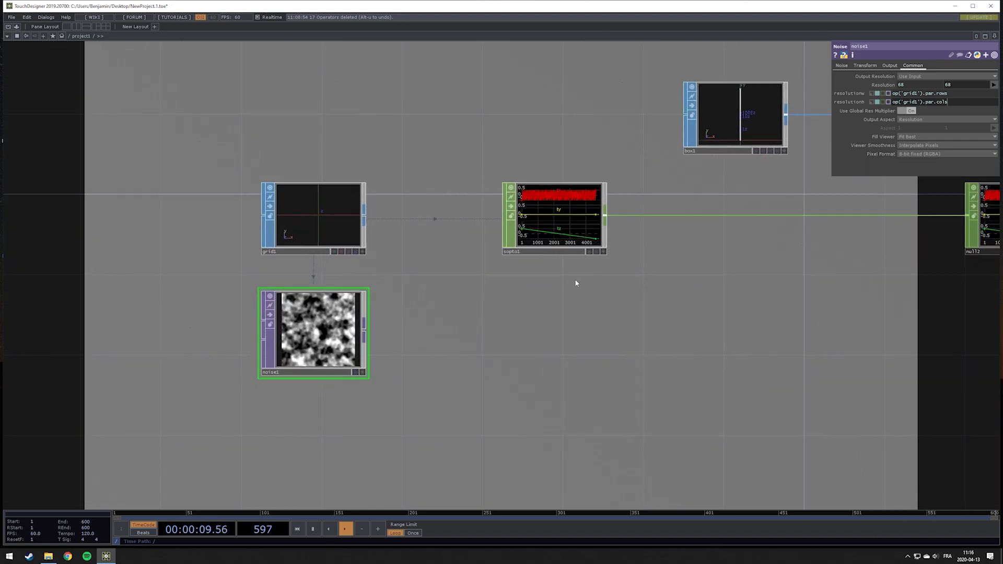
{"action": "left_click_drag", "start_coordinate": [576, 282], "coordinate": [512, 214]}
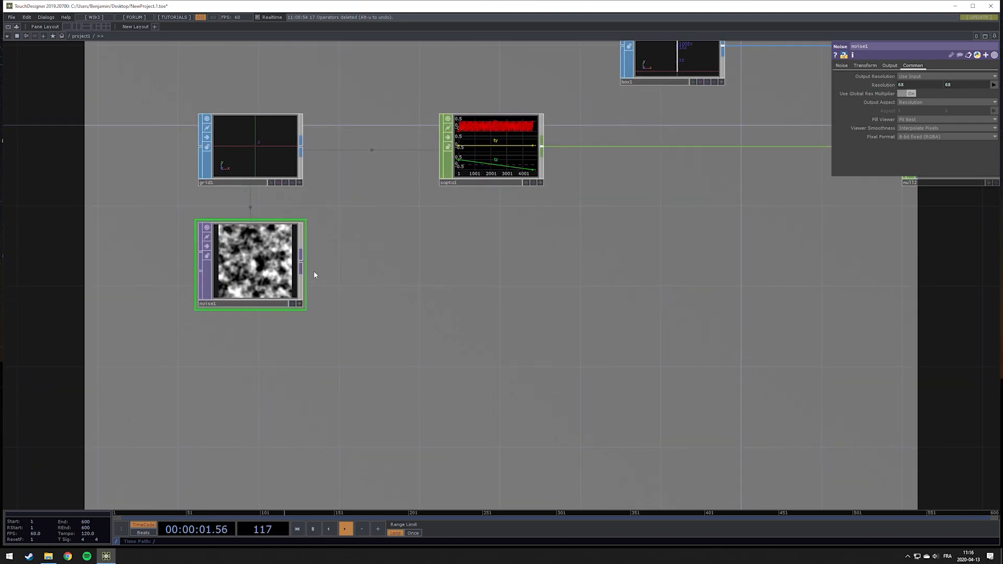
{"action": "key", "text": "Tab"}
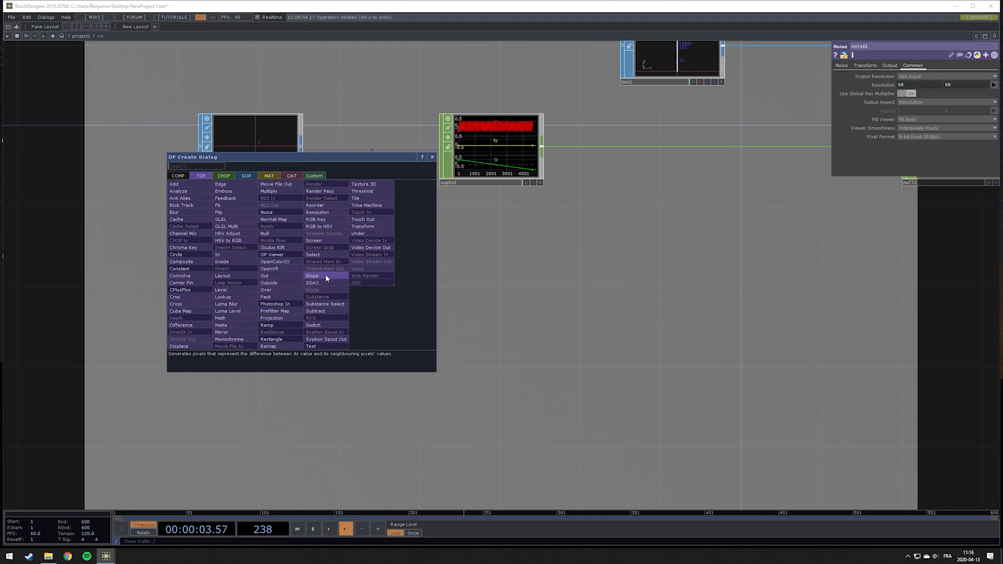
{"action": "left_click", "coordinate": [223, 176]}
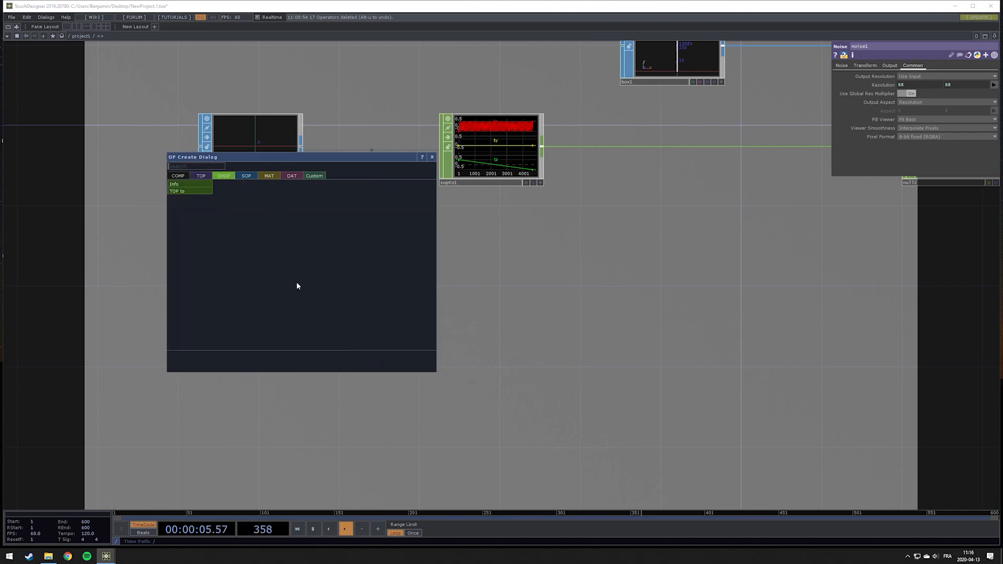
{"action": "left_click", "coordinate": [201, 192]}
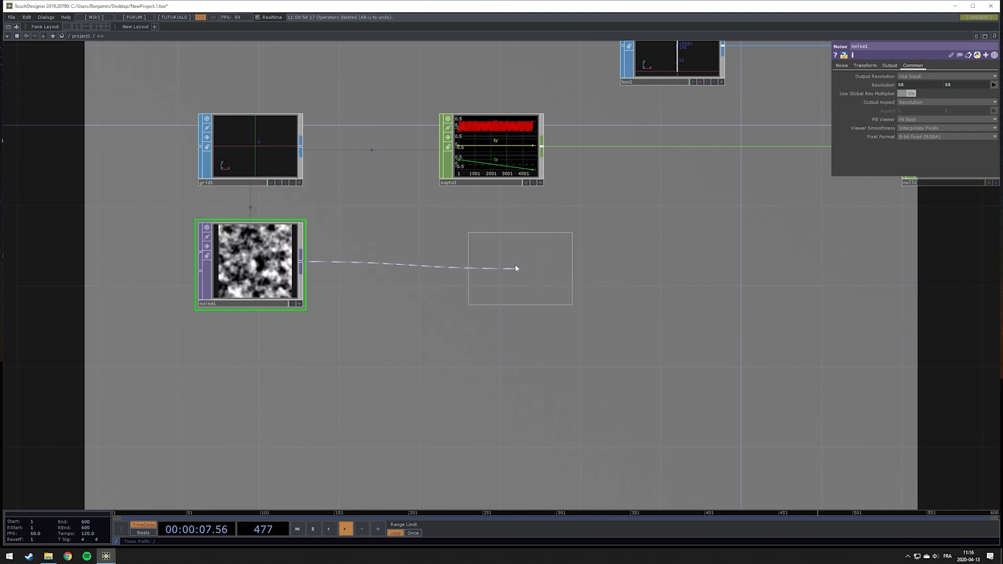
{"action": "left_click", "coordinate": [490, 272]}
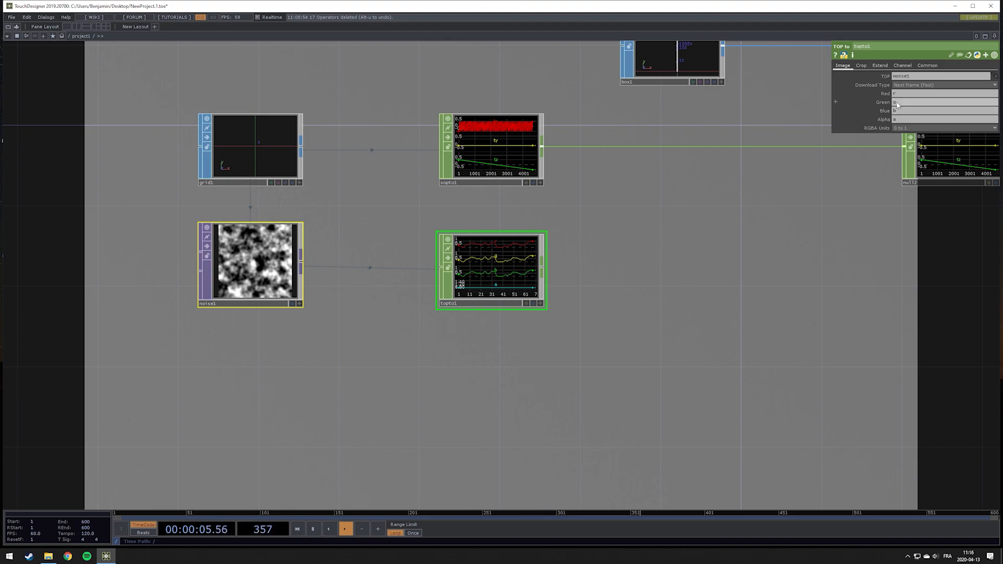
Set the TOP to CHOP's crop to Rows and Columns
{"action": "left_click", "coordinate": [861, 66]}
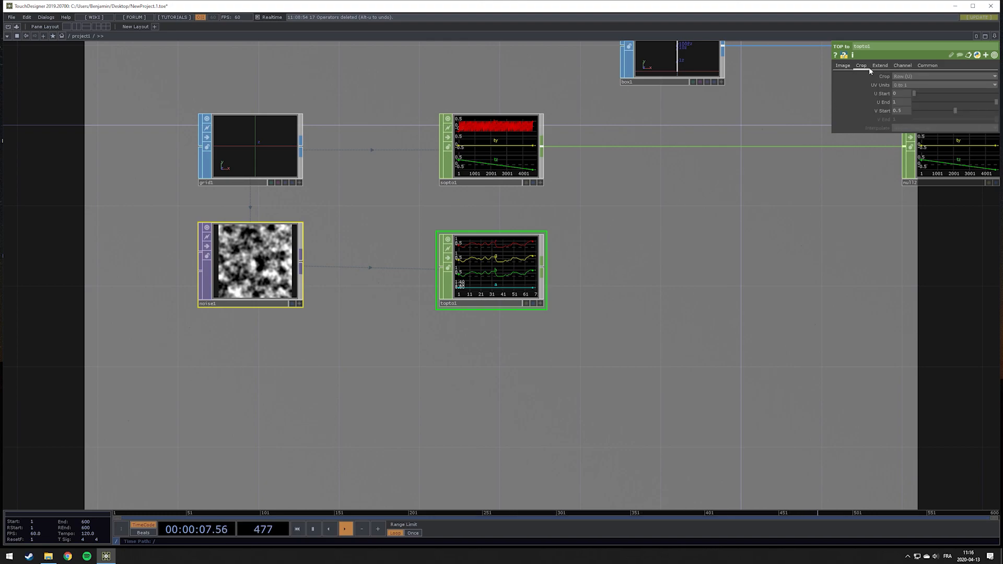
{"action": "left_click", "coordinate": [909, 76]}
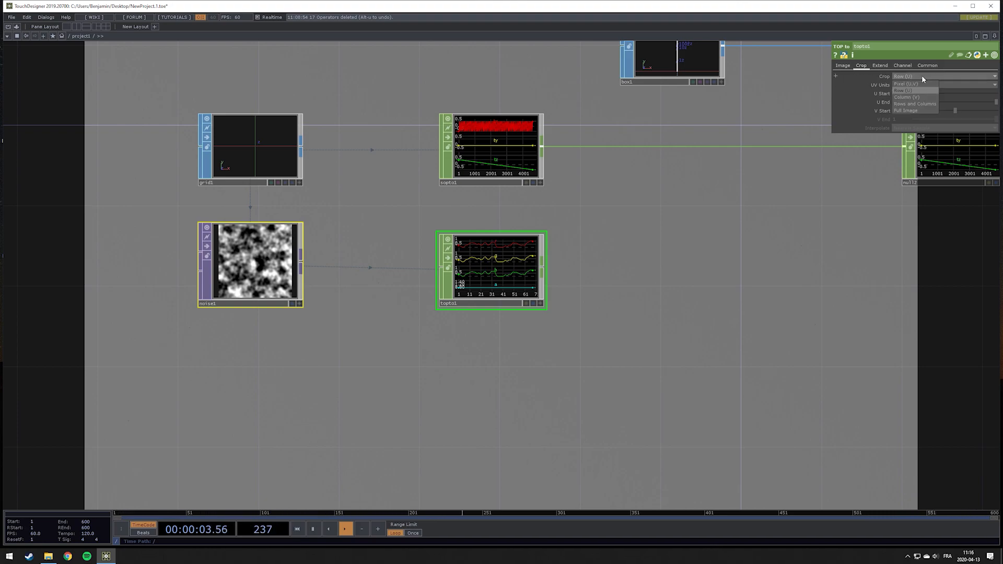
{"action": "left_click", "coordinate": [922, 107]}
{"action": "scroll", "coordinate": [462, 282], "scroll_direction": "up", "scroll_amount": 5}
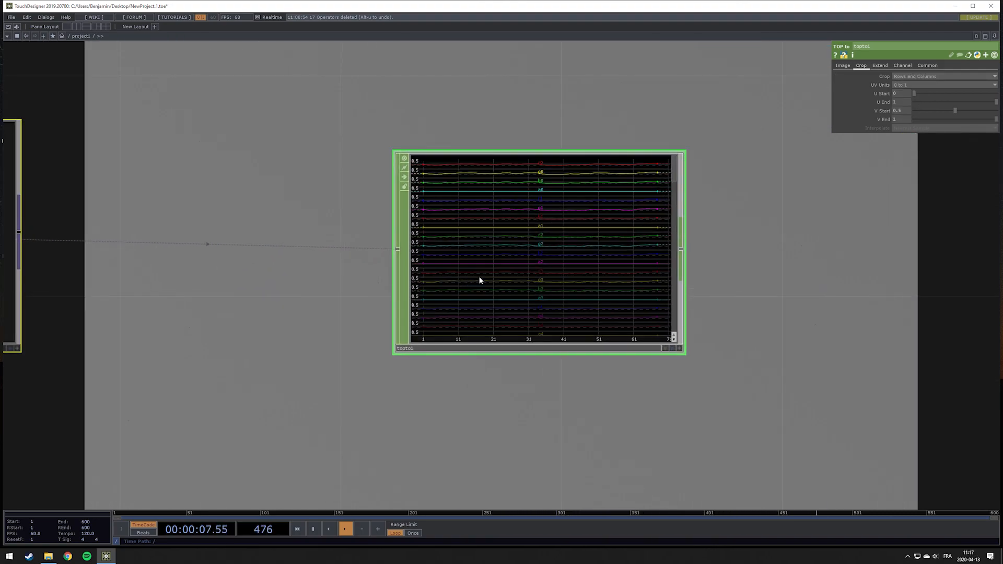
{"action": "scroll", "coordinate": [516, 298], "scroll_direction": "down", "scroll_amount": 5}
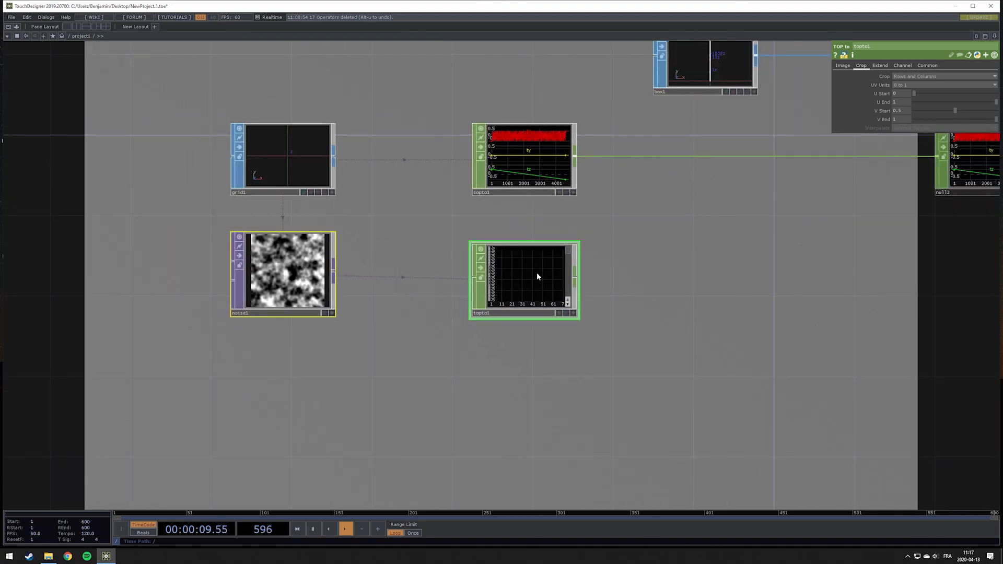
{"action": "scroll", "coordinate": [537, 274], "scroll_direction": "up", "scroll_amount": 5}
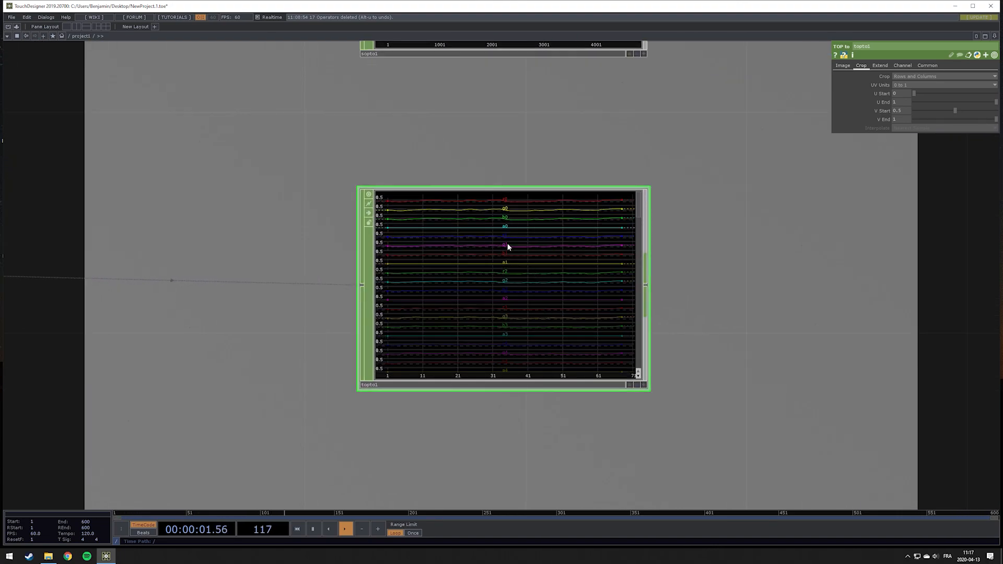
{"action": "scroll", "coordinate": [567, 323], "scroll_direction": "down", "scroll_amount": 3}
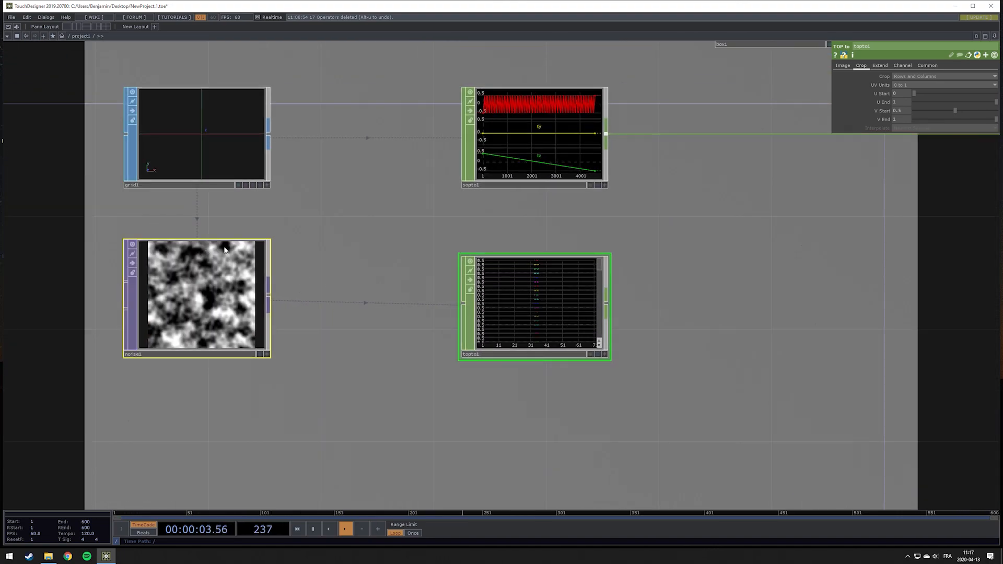
{"action": "scroll", "coordinate": [578, 298], "scroll_direction": "up", "scroll_amount": 5}
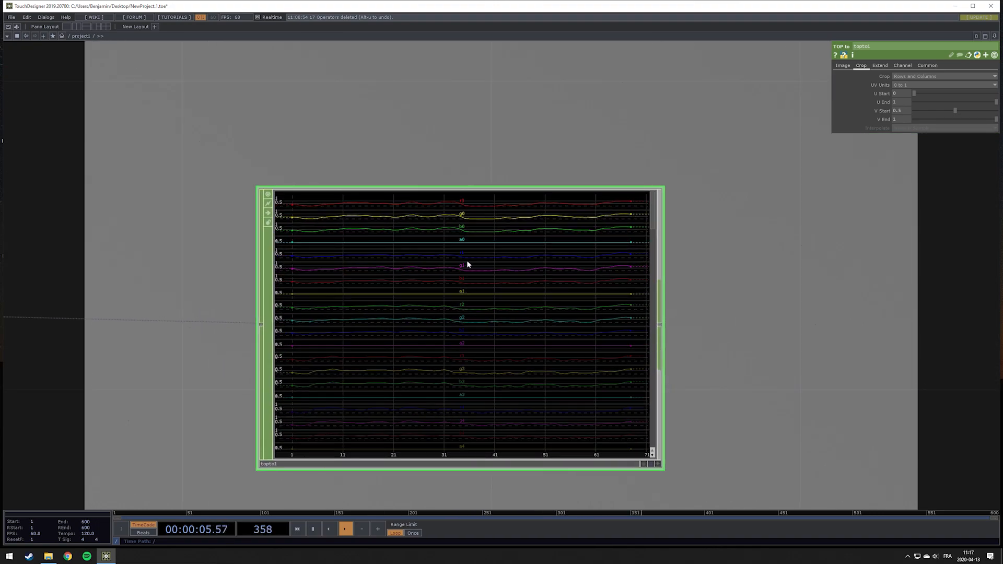
{"action": "scroll", "coordinate": [498, 329], "scroll_direction": "down", "scroll_amount": 5}
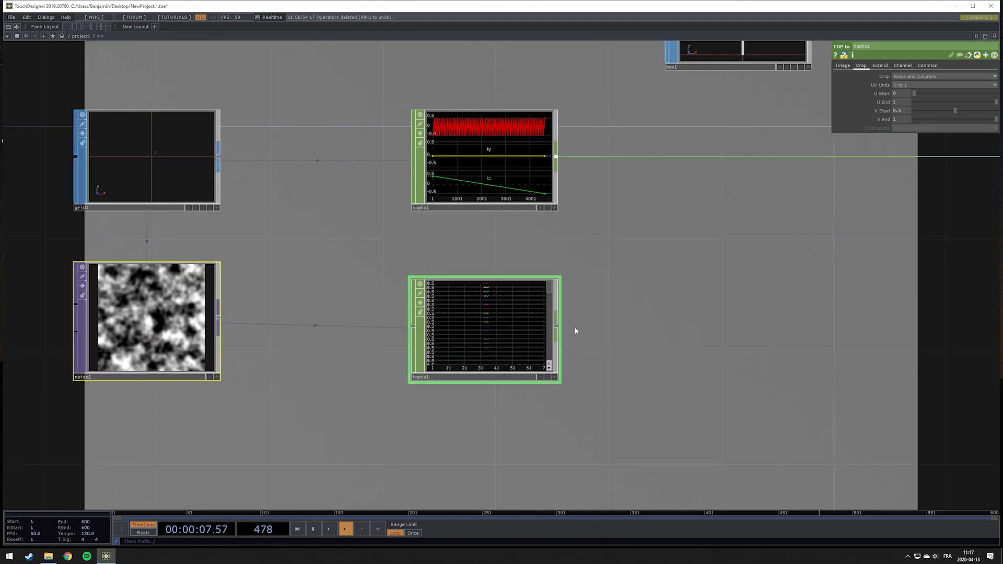
Add a Shuffle CHOP connected after the TOP to CHOP
{"action": "left_click_drag", "start_coordinate": [607, 298], "coordinate": [455, 284]}
{"action": "left_click_drag", "start_coordinate": [540, 281], "coordinate": [664, 279]}
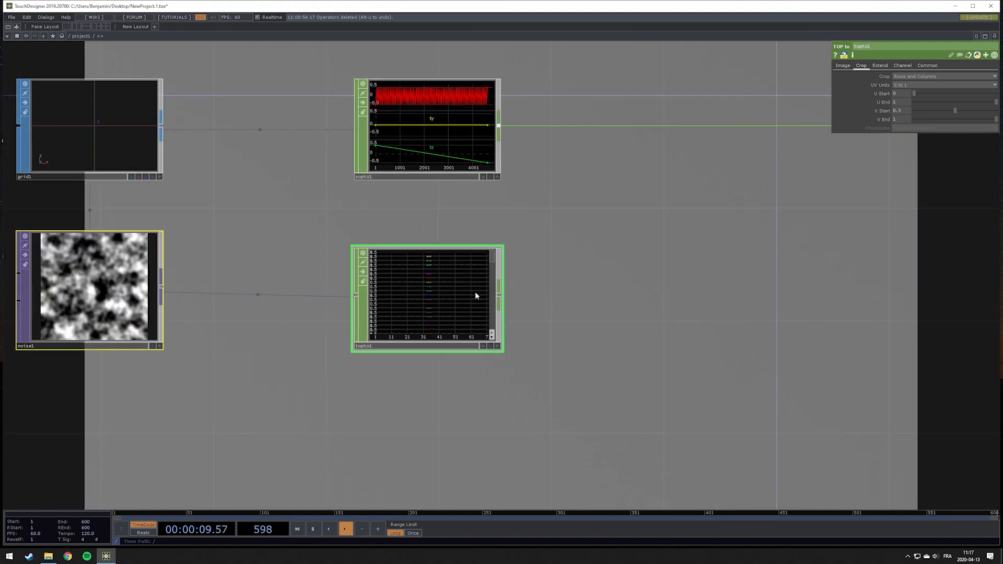
{"action": "right_click", "coordinate": [498, 297]}
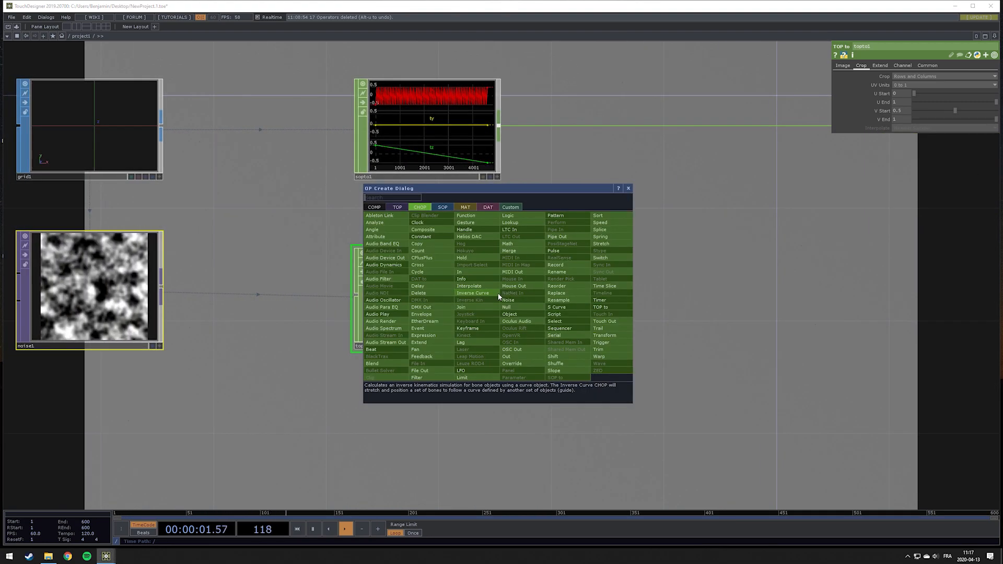
{"action": "left_click", "coordinate": [555, 363]}
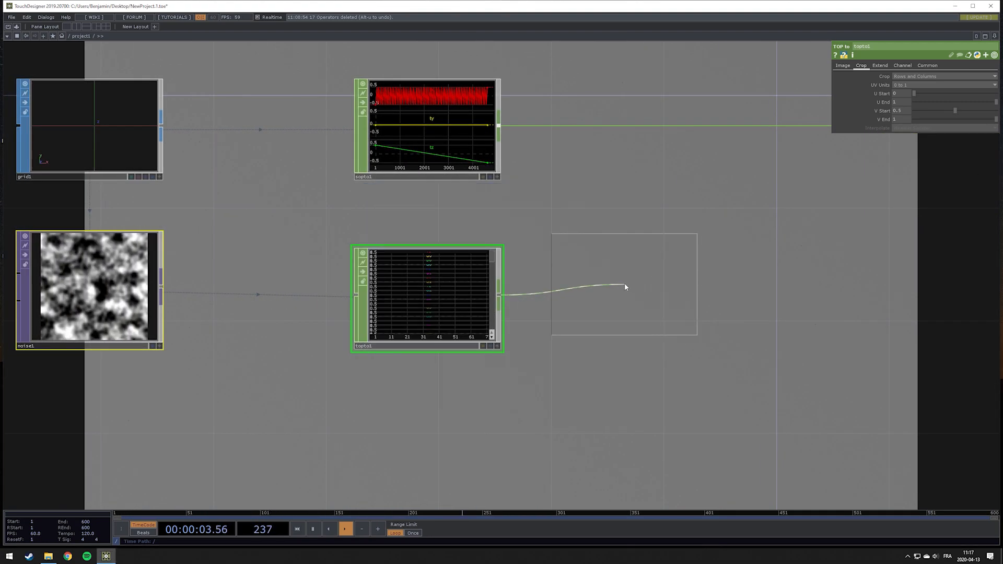
{"action": "left_click", "coordinate": [629, 292]}
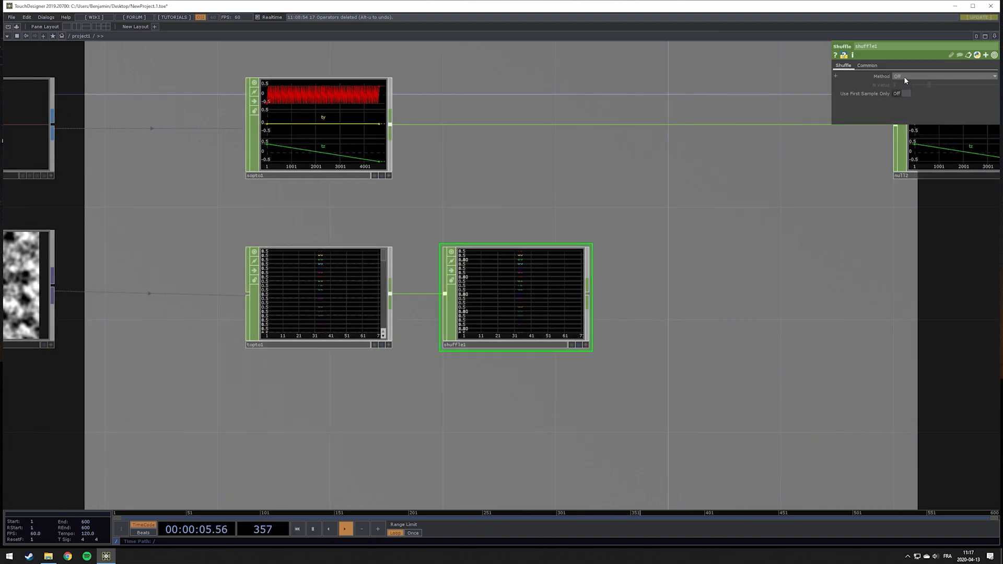
Set the Shuffle CHOP's method to Sequence Channels by Name
{"action": "left_click", "coordinate": [903, 76]}
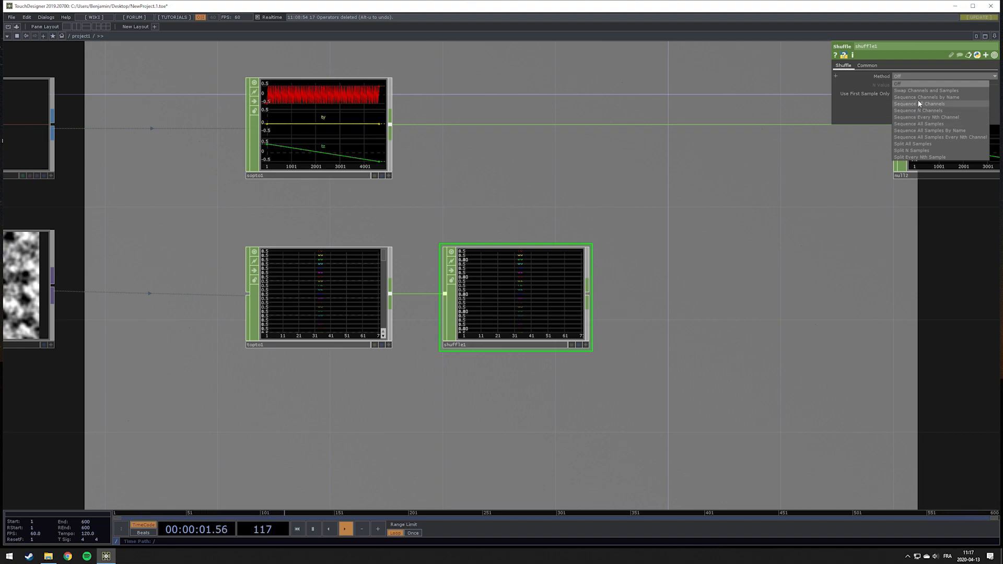
{"action": "left_click", "coordinate": [917, 99]}
{"action": "scroll", "coordinate": [476, 309], "scroll_direction": "up", "scroll_amount": 3}
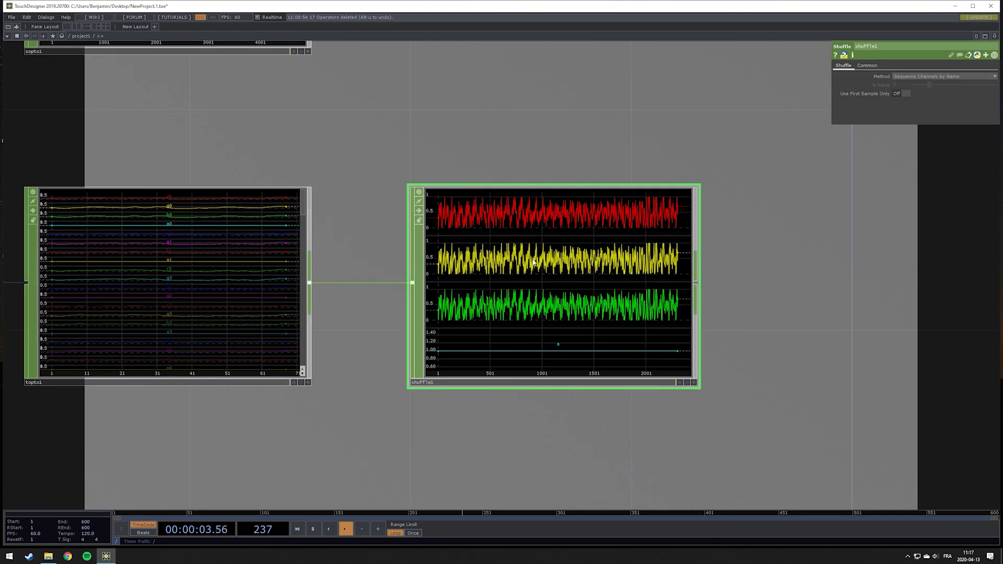
{"action": "scroll", "coordinate": [338, 324], "scroll_direction": "down", "scroll_amount": 5}
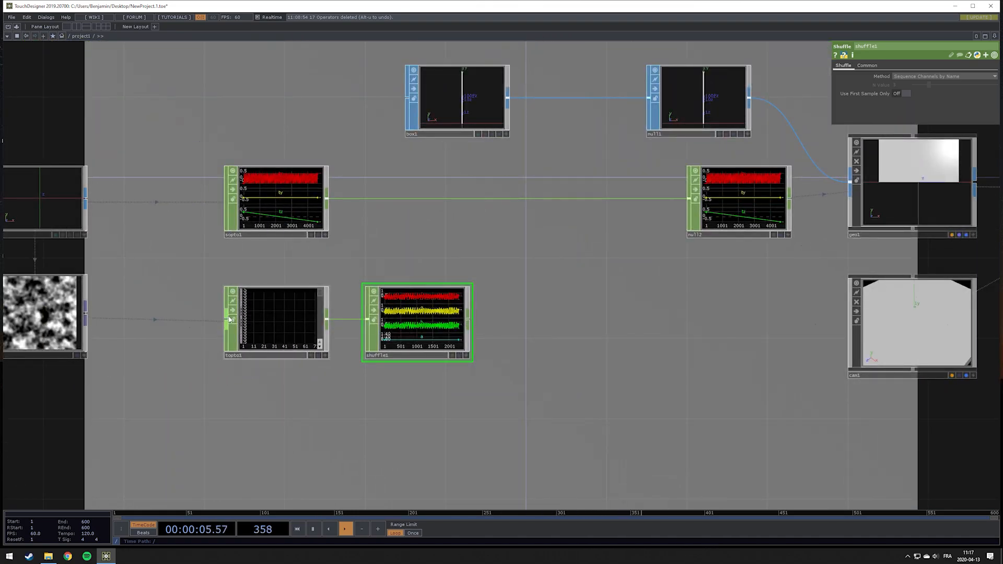
{"action": "scroll", "coordinate": [230, 320], "scroll_direction": "up", "scroll_amount": 2}
{"action": "scroll", "coordinate": [472, 331], "scroll_direction": "up", "scroll_amount": 4}
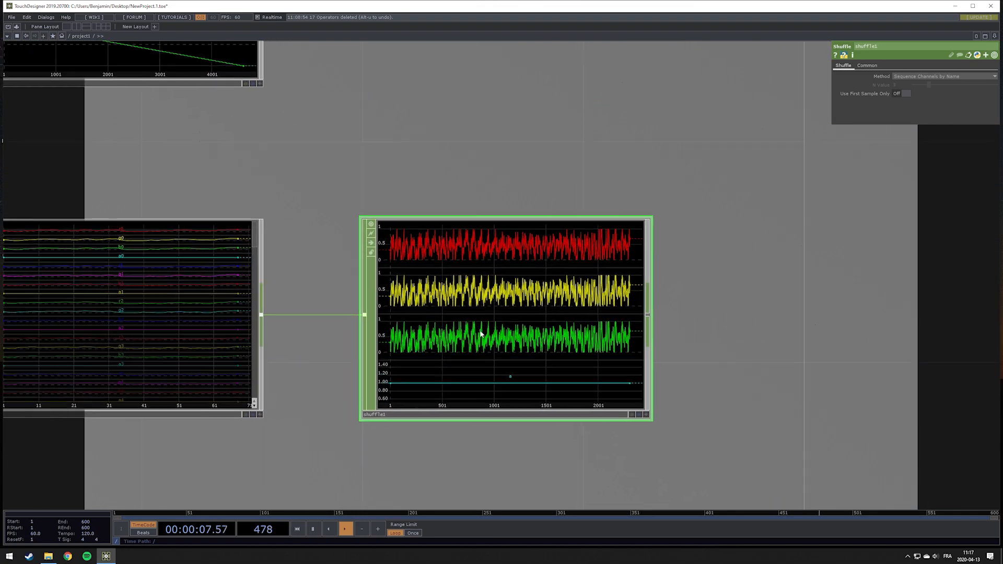
{"action": "scroll", "coordinate": [523, 265], "scroll_direction": "up", "scroll_amount": 1}
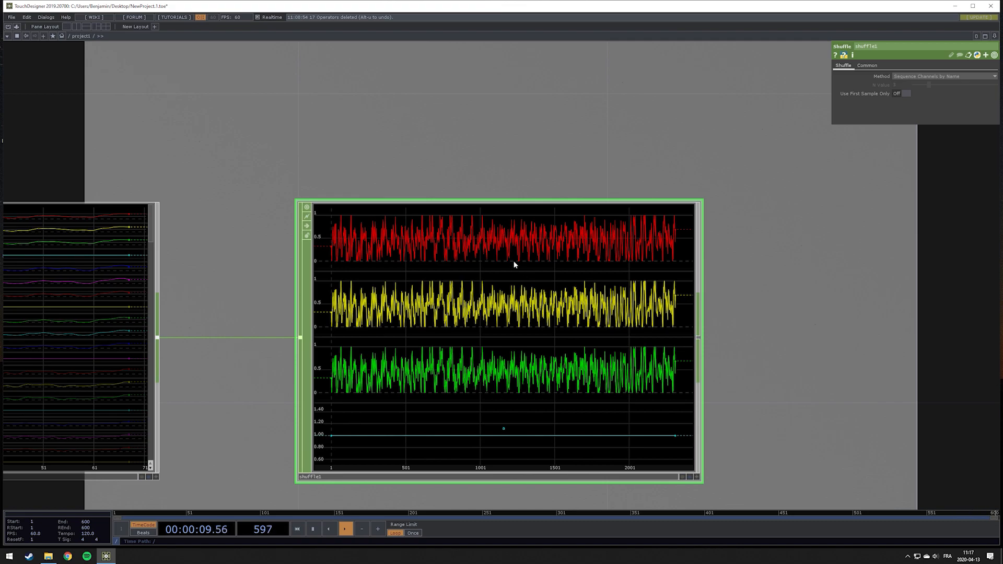
{"action": "scroll", "coordinate": [454, 364], "scroll_direction": "down", "scroll_amount": 3}
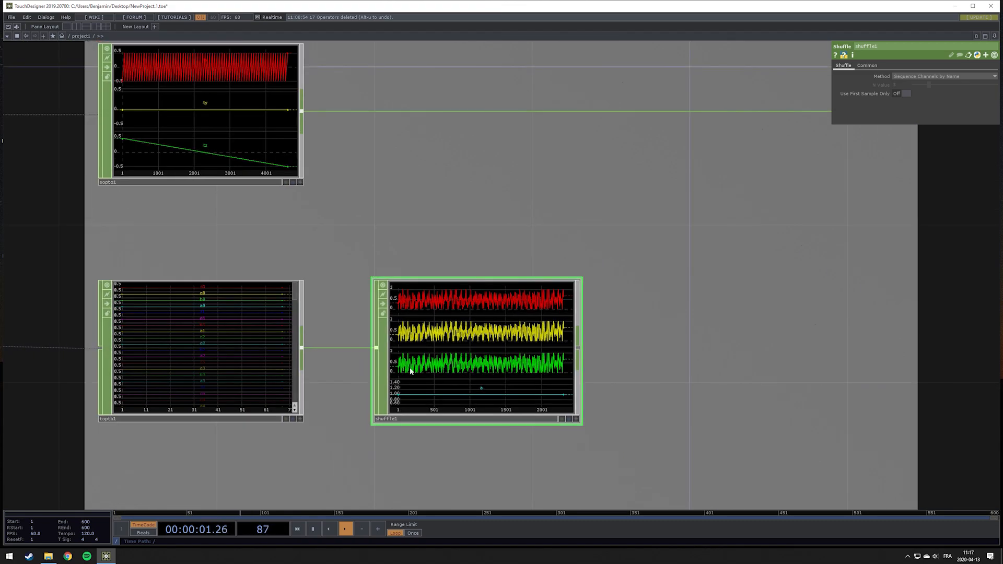
Set the TOP to CHOP's V Start to 0 and inspect the Shuffle CHOP's info
{"action": "left_click", "coordinate": [260, 354]}
{"action": "left_click_drag", "start_coordinate": [408, 227], "coordinate": [551, 204]}
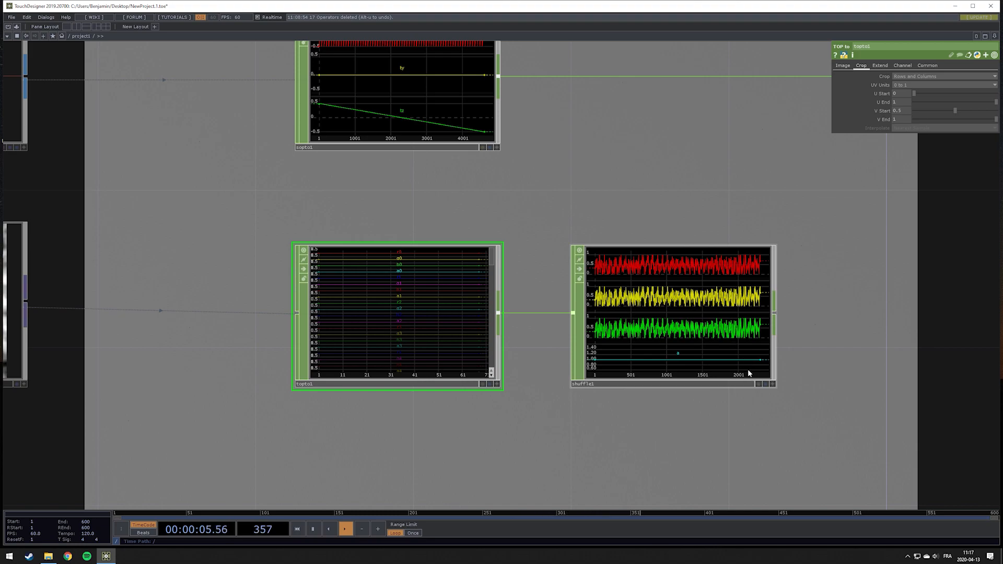
{"action": "middle_click", "coordinate": [699, 320]}
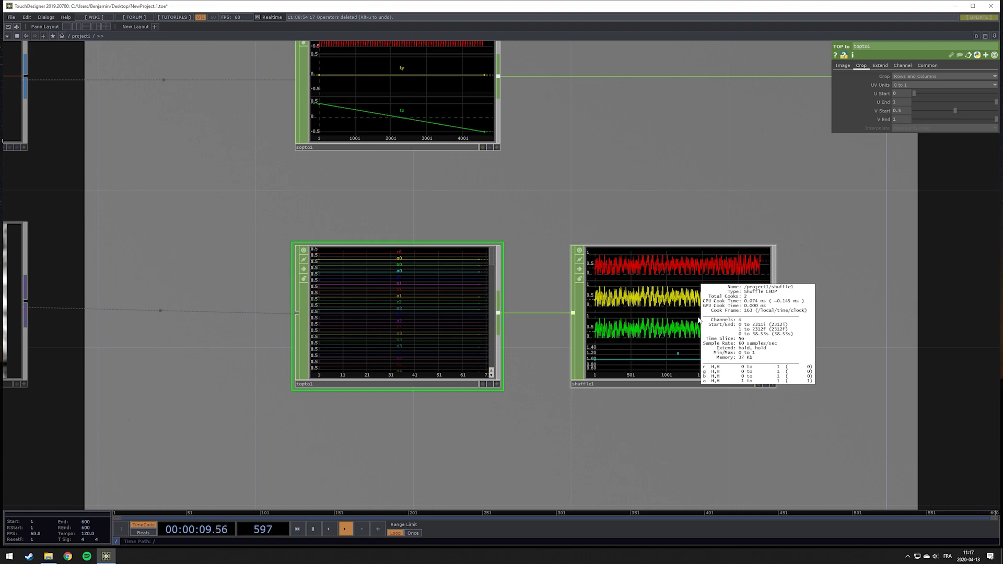
{"action": "middle_click", "coordinate": [399, 74]}
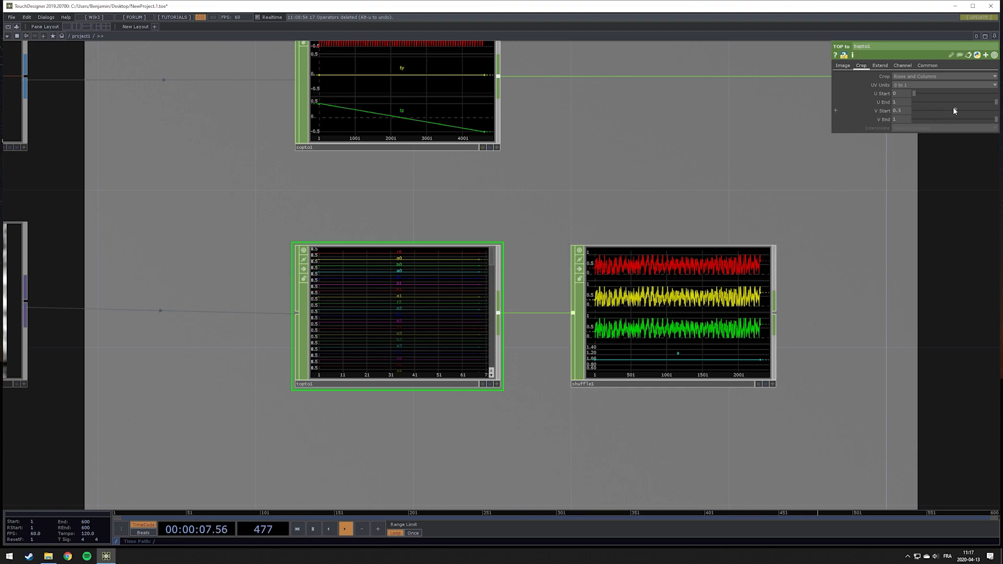
{"action": "left_click_drag", "start_coordinate": [954, 108], "coordinate": [860, 119]}
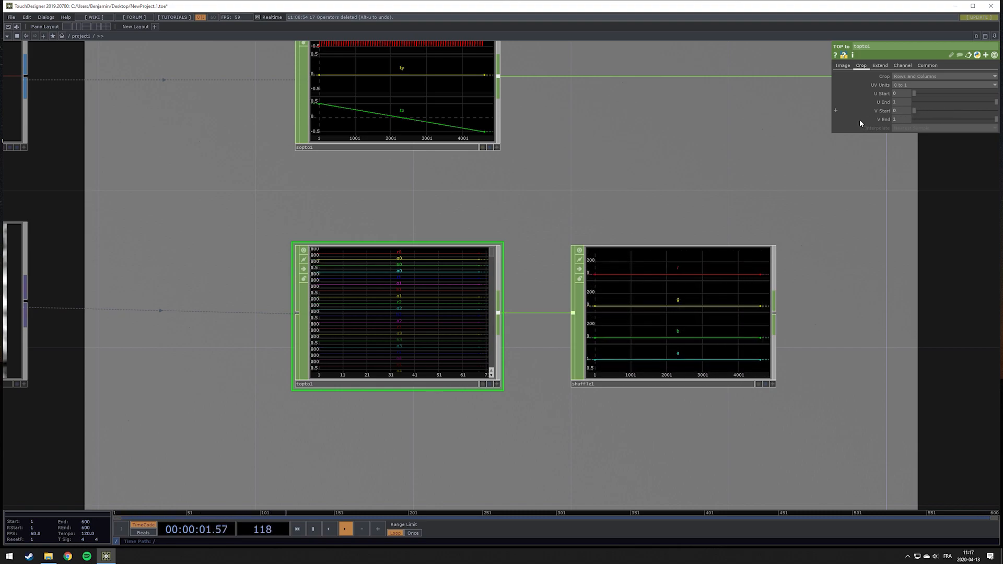
{"action": "middle_click", "coordinate": [681, 311]}
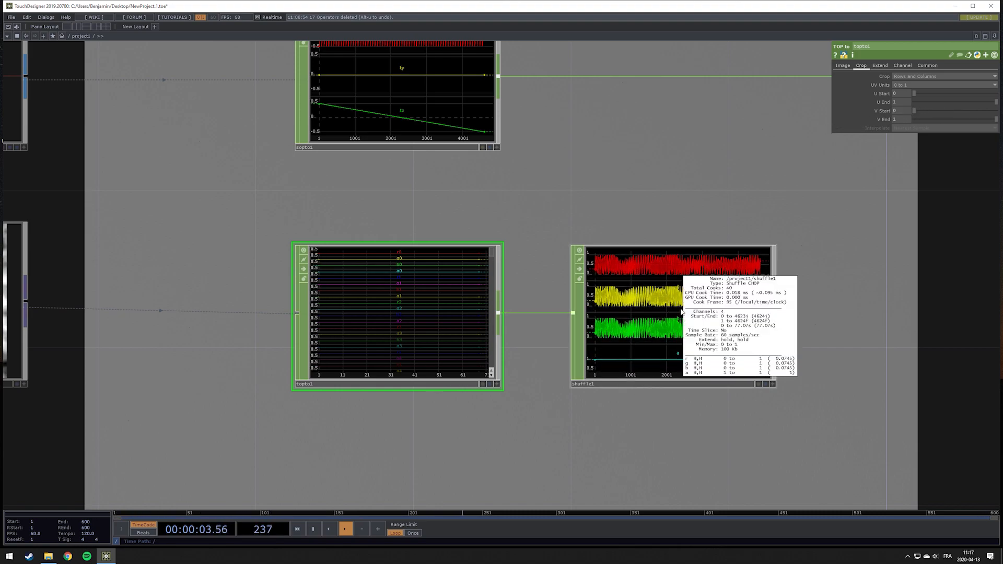
Inspect the SOP to CHOP's info and turn off the TOP to CHOP's node viewer
{"action": "middle_click", "coordinate": [443, 100]}
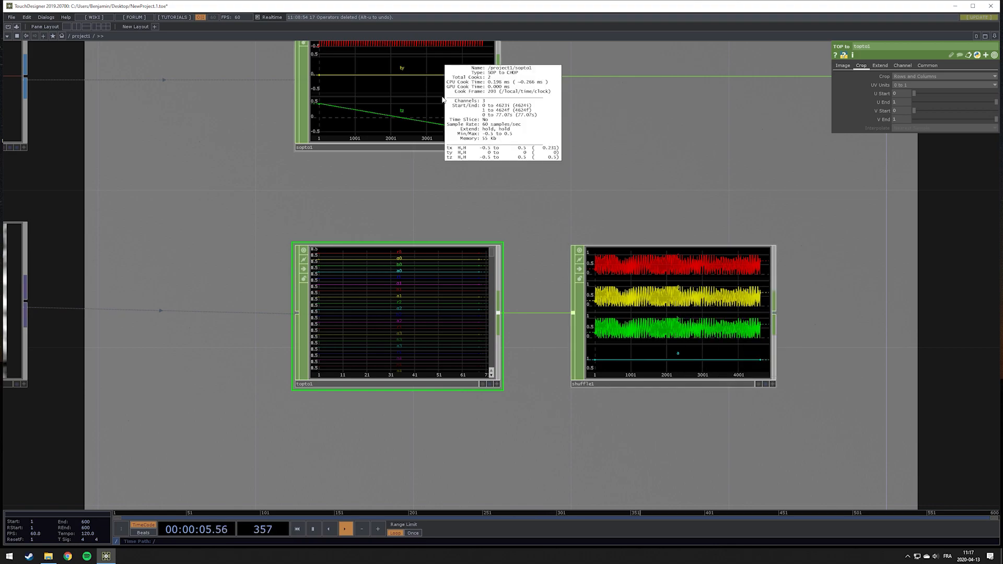
{"action": "middle_click", "coordinate": [442, 99]}
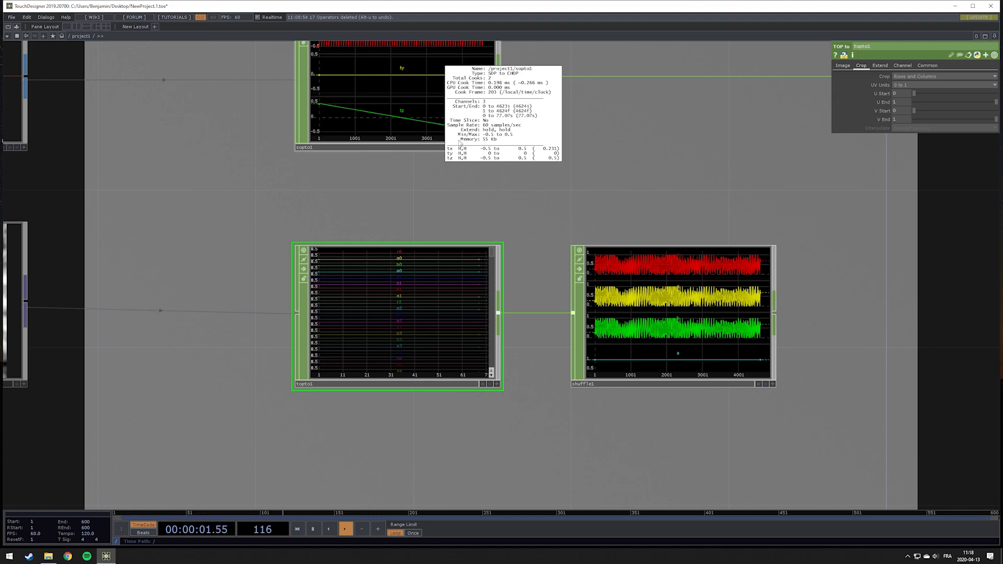
{"action": "left_click_drag", "start_coordinate": [531, 228], "coordinate": [608, 220]}
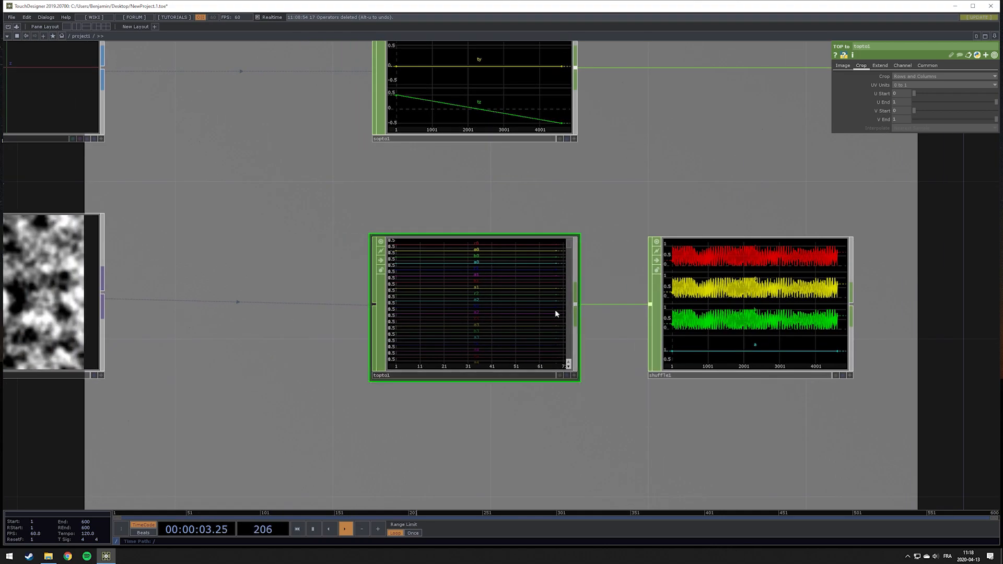
{"action": "left_click", "coordinate": [381, 242]}
{"action": "left_click_drag", "start_coordinate": [497, 285], "coordinate": [339, 285]}
{"action": "left_click_drag", "start_coordinate": [774, 300], "coordinate": [579, 300]}
{"action": "left_click_drag", "start_coordinate": [762, 251], "coordinate": [868, 256]}
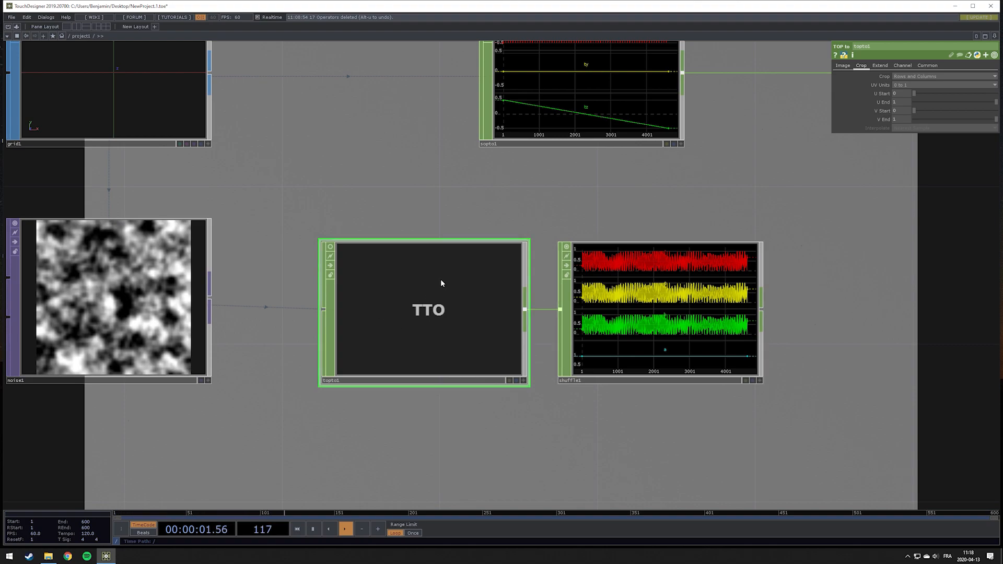
In the TOP to CHOP's Image settings, name the red channel noise and clear the green, blue and alpha channel names
{"action": "left_click", "coordinate": [842, 66]}
{"action": "left_click", "coordinate": [902, 104]}
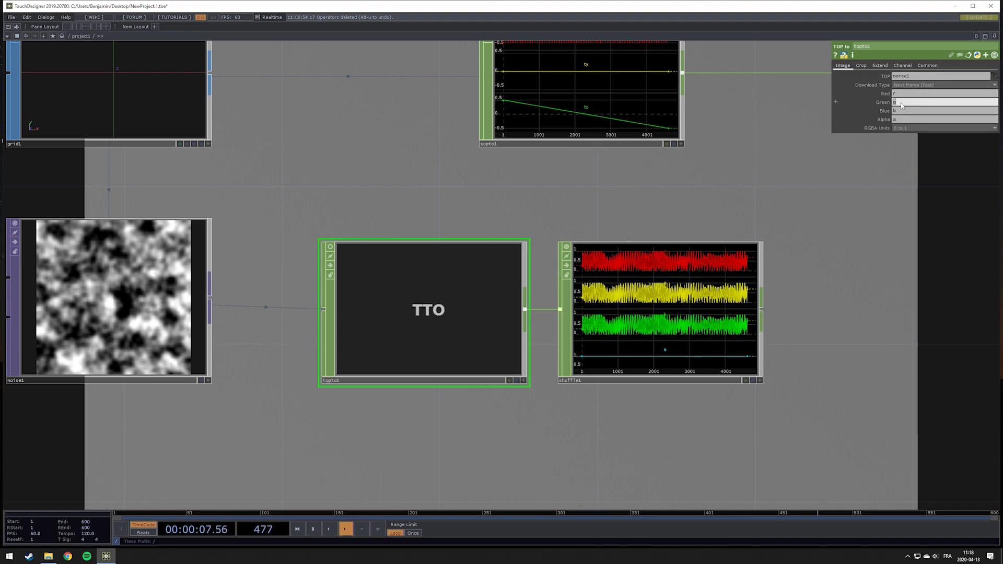
{"action": "key", "text": "BackSpace"}
{"action": "key", "text": "Tab"}
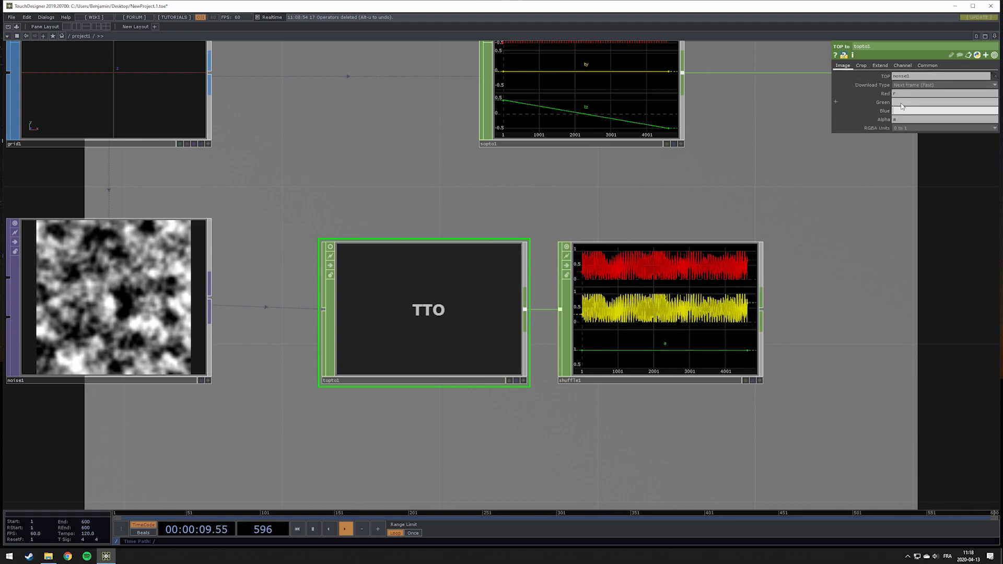
{"action": "key", "text": "BackSpace"}
{"action": "key", "text": "Tab"}
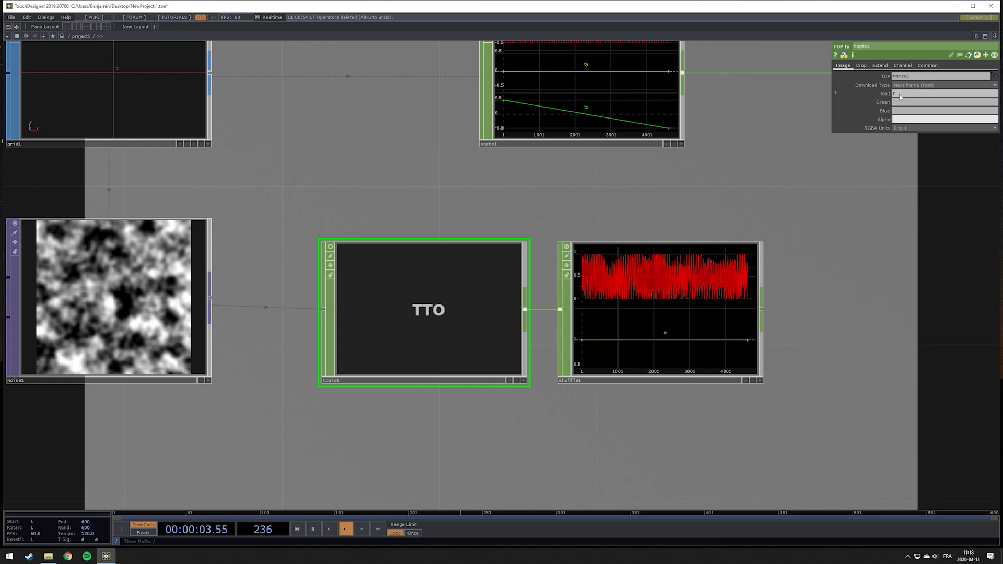
{"action": "left_click", "coordinate": [900, 97]}
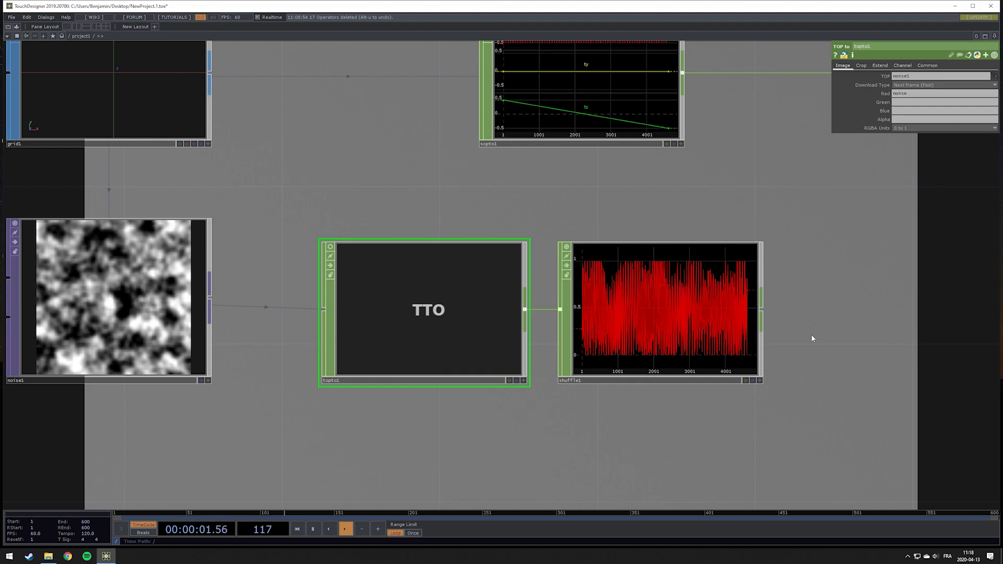
{"action": "left_click_drag", "start_coordinate": [825, 316], "coordinate": [515, 302]}
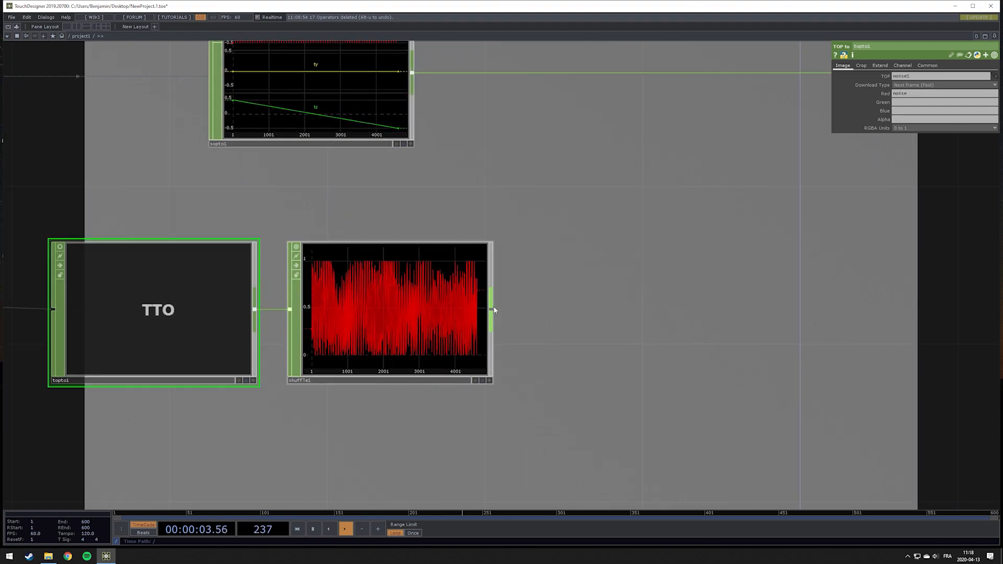
{"action": "left_click", "coordinate": [493, 306]}
{"action": "key", "text": "Escape"}
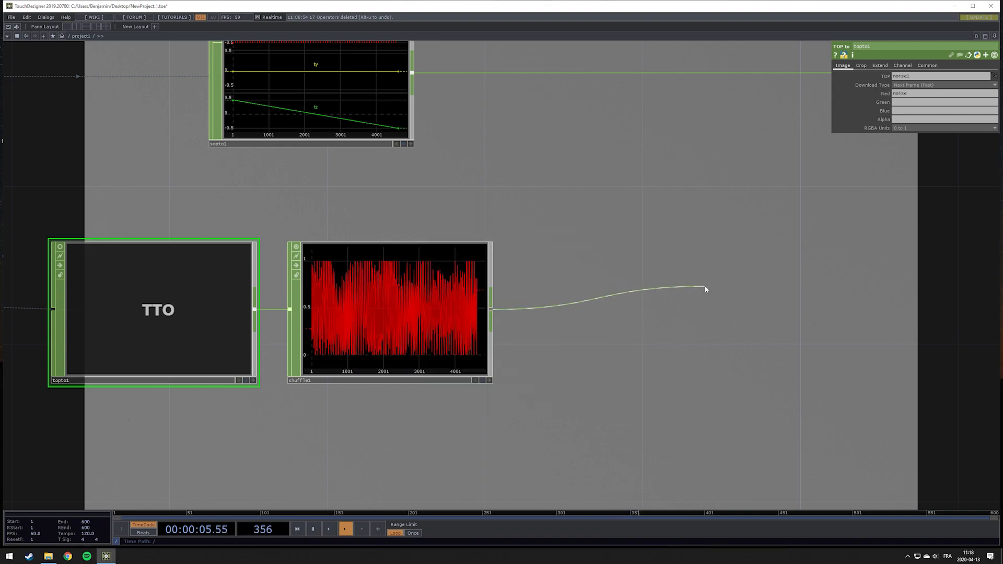
{"action": "scroll", "coordinate": [703, 288], "scroll_direction": "down", "scroll_amount": 5}
{"action": "left_click", "coordinate": [701, 288]}
{"action": "left_click_drag", "start_coordinate": [733, 271], "coordinate": [510, 287]}
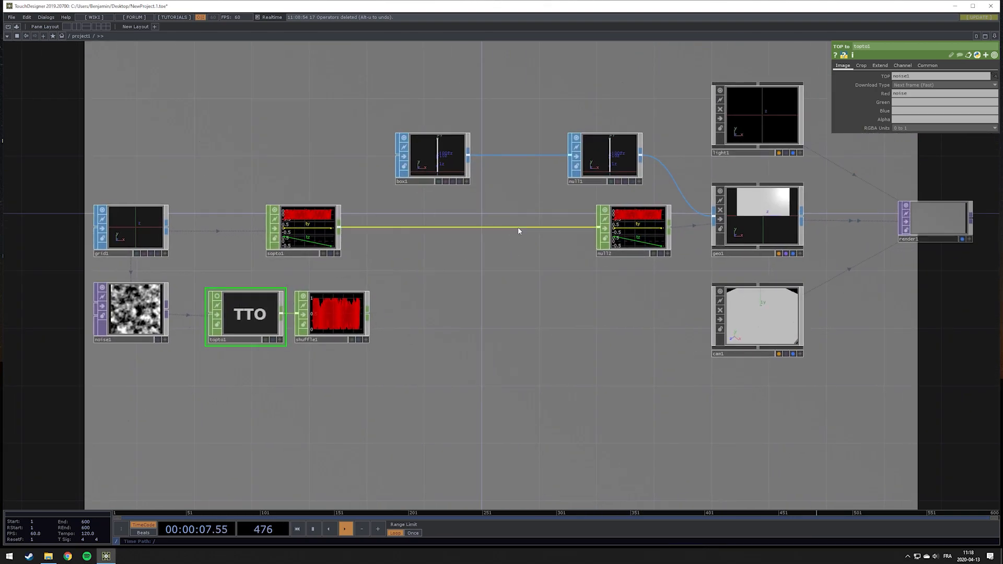
Insert a Merge CHOP on the wire between the SOP to CHOP and the null, and connect the Shuffle CHOP into it
{"action": "right_click", "coordinate": [522, 226]}
{"action": "left_click", "coordinate": [530, 227]}
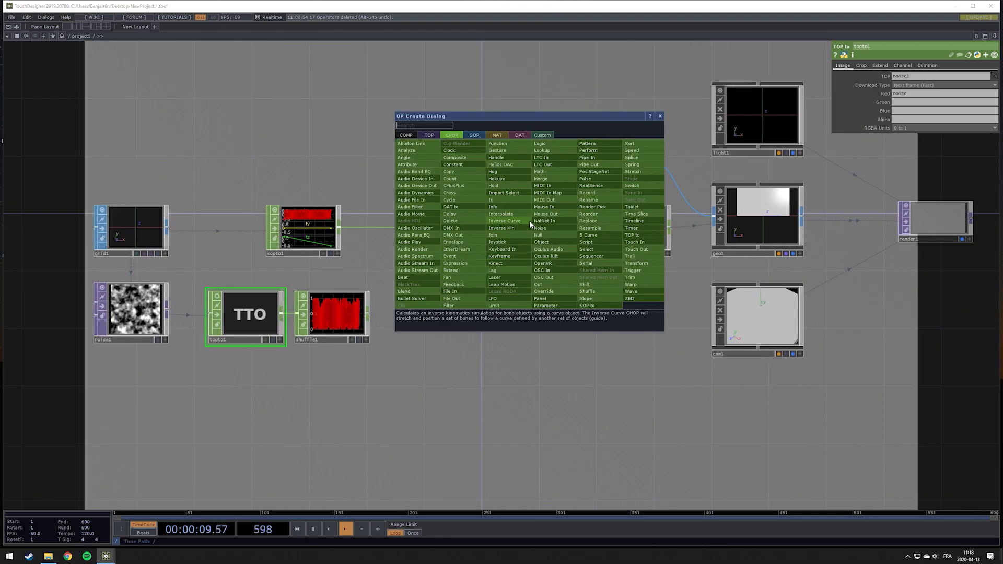
{"action": "left_click", "coordinate": [540, 178]}
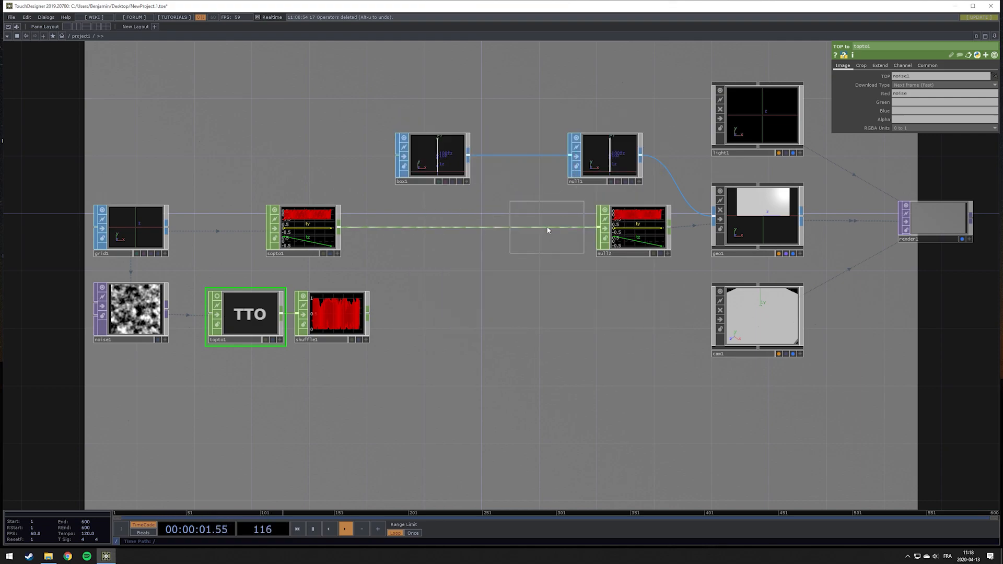
{"action": "left_click", "coordinate": [537, 229]}
{"action": "left_click_drag", "start_coordinate": [368, 314], "coordinate": [502, 235]}
{"action": "scroll", "coordinate": [528, 232], "scroll_direction": "up", "scroll_amount": 6}
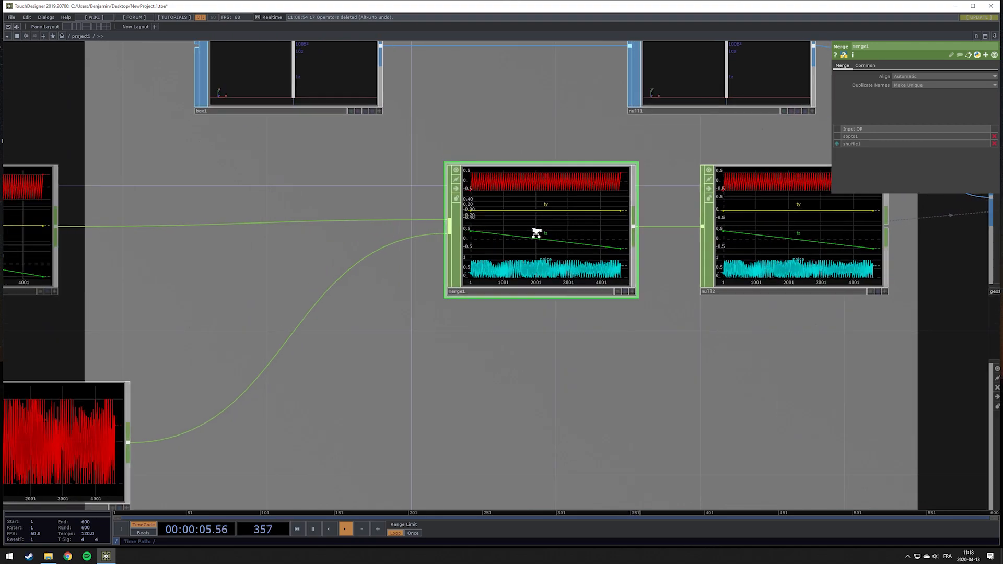
Set the Geometry COMP's instance Translate Y to the noise channel
{"action": "left_click_drag", "start_coordinate": [656, 261], "coordinate": [343, 276]}
{"action": "scroll", "coordinate": [595, 338], "scroll_direction": "down", "scroll_amount": 6}
{"action": "left_click", "coordinate": [697, 292]}
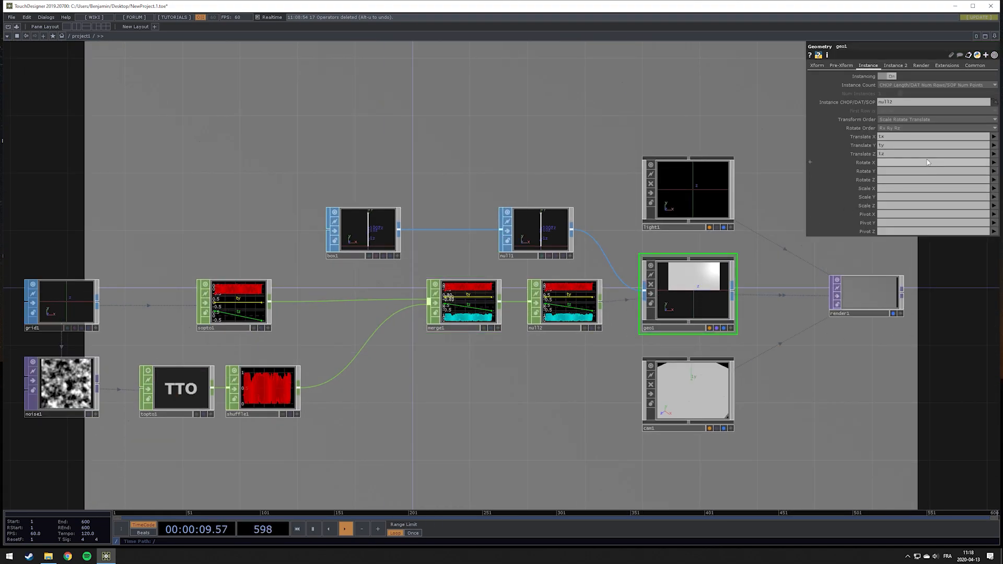
{"action": "left_click", "coordinate": [906, 145]}
{"action": "type", "text": "noise"}
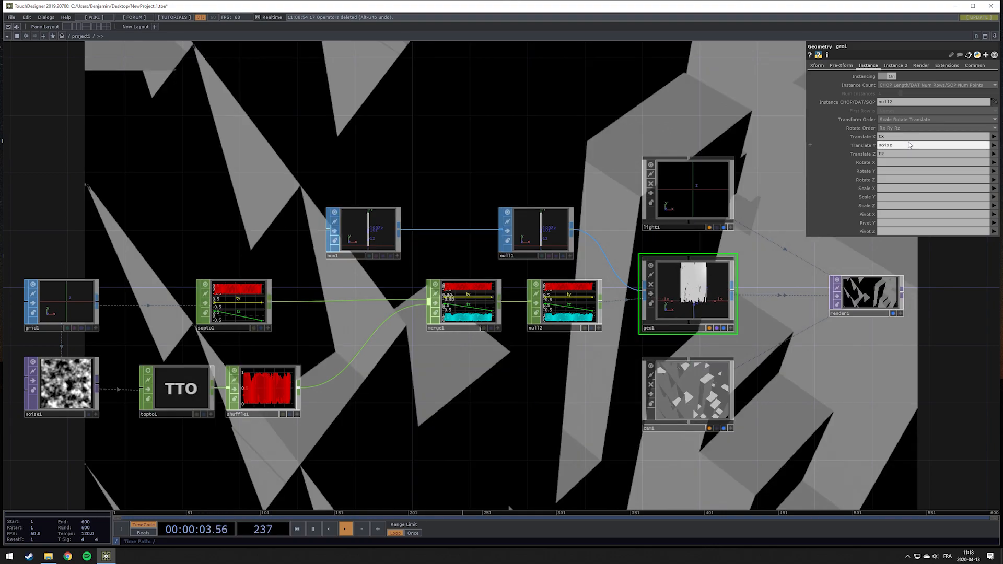
{"action": "scroll", "coordinate": [571, 147], "scroll_direction": "down", "scroll_amount": 6}
{"action": "scroll", "coordinate": [570, 147], "scroll_direction": "up", "scroll_amount": 3}
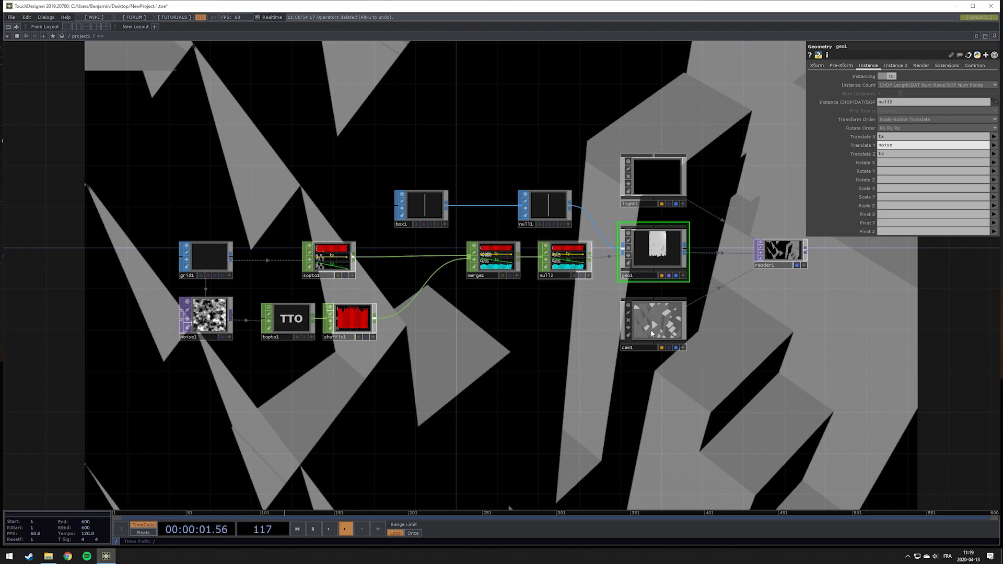
Adjust the camera's view from within its node viewer
{"action": "left_click", "coordinate": [684, 348]}
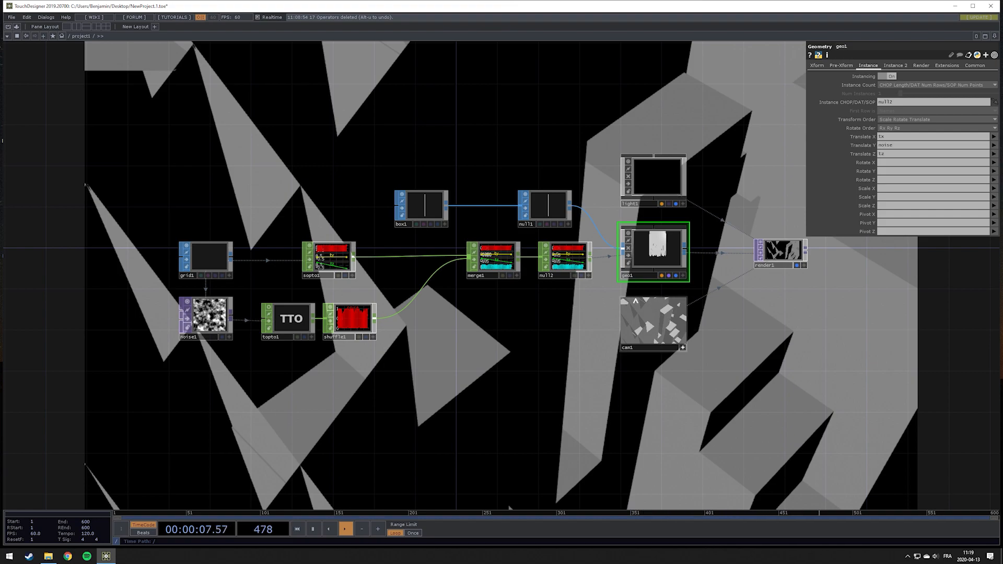
{"action": "mouse_move", "coordinate": [657, 319]}
{"action": "left_mouse_down"}
{"action": "mouse_move", "coordinate": [652, 346]}
{"action": "mouse_move", "coordinate": [657, 338]}
{"action": "left_mouse_up"}
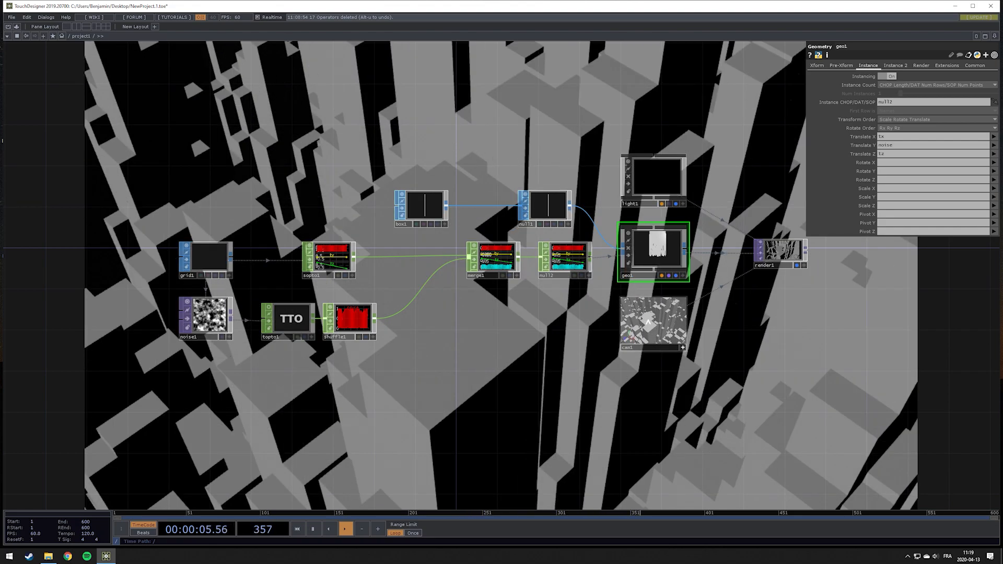
{"action": "scroll", "coordinate": [655, 321], "scroll_direction": "down", "scroll_amount": 4}
{"action": "scroll", "coordinate": [655, 319], "scroll_direction": "up", "scroll_amount": 6}
{"action": "scroll", "coordinate": [656, 320], "scroll_direction": "down", "scroll_amount": 5}
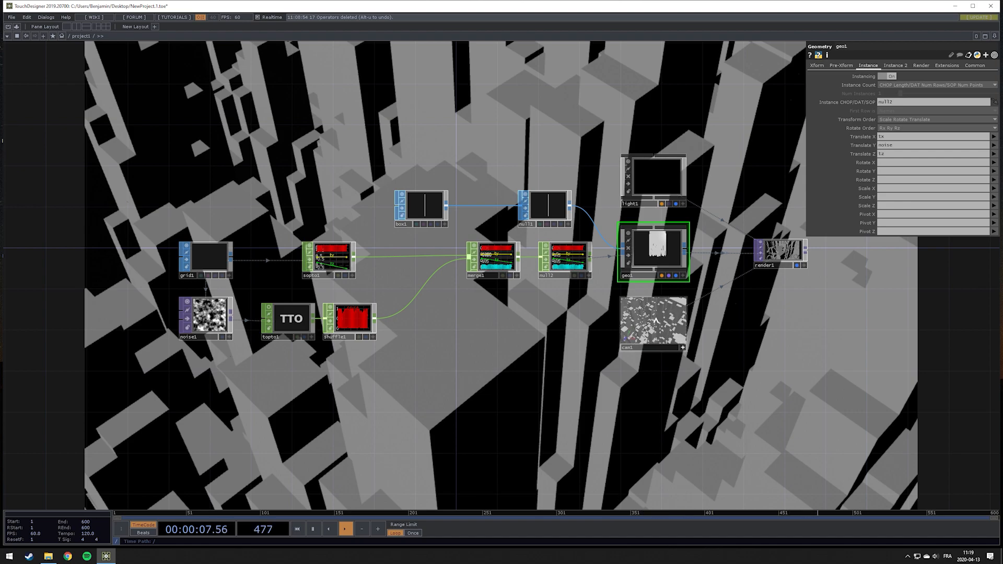
{"action": "middle_click_drag", "start_coordinate": [656, 320], "coordinate": [656, 321]}
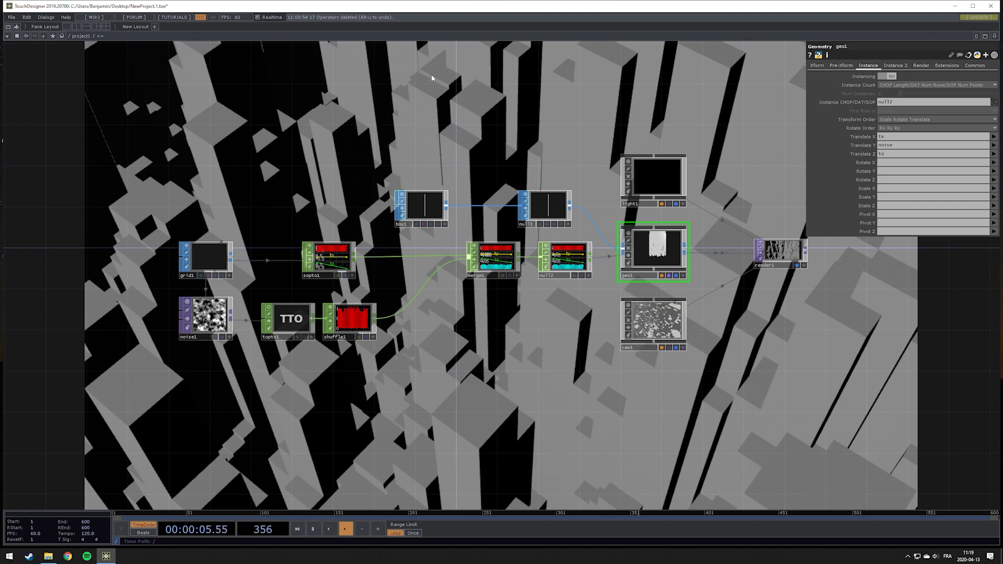
Drive the Noise TOP's Translate Z with time in seconds
{"action": "left_click", "coordinate": [207, 316]}
{"action": "scroll", "coordinate": [217, 327], "scroll_direction": "up", "scroll_amount": 3}
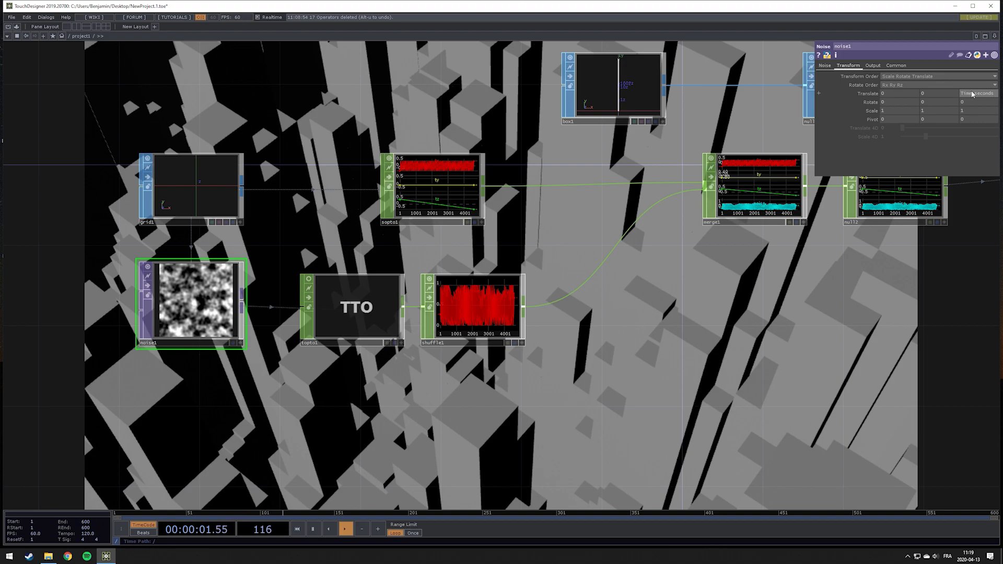
{"action": "key", "text": "Return"}
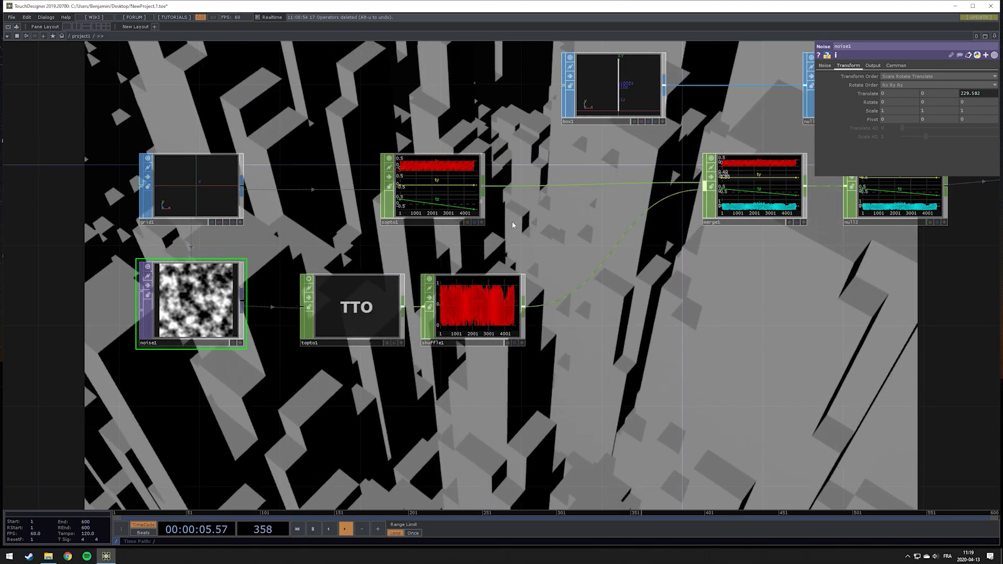
Set the Noise TOP's pixel format to 32-bit float (RGBA)
{"action": "left_click_drag", "start_coordinate": [300, 124], "coordinate": [323, 136]}
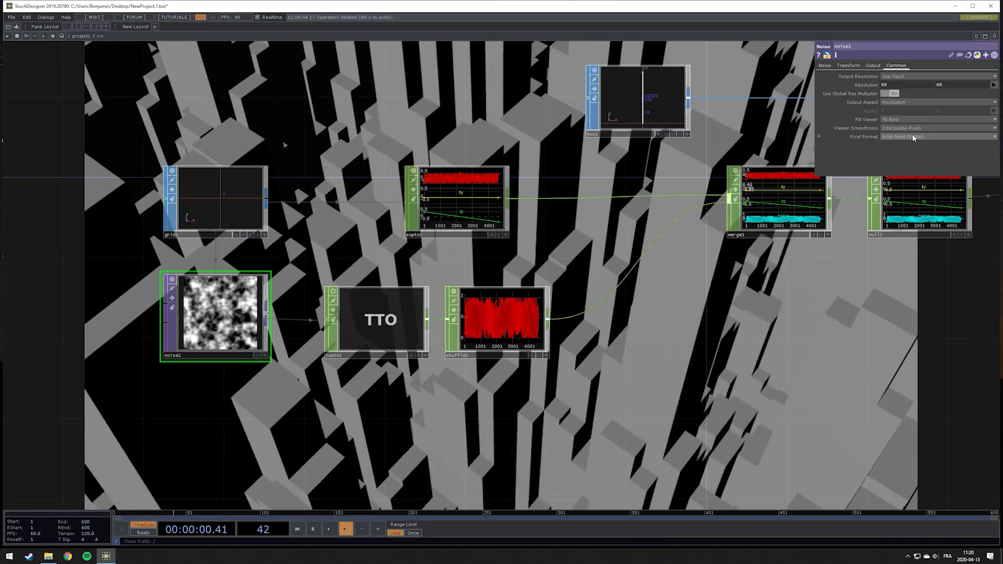
{"action": "left_click", "coordinate": [913, 138]}
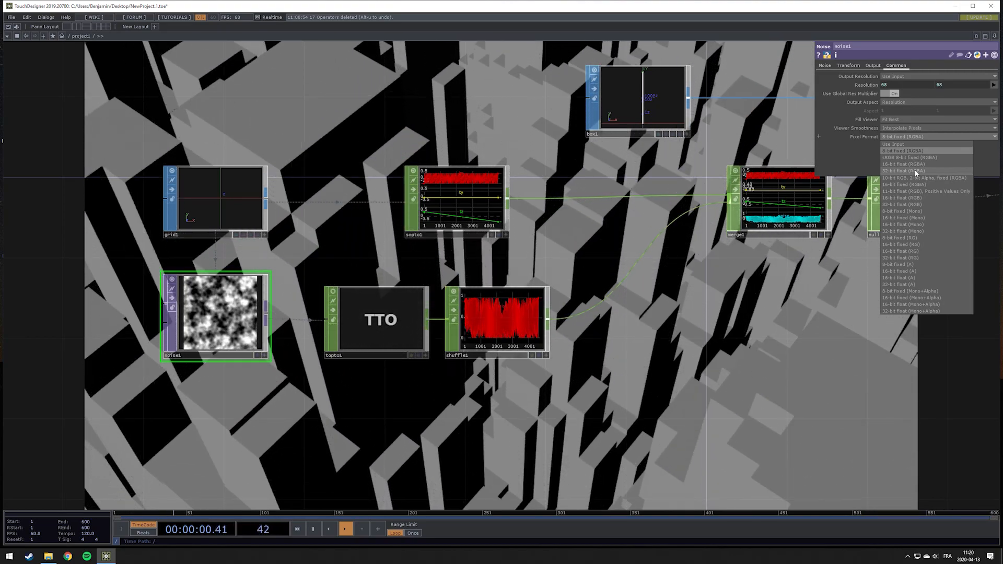
{"action": "left_click", "coordinate": [916, 171]}
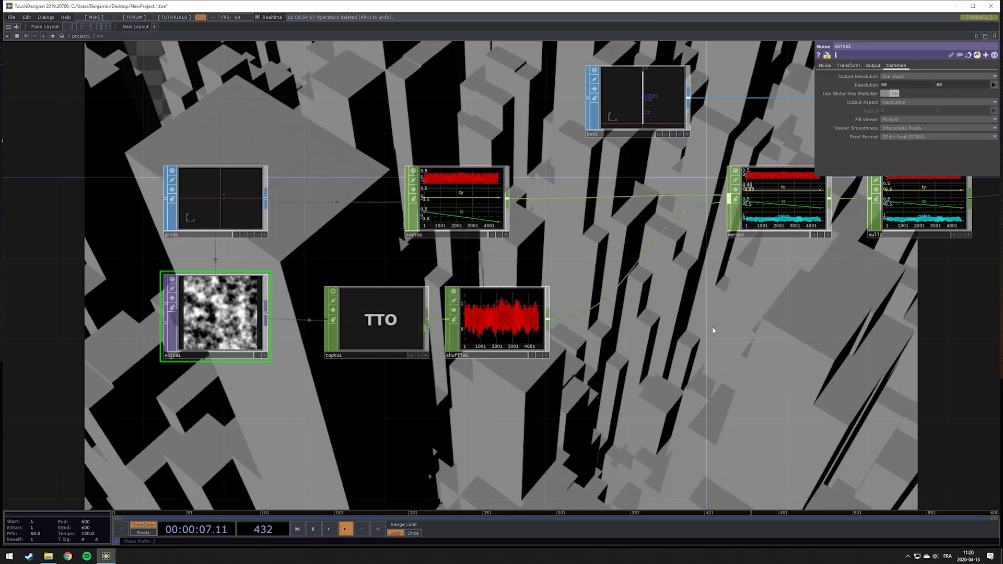
Pause the timeline playback
{"action": "left_click_drag", "start_coordinate": [713, 330], "coordinate": [534, 331]}
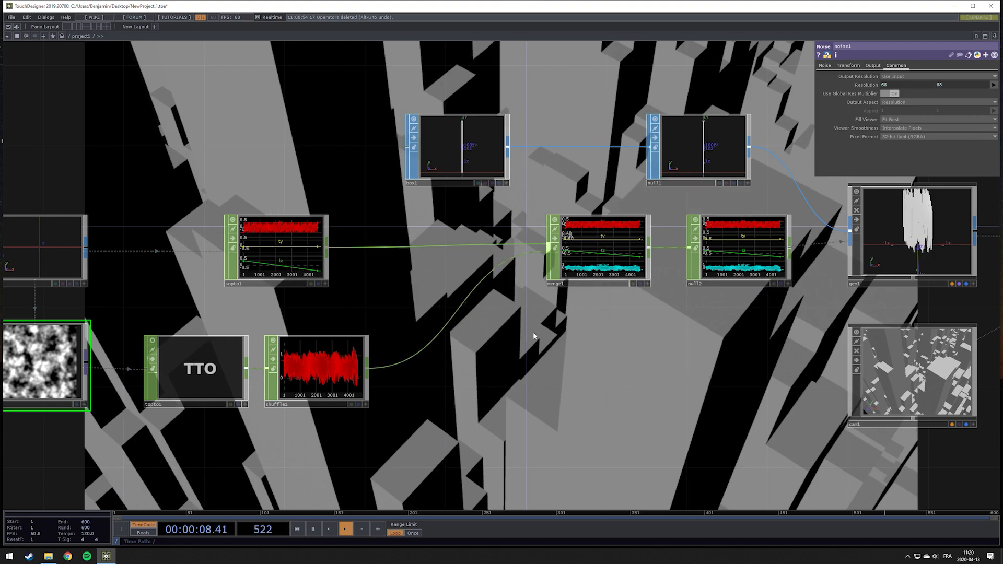
{"action": "key", "text": "space"}
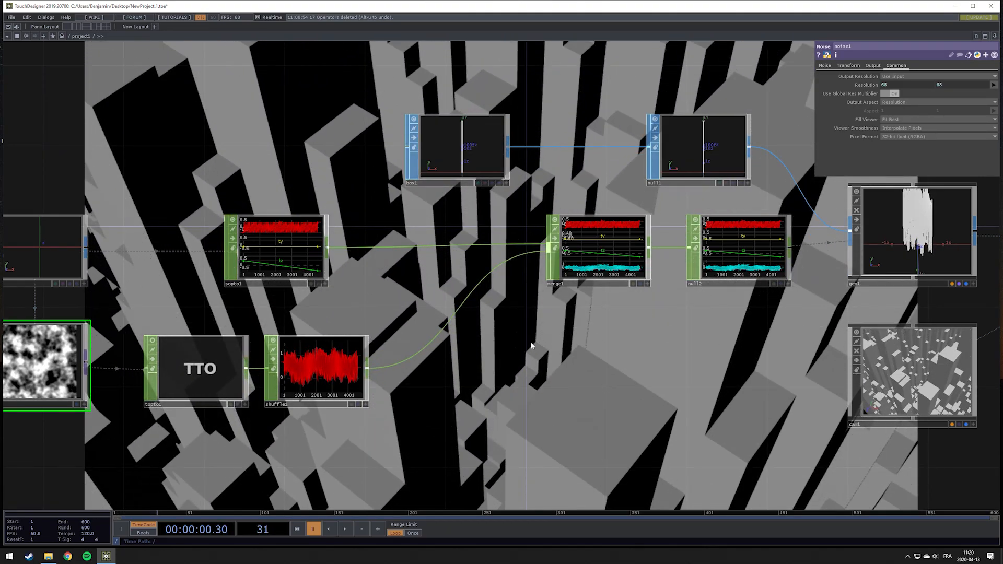
{"action": "left_click_drag", "start_coordinate": [474, 367], "coordinate": [380, 425]}
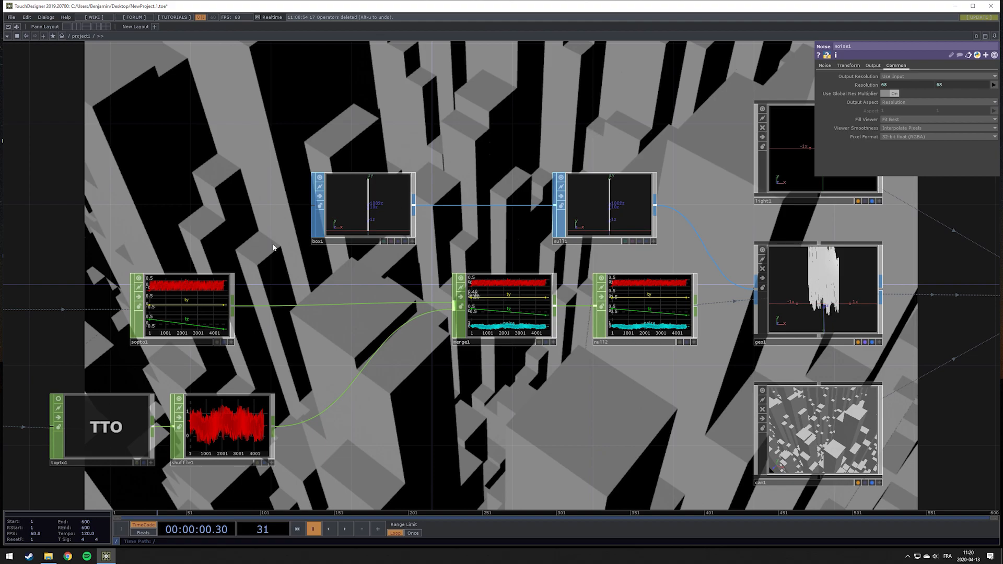
{"action": "left_click_drag", "start_coordinate": [140, 188], "coordinate": [555, 159]}
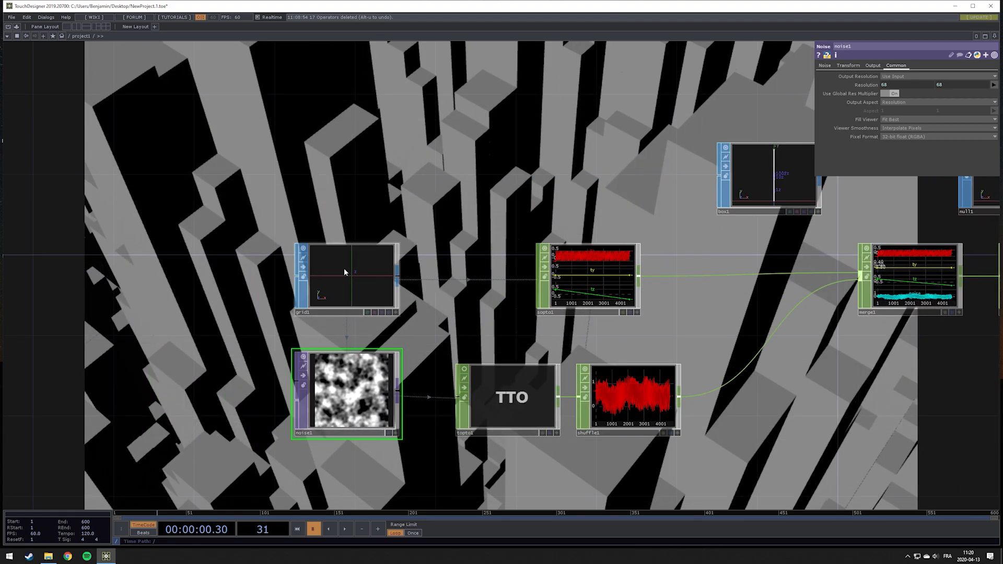
Copy the Grid SOP's Rows parameter and paste it as a reference into the Box SOP's Size X
{"action": "left_click", "coordinate": [345, 272]}
{"action": "left_click_drag", "start_coordinate": [523, 198], "coordinate": [316, 222]}
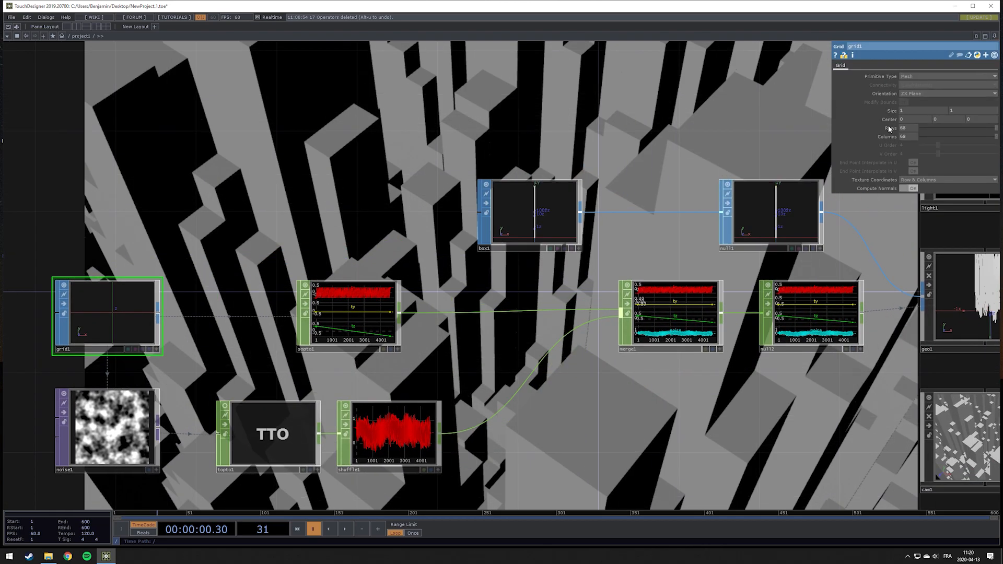
{"action": "right_click", "coordinate": [890, 129]}
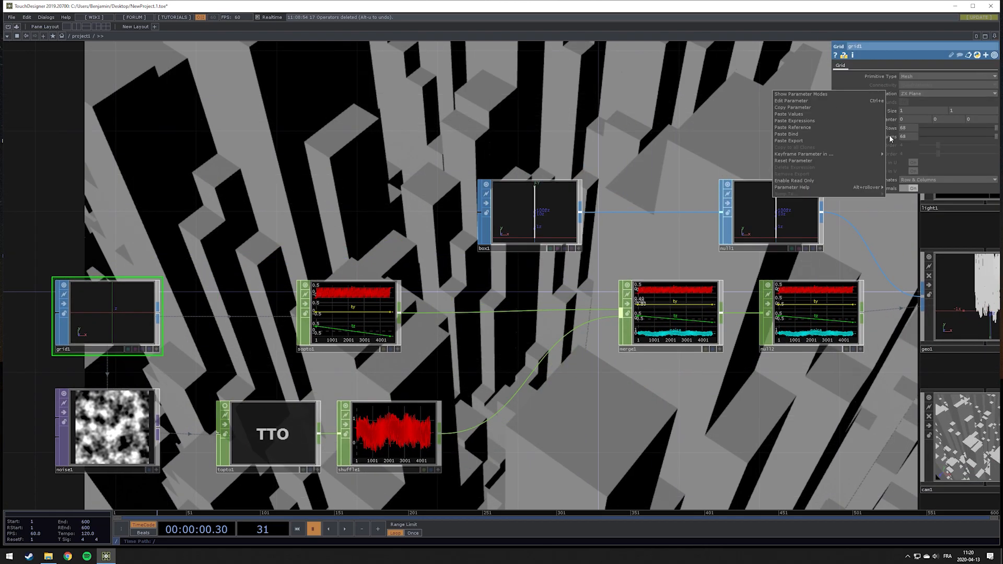
{"action": "left_click", "coordinate": [817, 107]}
{"action": "left_click", "coordinate": [511, 197]}
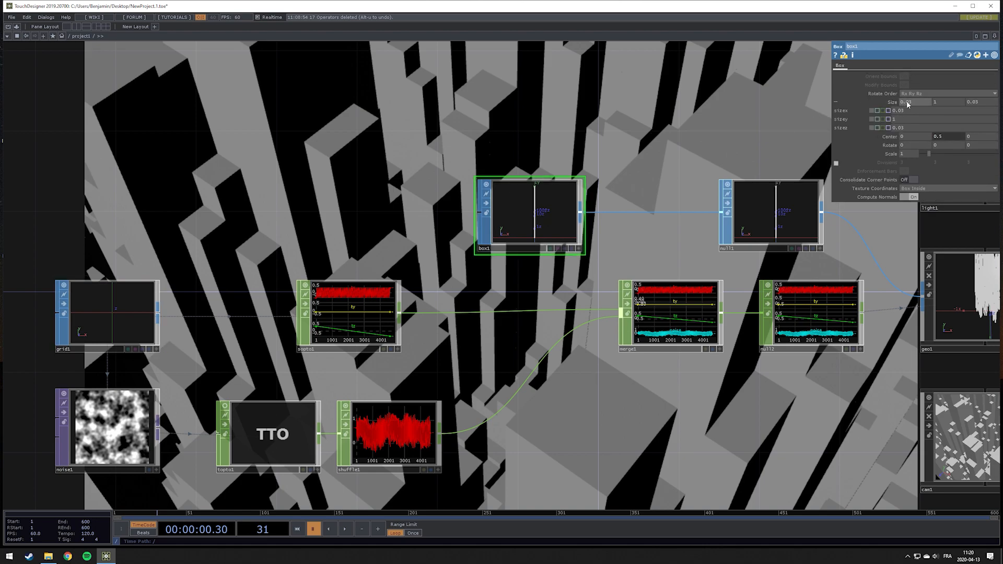
{"action": "right_click", "coordinate": [905, 111]}
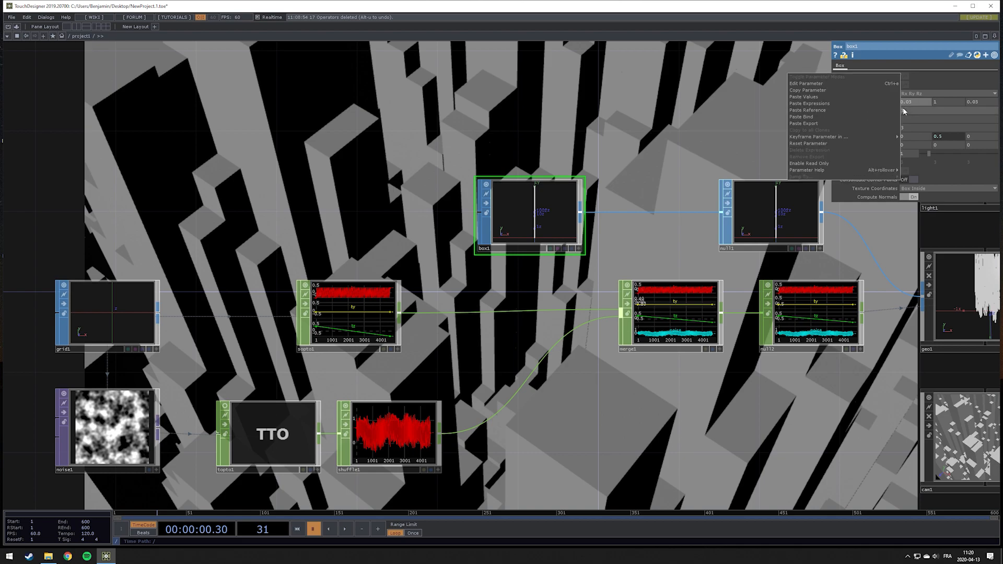
{"action": "left_click", "coordinate": [831, 111]}
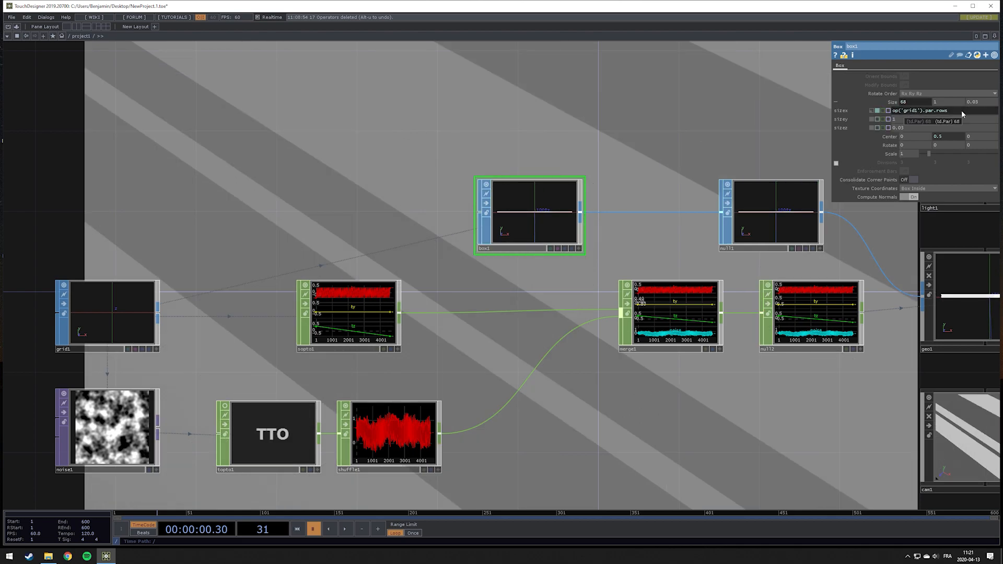
Set the Box SOP's Size X expression to 1/(op('grid1').par.rows-1)
{"action": "type", "text": "-1)"}
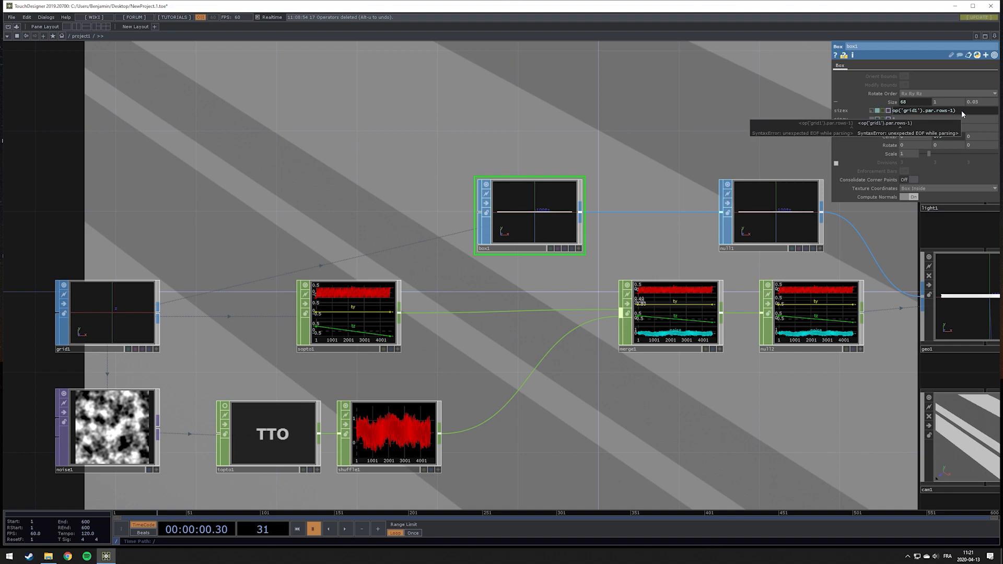
{"action": "type", "text": "("}
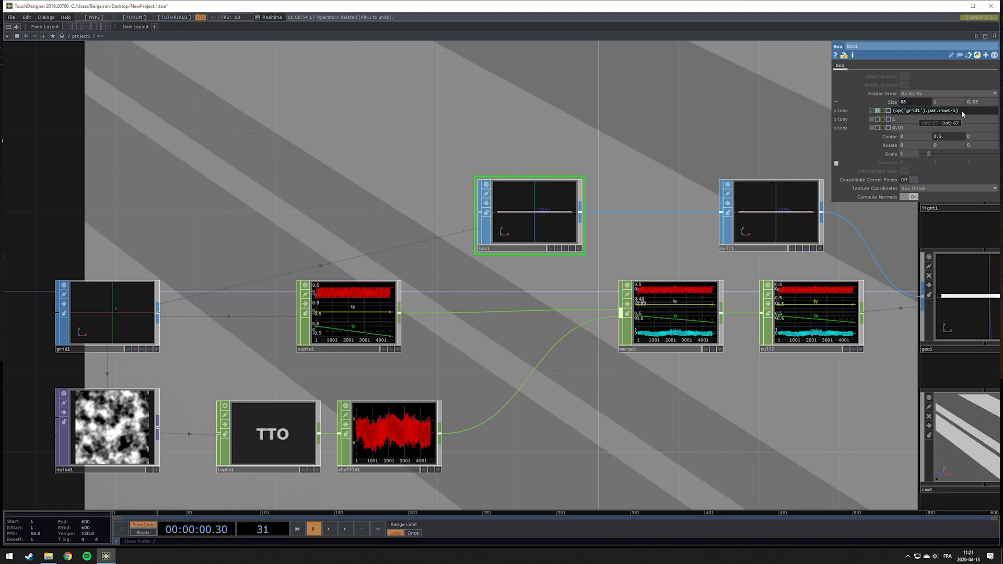
{"action": "type", "text": "1/"}
{"action": "key", "text": "Return"}
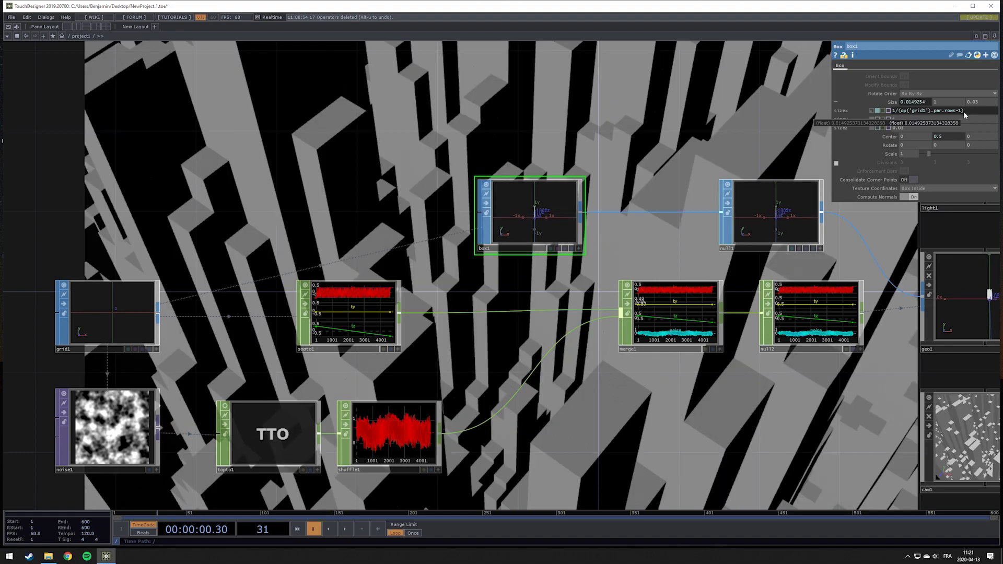
Enlarge the Grid SOP's viewer and switch it to wireframe to inspect its rows and columns
{"action": "left_click_drag", "start_coordinate": [234, 248], "coordinate": [394, 224]}
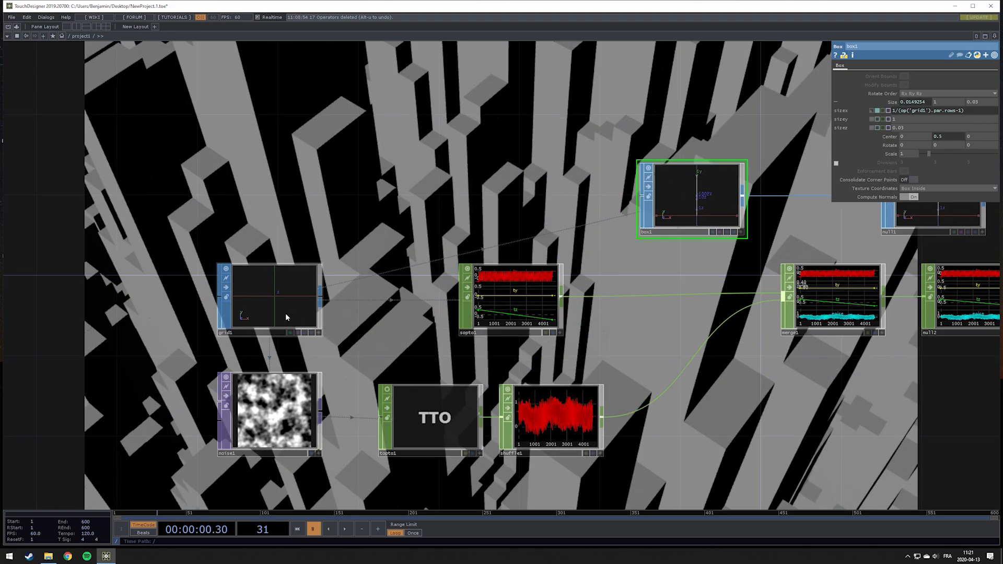
{"action": "scroll", "coordinate": [286, 313], "scroll_direction": "up", "scroll_amount": 5}
{"action": "left_click", "coordinate": [406, 382]}
{"action": "left_click_drag", "start_coordinate": [297, 240], "coordinate": [286, 261]}
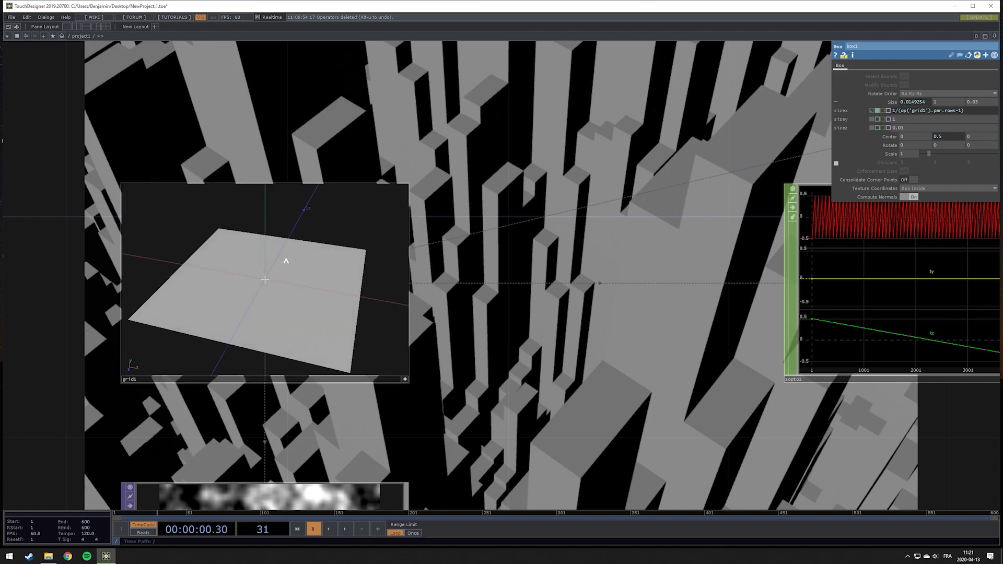
{"action": "right_click", "coordinate": [333, 270]}
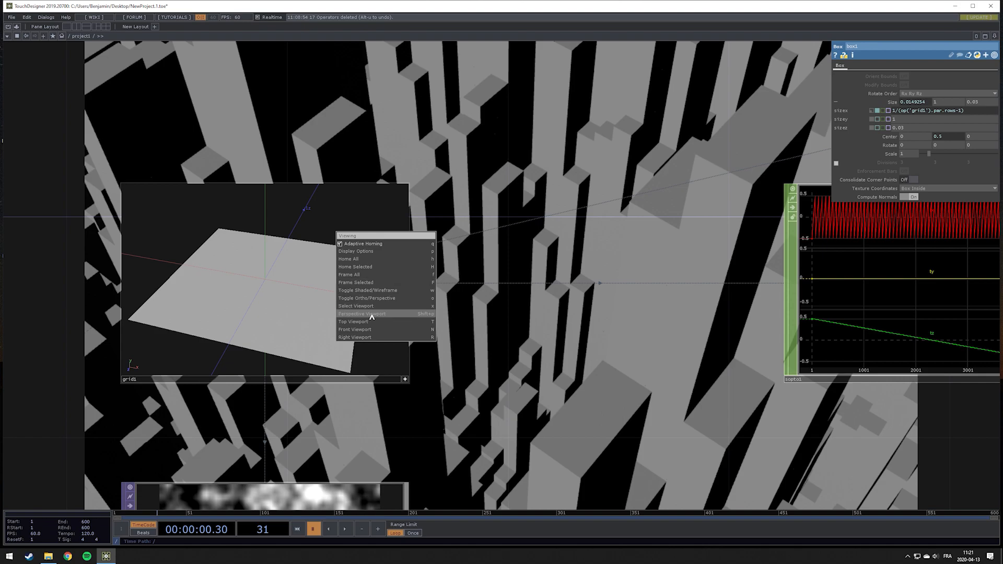
{"action": "left_click", "coordinate": [381, 291]}
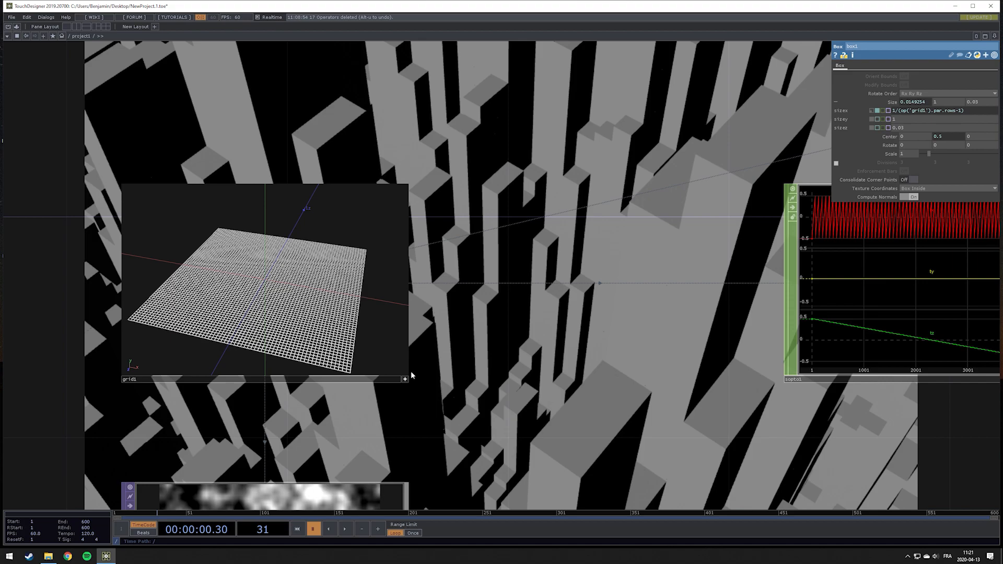
{"action": "left_click", "coordinate": [351, 330]}
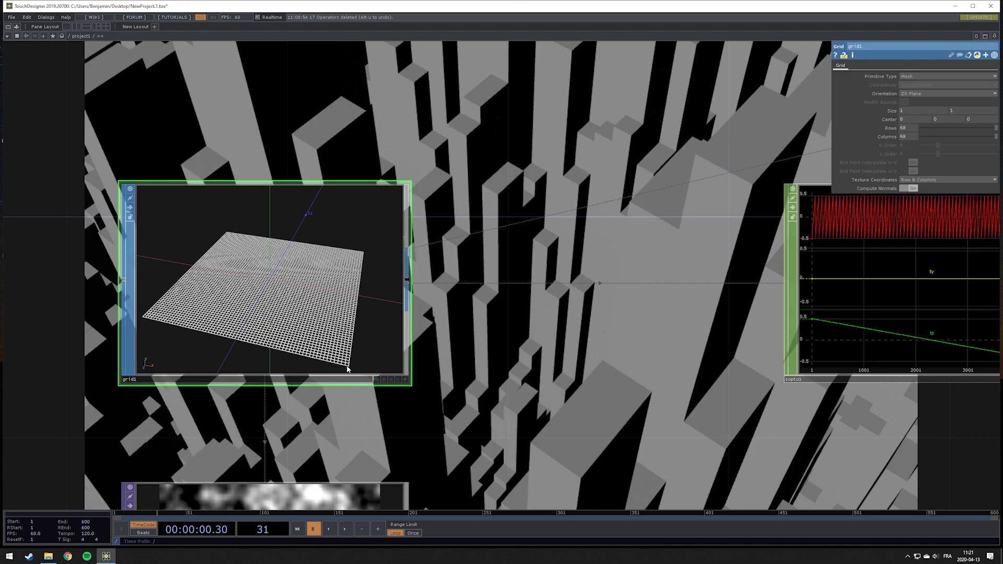
{"action": "scroll", "coordinate": [347, 369], "scroll_direction": "up", "scroll_amount": 5}
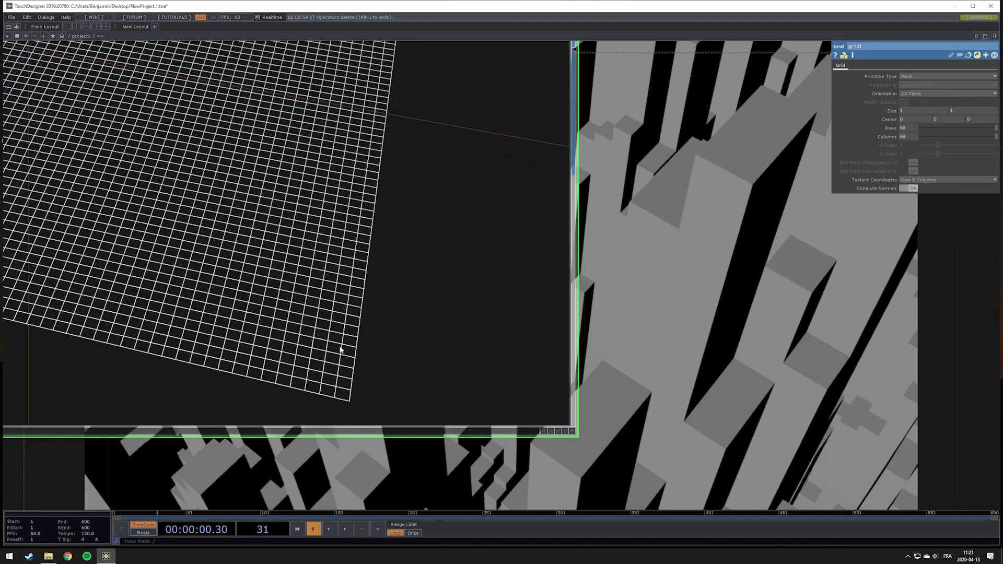
{"action": "scroll", "coordinate": [374, 355], "scroll_direction": "down", "scroll_amount": 5}
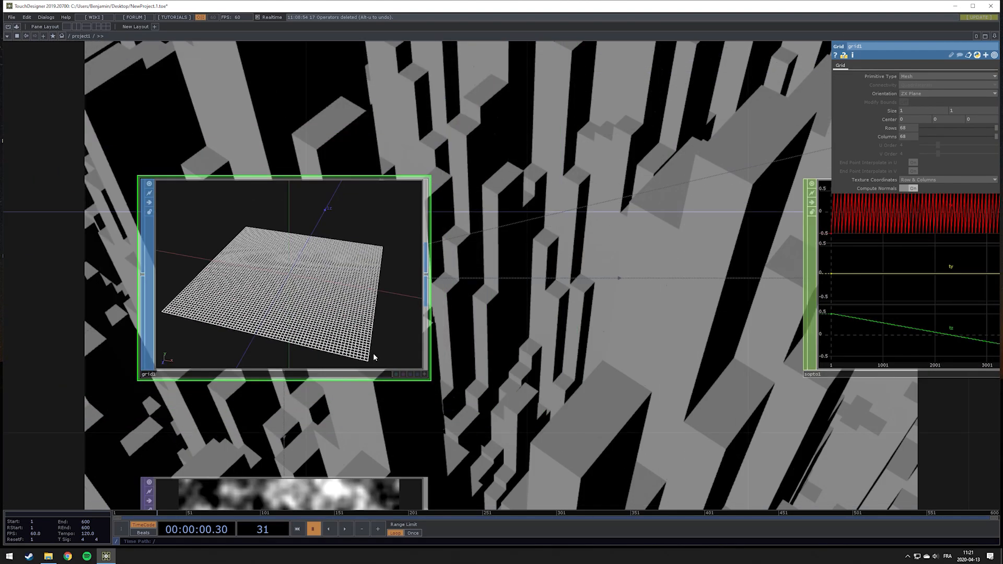
Set the Box SOP's Size Z expression to 1/(op('grid1').par.cols-1)
{"action": "left_click_drag", "start_coordinate": [718, 253], "coordinate": [491, 249]}
{"action": "scroll", "coordinate": [490, 249], "scroll_direction": "down", "scroll_amount": 3}
{"action": "scroll", "coordinate": [636, 246], "scroll_direction": "up", "scroll_amount": 1}
{"action": "left_click_drag", "start_coordinate": [527, 175], "coordinate": [178, 287]}
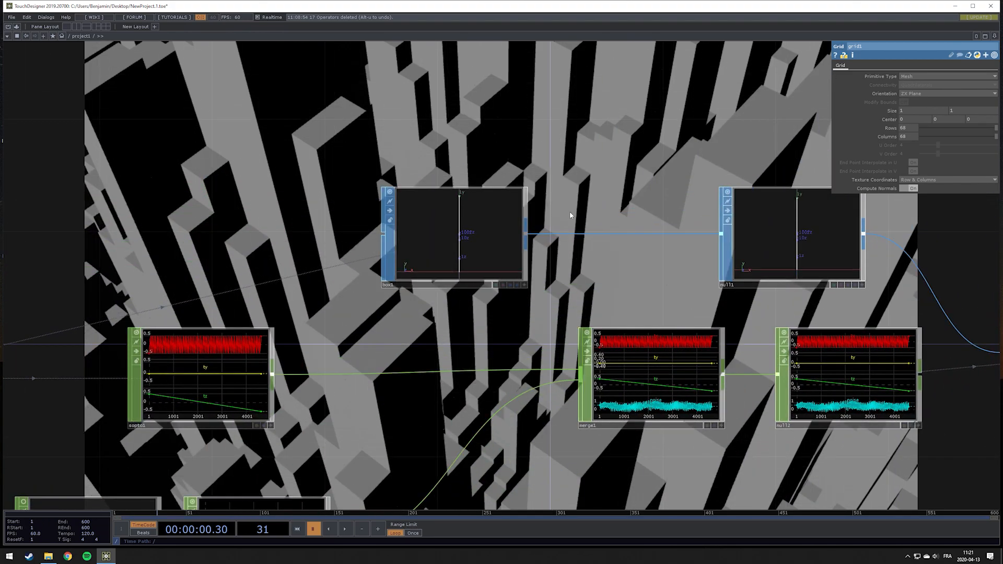
{"action": "left_click", "coordinate": [472, 229]}
{"action": "left_click", "coordinate": [794, 226]}
{"action": "left_click", "coordinate": [476, 215]}
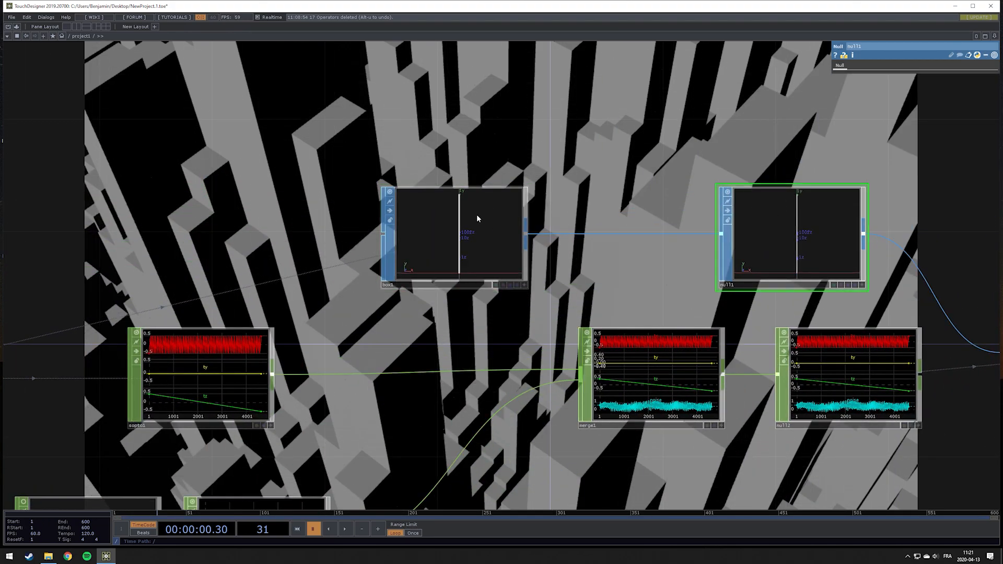
{"action": "mouse_move", "coordinate": [891, 92]}
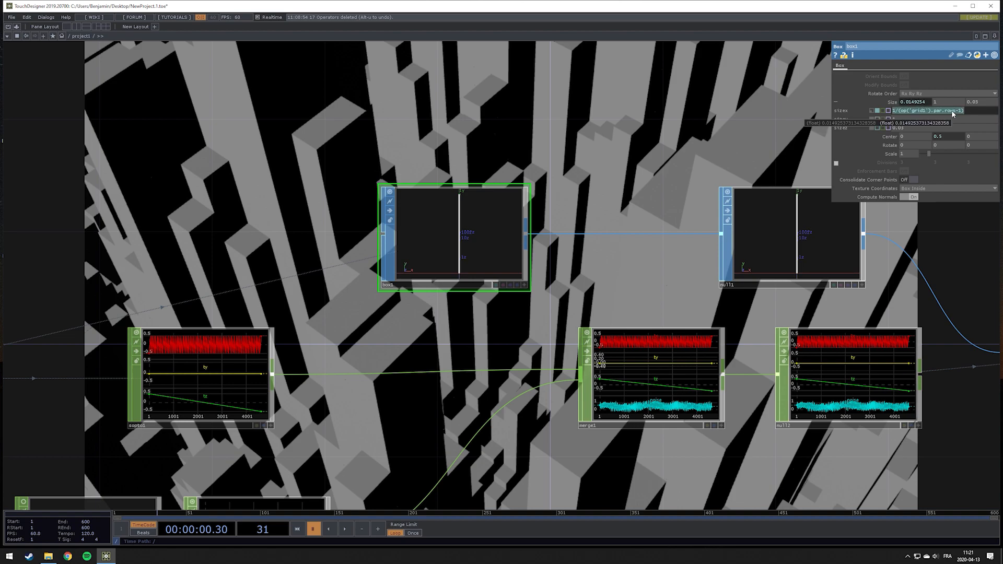
{"action": "left_click", "coordinate": [920, 129]}
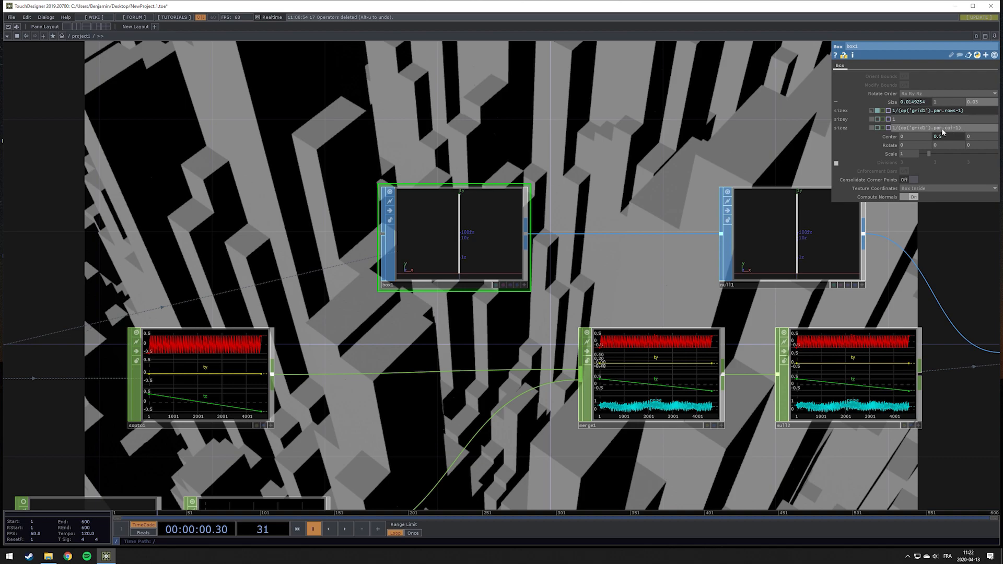
{"action": "type", "text": "s"}
{"action": "left_click", "coordinate": [613, 190]}
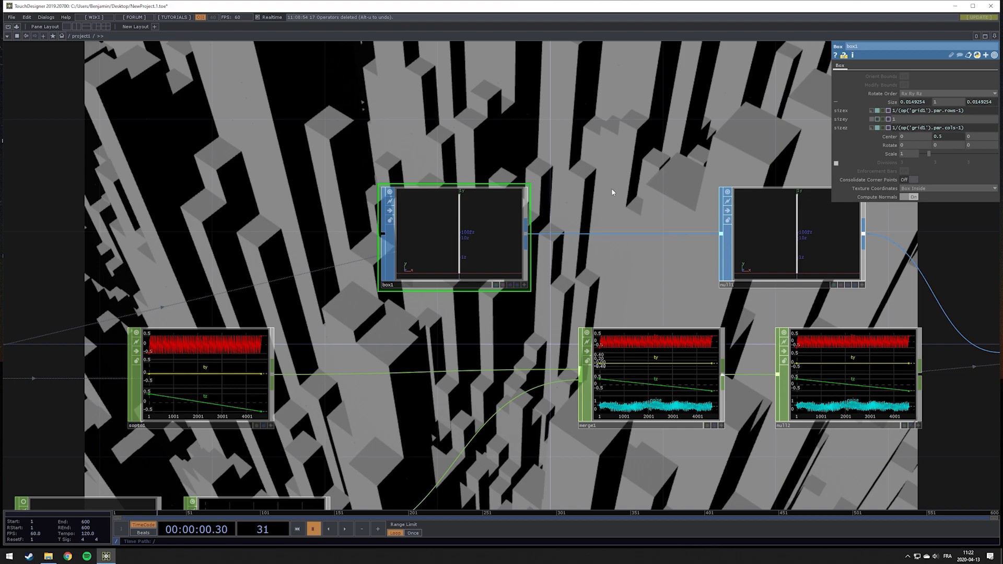
Play the timeline briefly to preview the animated boxes, then pause it
{"action": "key", "text": "space"}
{"action": "left_click_drag", "start_coordinate": [615, 197], "coordinate": [596, 269]}
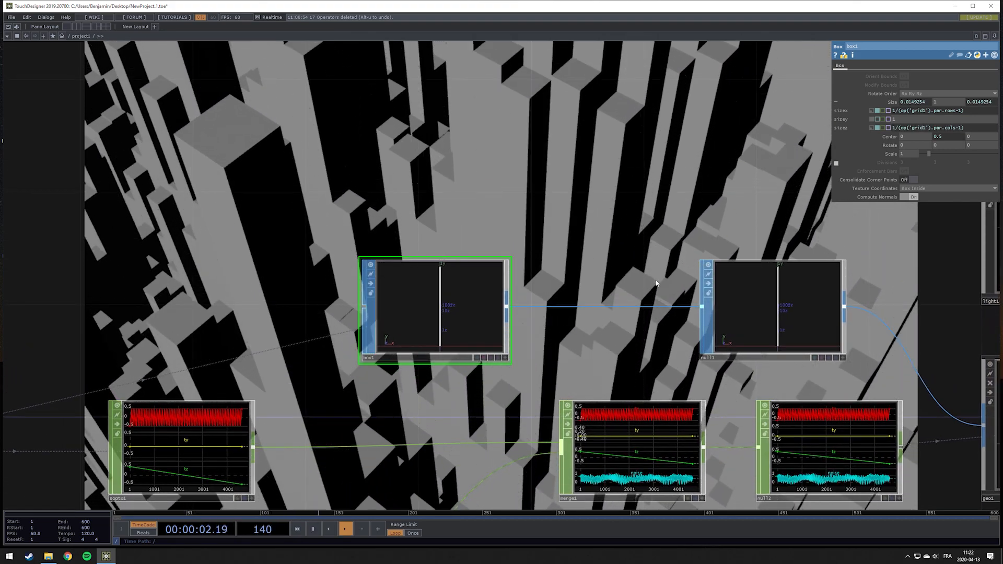
{"action": "key", "text": "space"}
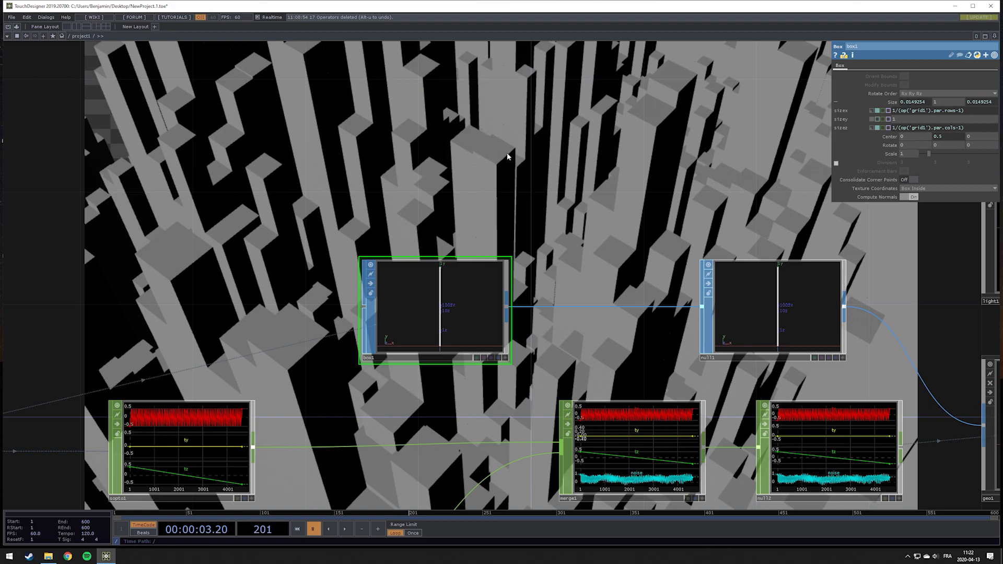
{"action": "scroll", "coordinate": [482, 192], "scroll_direction": "down", "scroll_amount": 5}
{"action": "scroll", "coordinate": [481, 195], "scroll_direction": "up", "scroll_amount": 4}
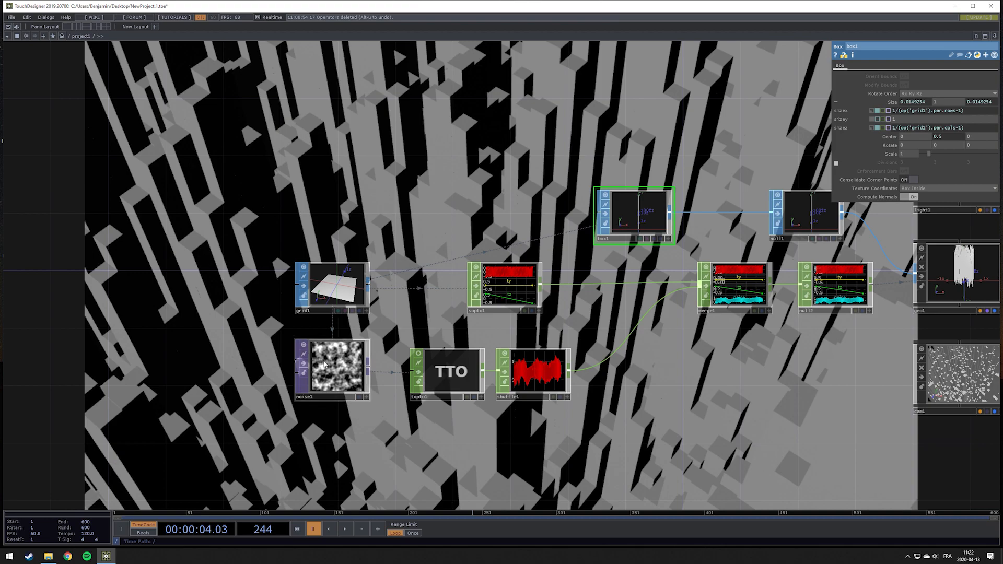
Set the Noise TOP's Seed to about 820 and its Offset to 0
{"action": "left_click", "coordinate": [325, 364]}
{"action": "left_click", "coordinate": [841, 66]}
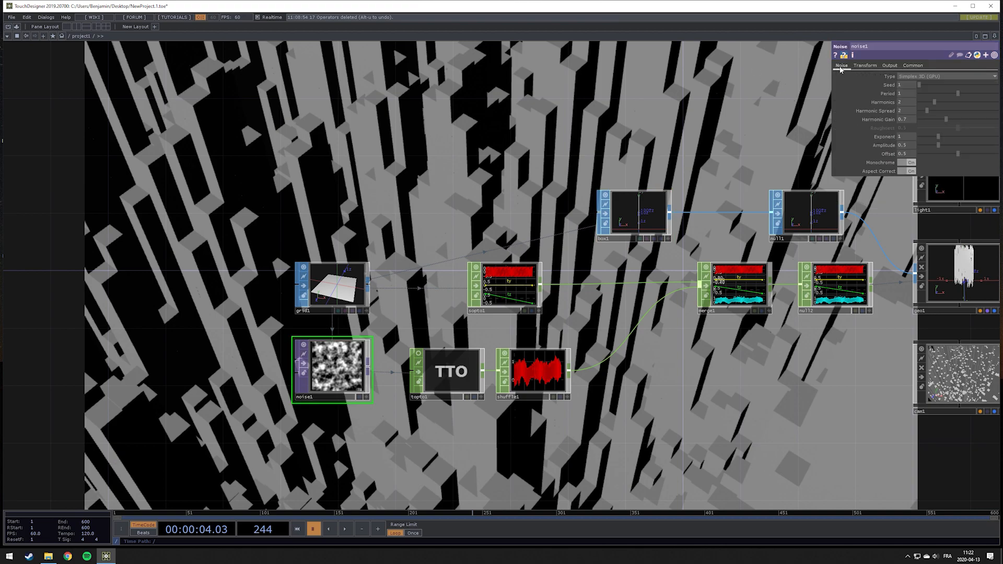
{"action": "left_click_drag", "start_coordinate": [919, 88], "coordinate": [923, 88]}
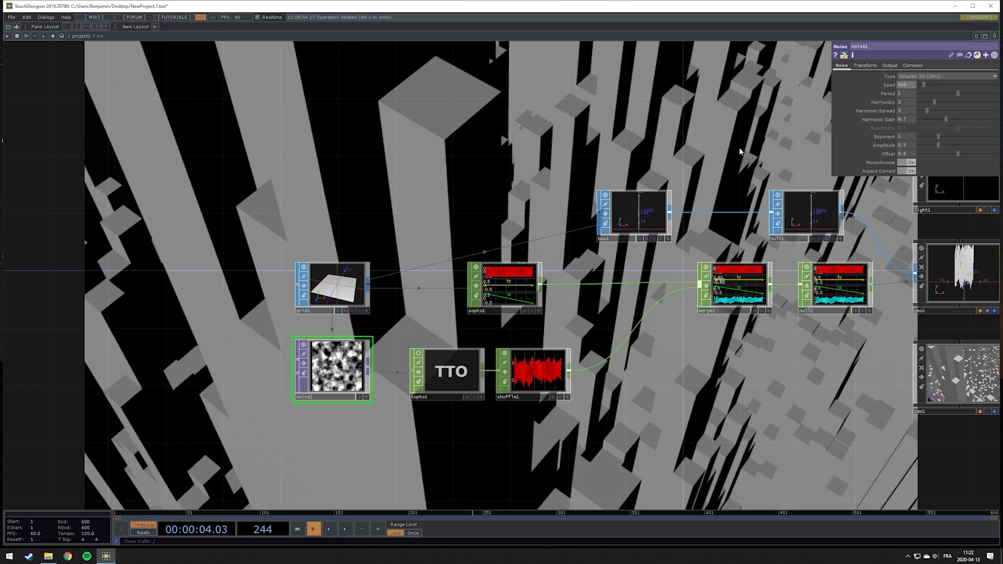
{"action": "left_click_drag", "start_coordinate": [417, 193], "coordinate": [739, 157]}
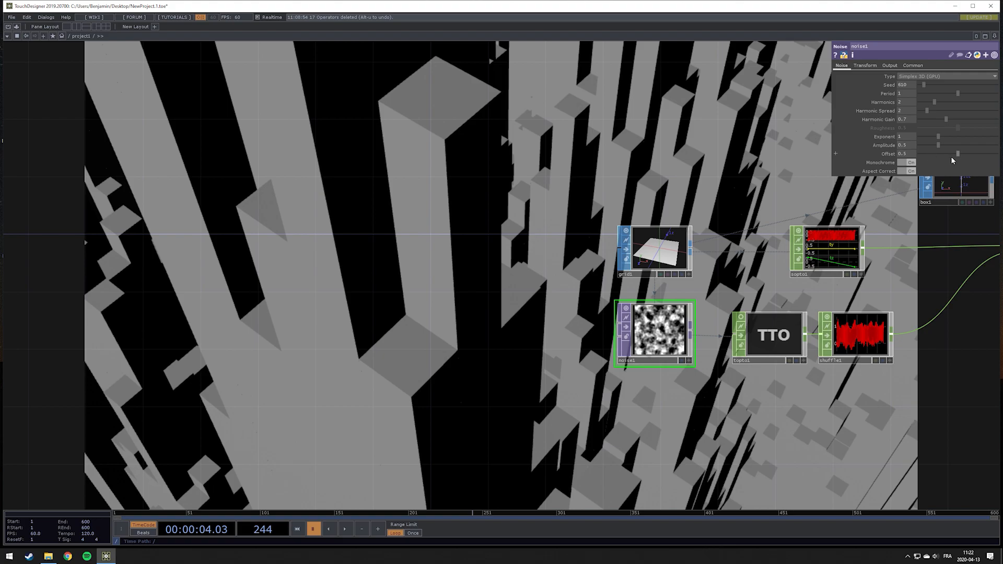
{"action": "left_click_drag", "start_coordinate": [957, 156], "coordinate": [916, 160]}
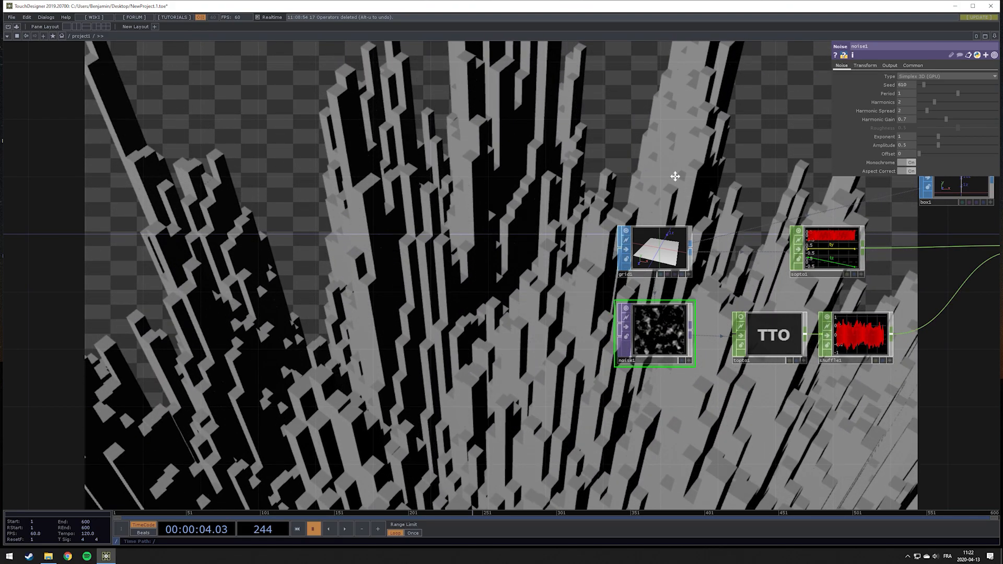
{"action": "left_click_drag", "start_coordinate": [675, 177], "coordinate": [503, 166]}
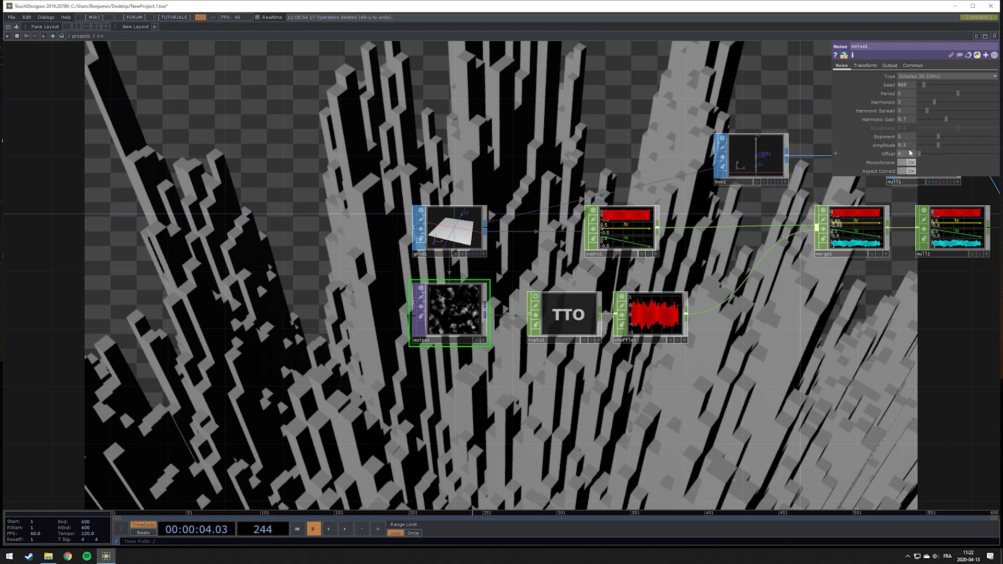
Resume playback and add a Pattern CHOP to the network
{"action": "key", "text": "space"}
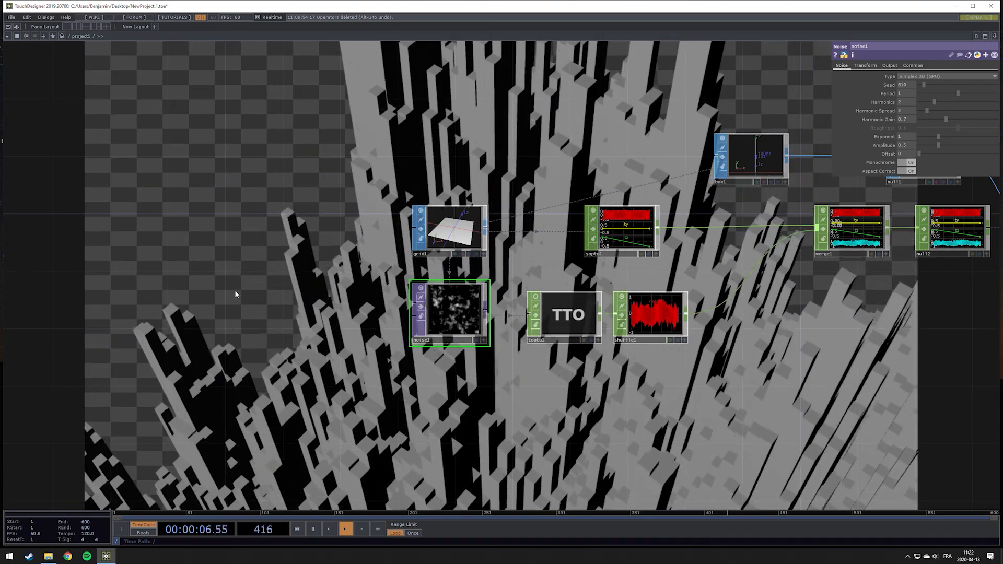
{"action": "left_click_drag", "start_coordinate": [234, 292], "coordinate": [346, 263]}
{"action": "scroll", "coordinate": [423, 293], "scroll_direction": "up", "scroll_amount": 4}
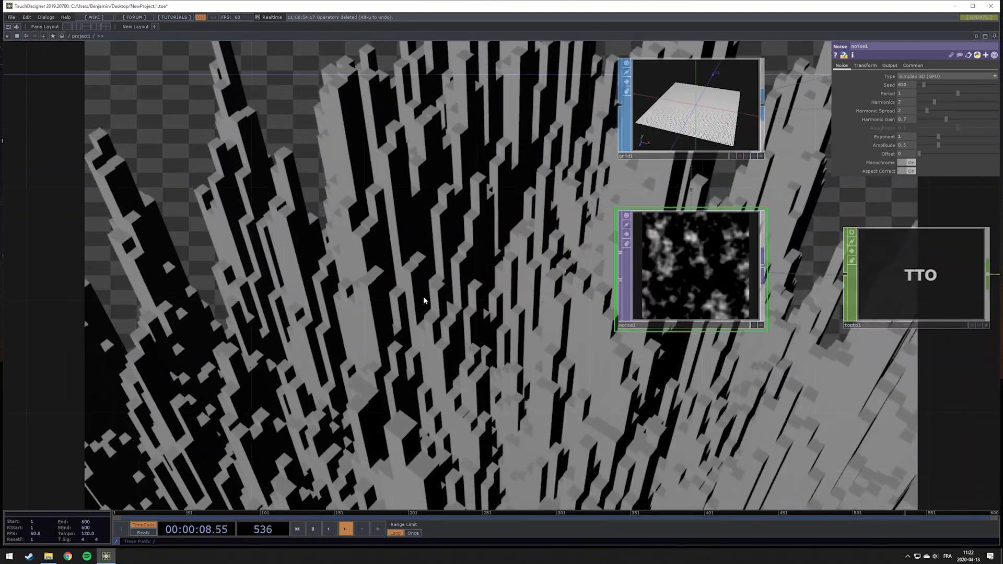
{"action": "key", "text": "Tab"}
{"action": "left_click", "coordinate": [503, 208]}
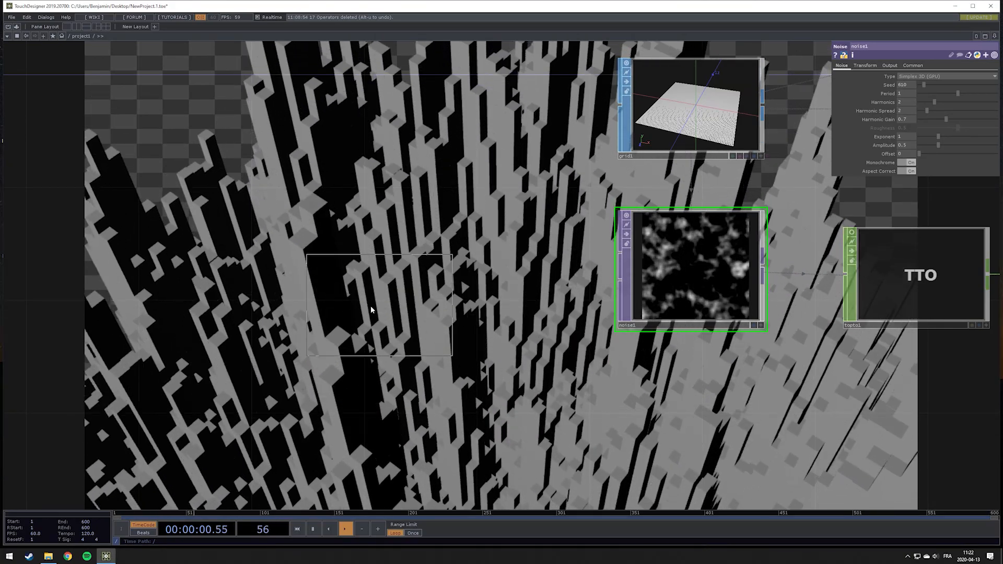
{"action": "left_click", "coordinate": [371, 306]}
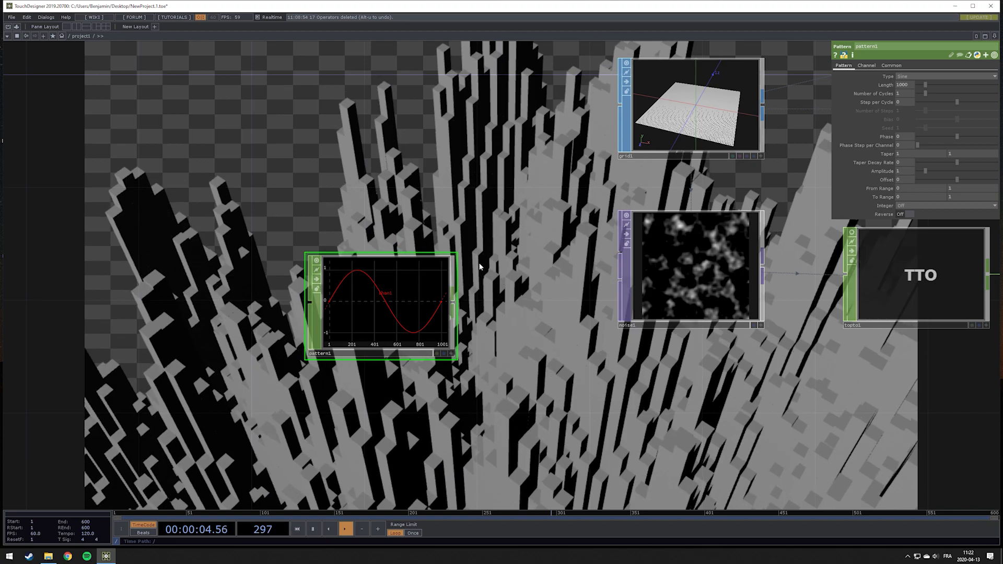
Set the Pattern CHOP's Length to the expression me.time.end
{"action": "left_click", "coordinate": [916, 76]}
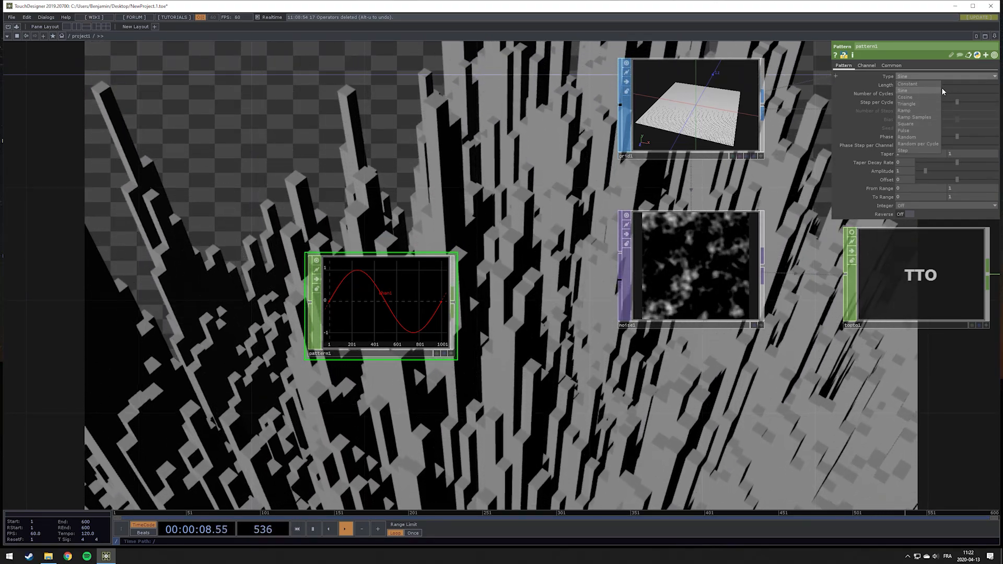
{"action": "left_click", "coordinate": [947, 79]}
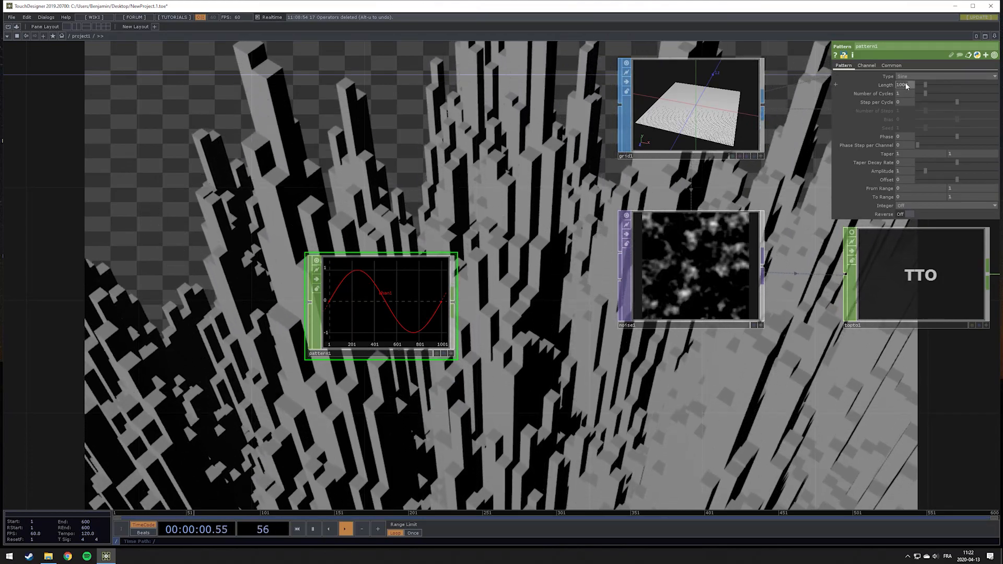
{"action": "left_click", "coordinate": [907, 86]}
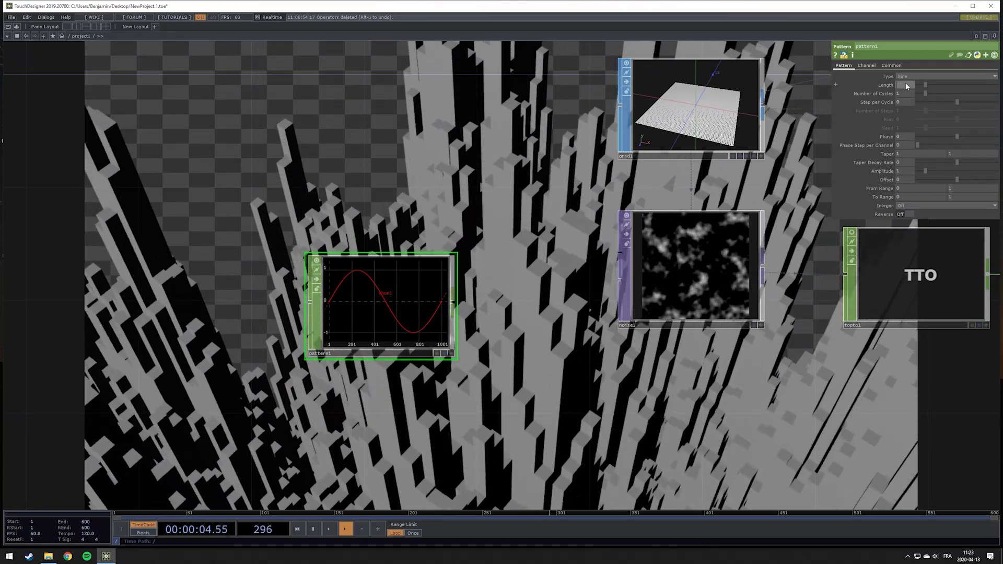
{"action": "type", "text": "me"}
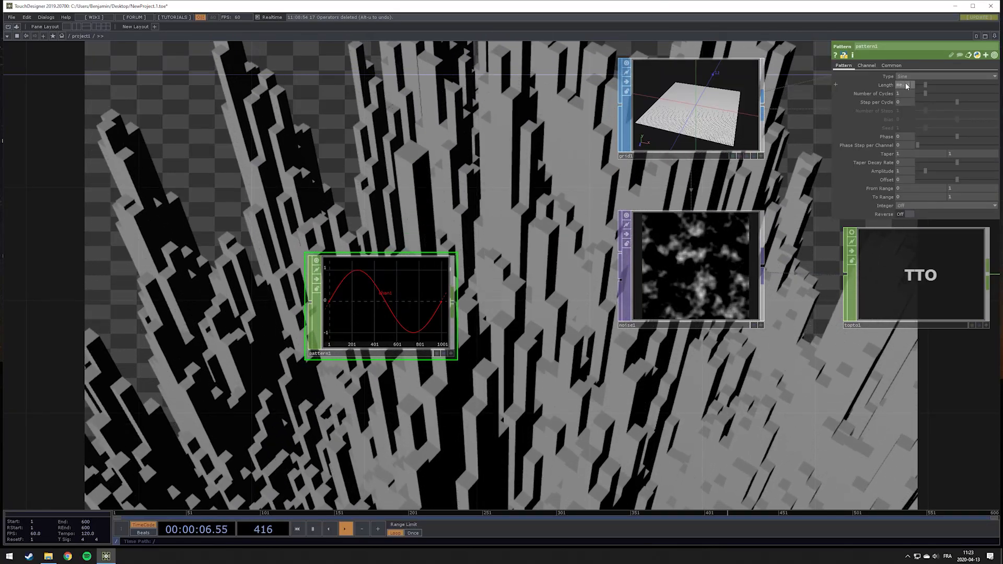
{"action": "type", "text": ".time.end"}
{"action": "key", "text": "Return"}
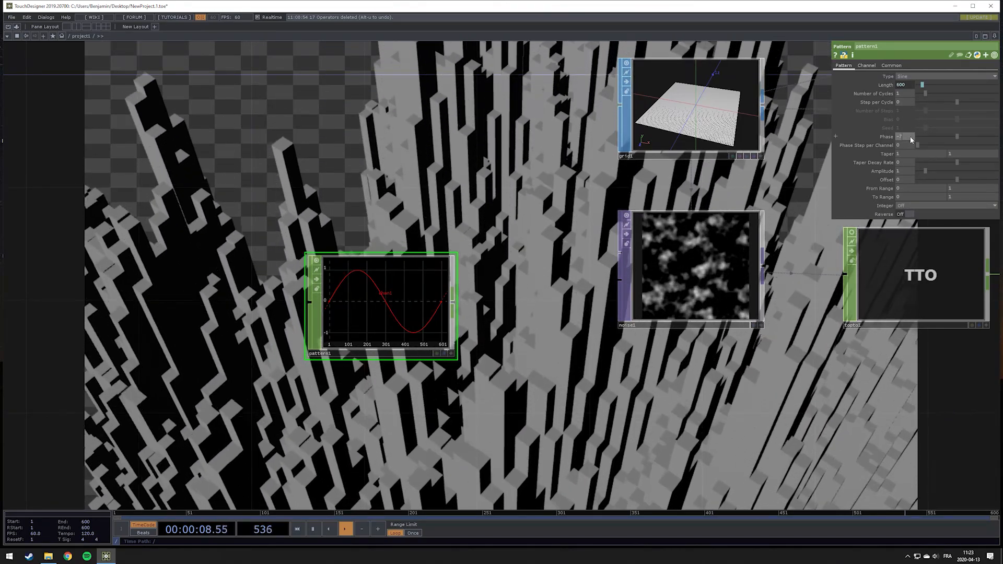
Set the Pattern CHOP's Phase to -0.75
{"action": "left_click", "coordinate": [910, 140]}
{"action": "type", "text": "-0.75"}
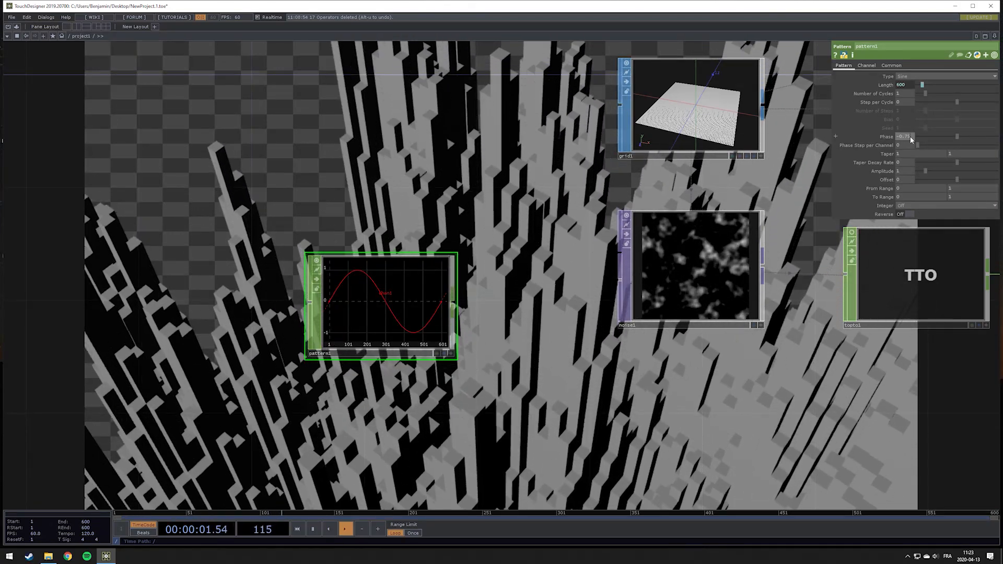
{"action": "key", "text": "Return"}
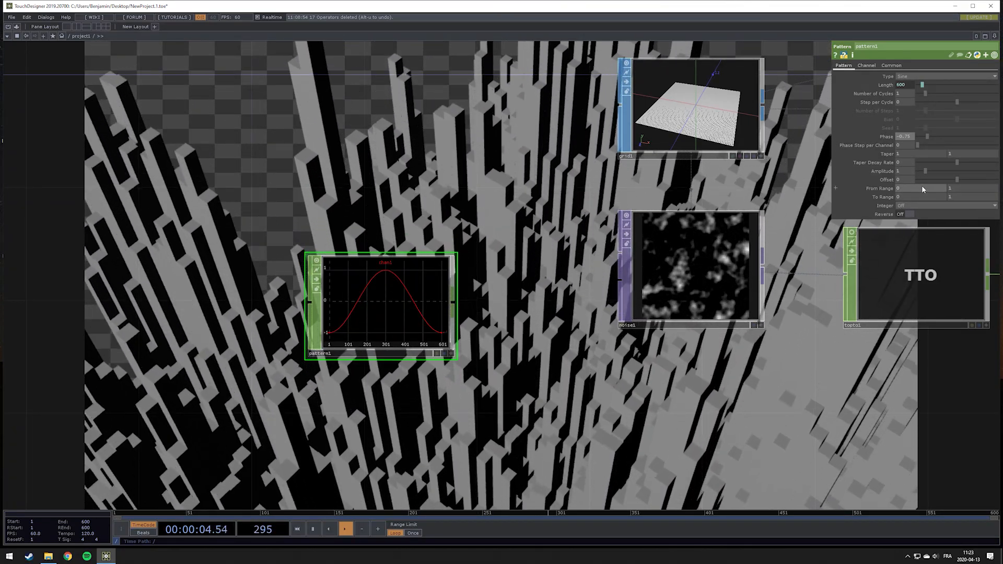
Set the Pattern CHOP's Amplitude to 0.077 and its Offset to 0.077
{"action": "left_click", "coordinate": [902, 172]}
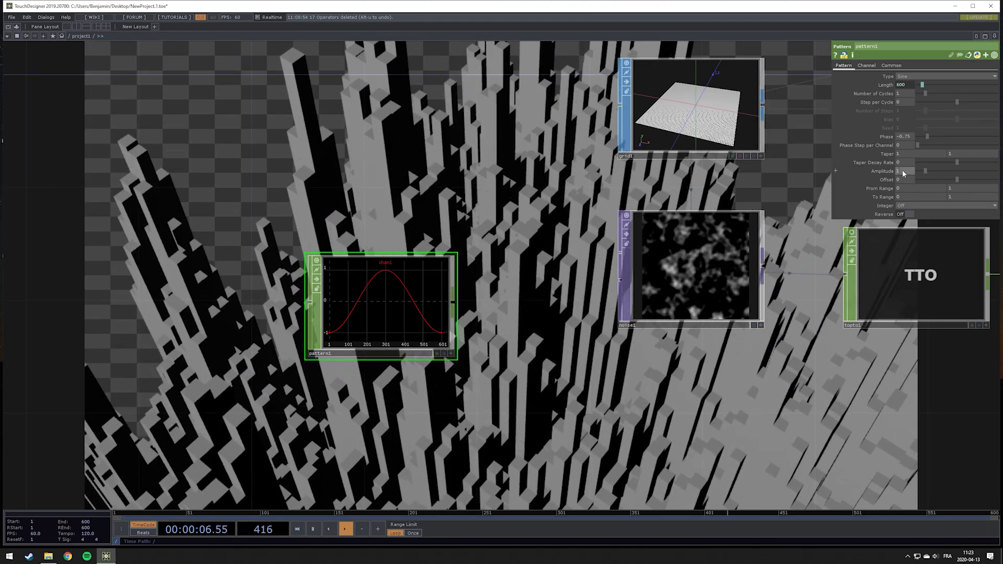
{"action": "type", "text": "0"}
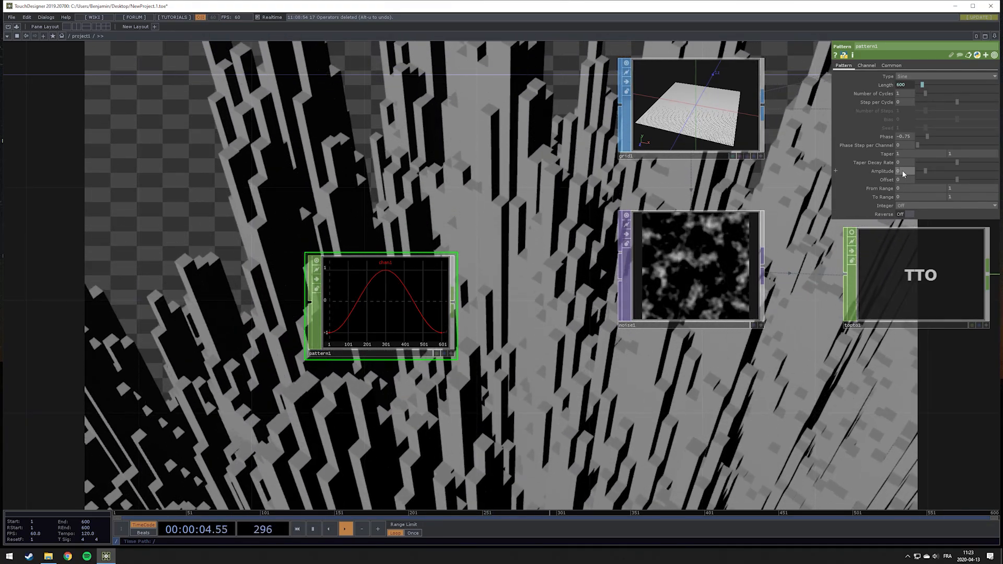
{"action": "type", "text": ".077"}
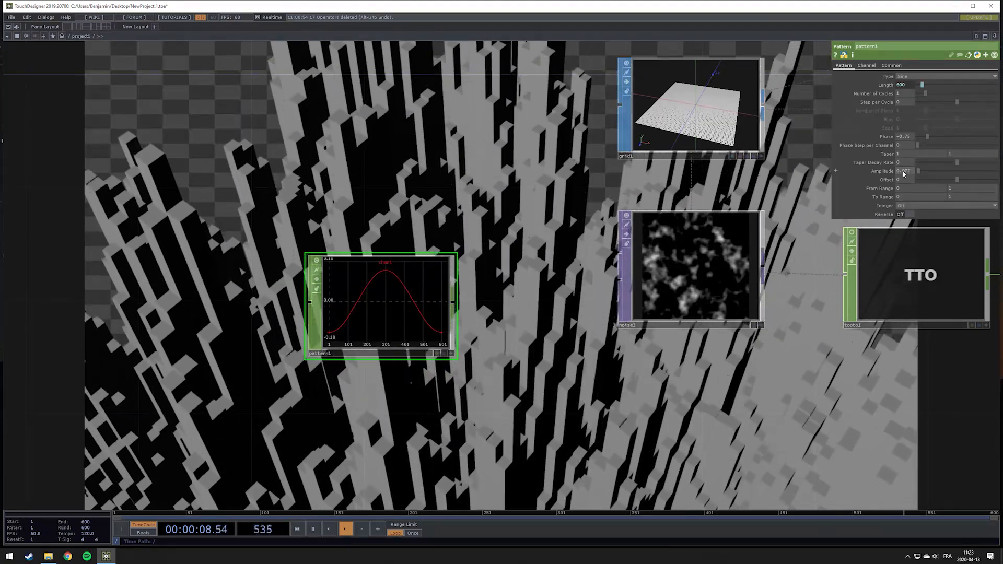
{"action": "key", "text": "Return"}
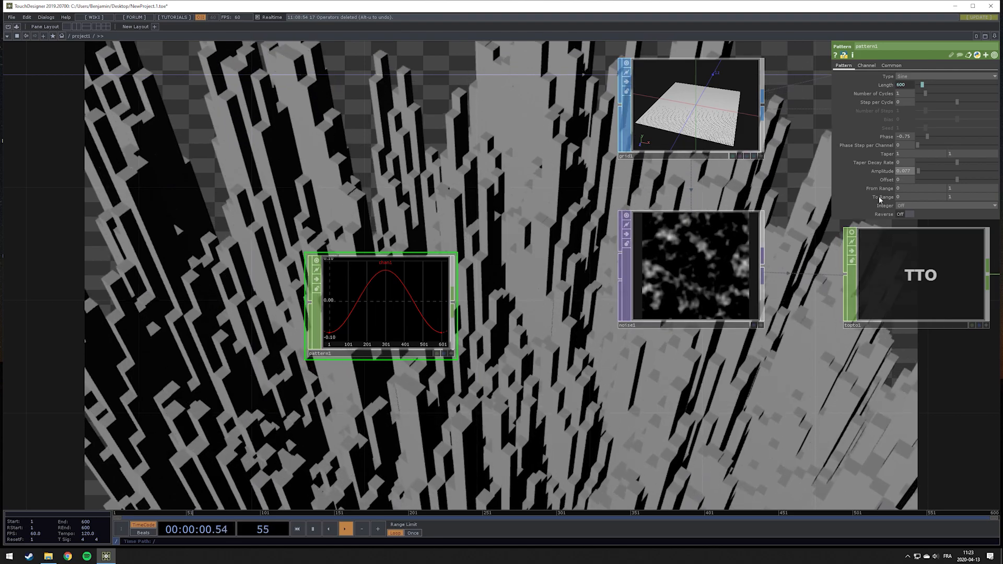
{"action": "left_click_drag", "start_coordinate": [899, 180], "coordinate": [906, 179]}
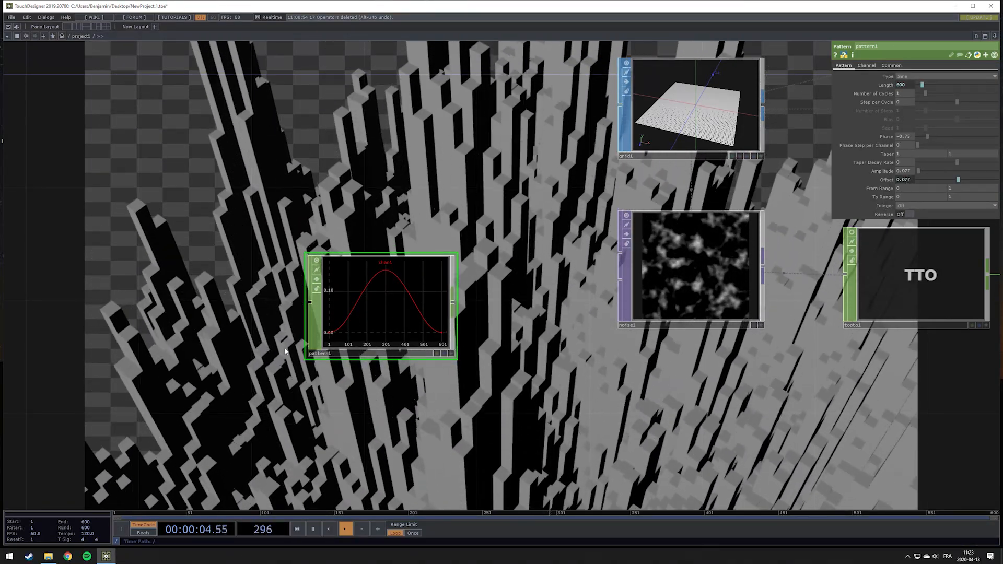
Reference the Pattern CHOP's channel as a CHOP Reference in the Noise TOP's Amplitude
{"action": "left_click_drag", "start_coordinate": [399, 306], "coordinate": [465, 277]}
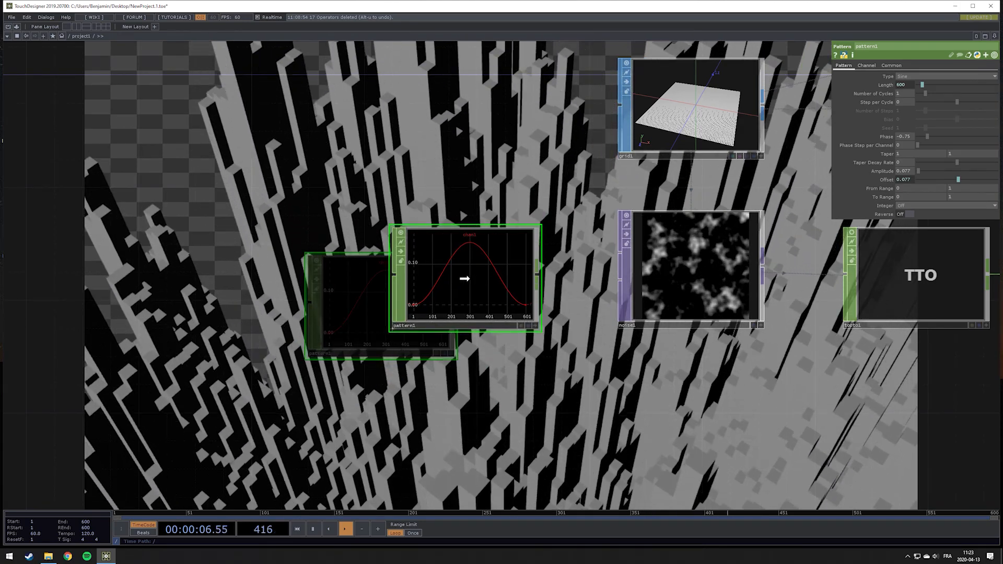
{"action": "left_click", "coordinate": [681, 268]}
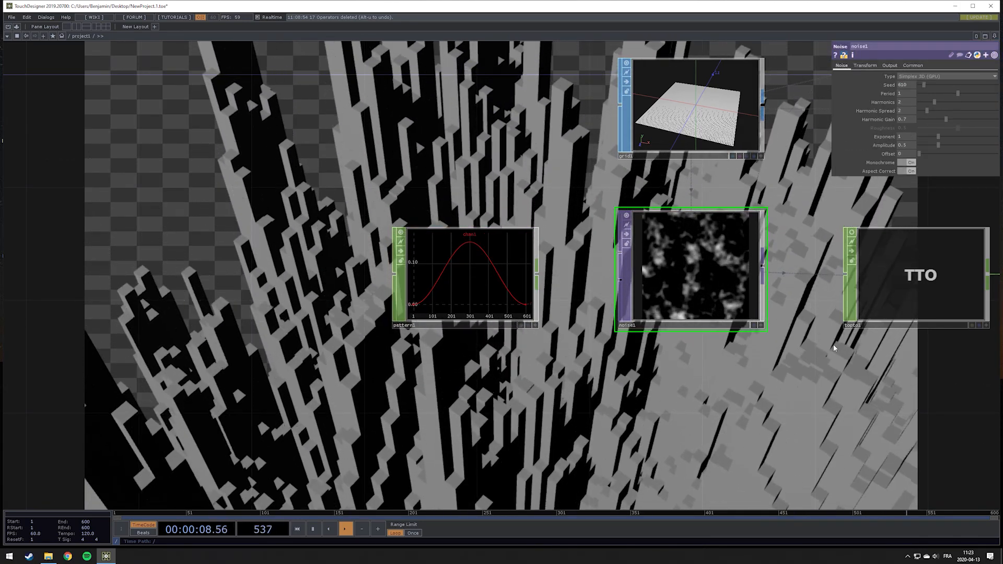
{"action": "left_click_drag", "start_coordinate": [835, 346], "coordinate": [798, 355]}
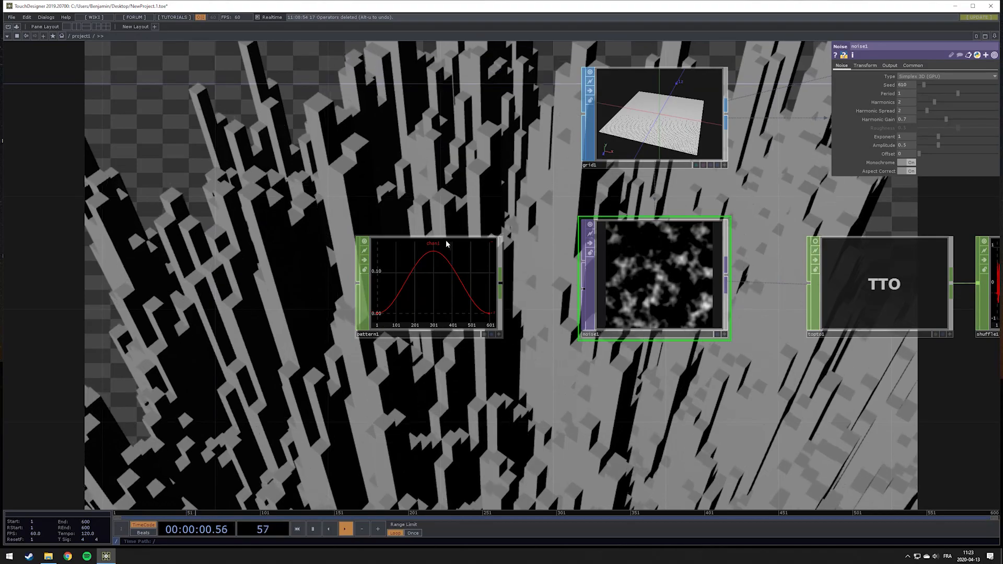
{"action": "left_click", "coordinate": [499, 333]}
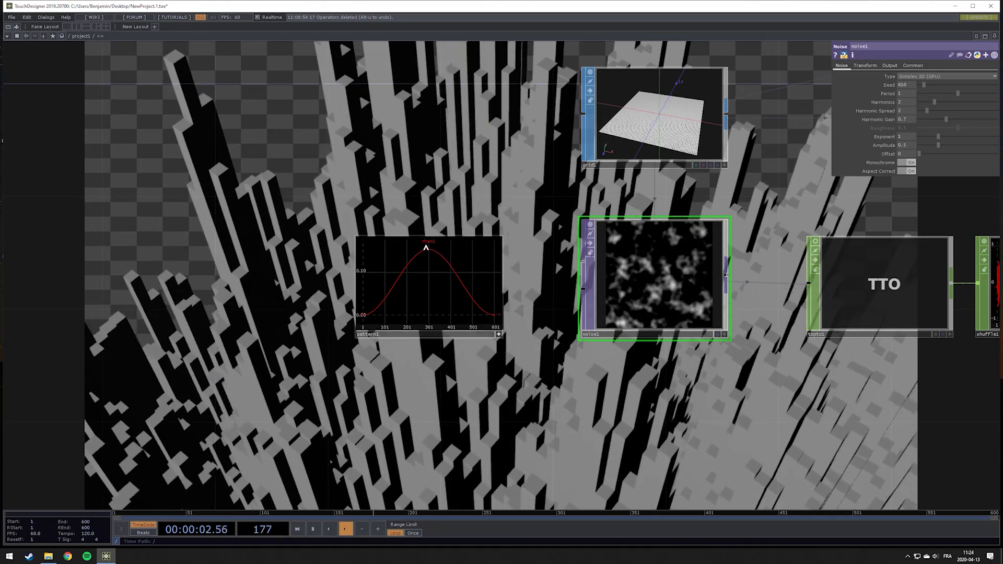
{"action": "left_click_drag", "start_coordinate": [428, 241], "coordinate": [907, 146]}
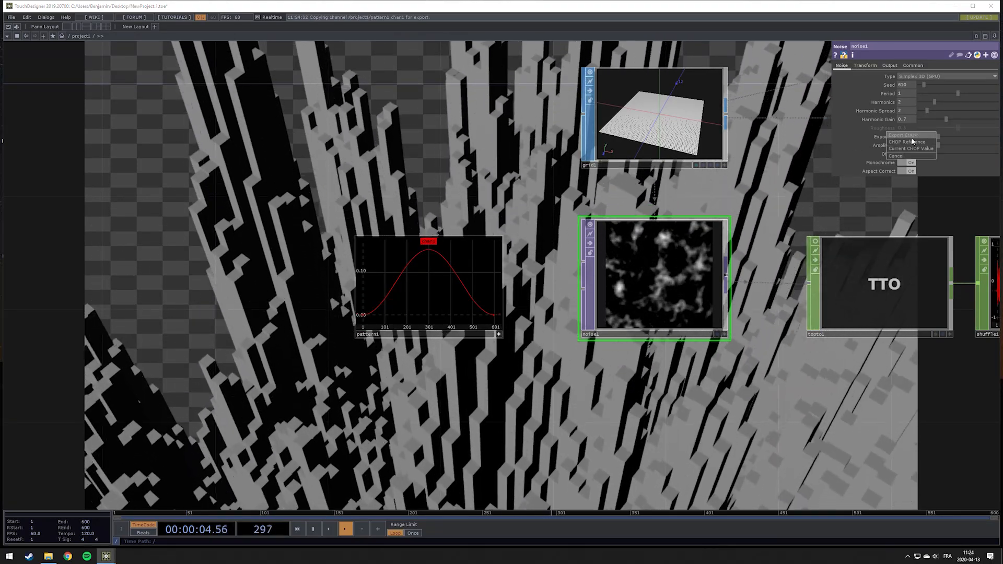
{"action": "left_click", "coordinate": [912, 140]}
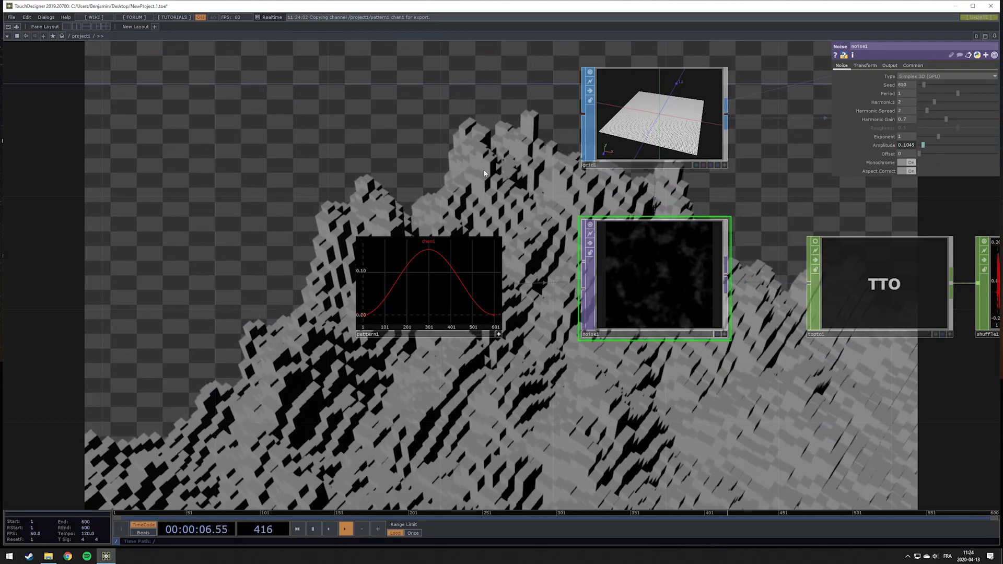
Examine the whole network and the animated rendered boxes
{"action": "left_click_drag", "start_coordinate": [426, 190], "coordinate": [137, 289]}
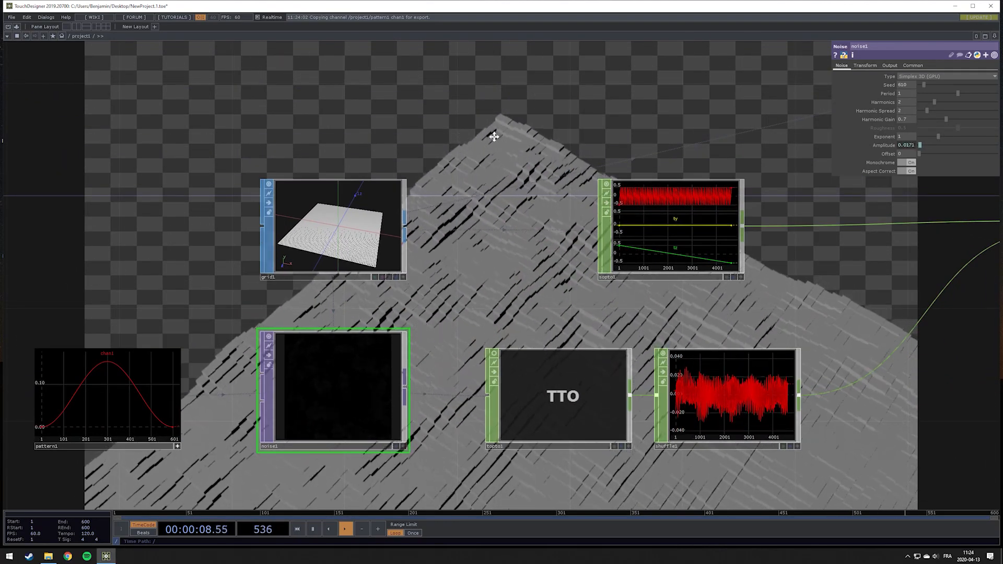
{"action": "left_click_drag", "start_coordinate": [494, 137], "coordinate": [210, 118]}
{"action": "left_click_drag", "start_coordinate": [573, 338], "coordinate": [378, 257]}
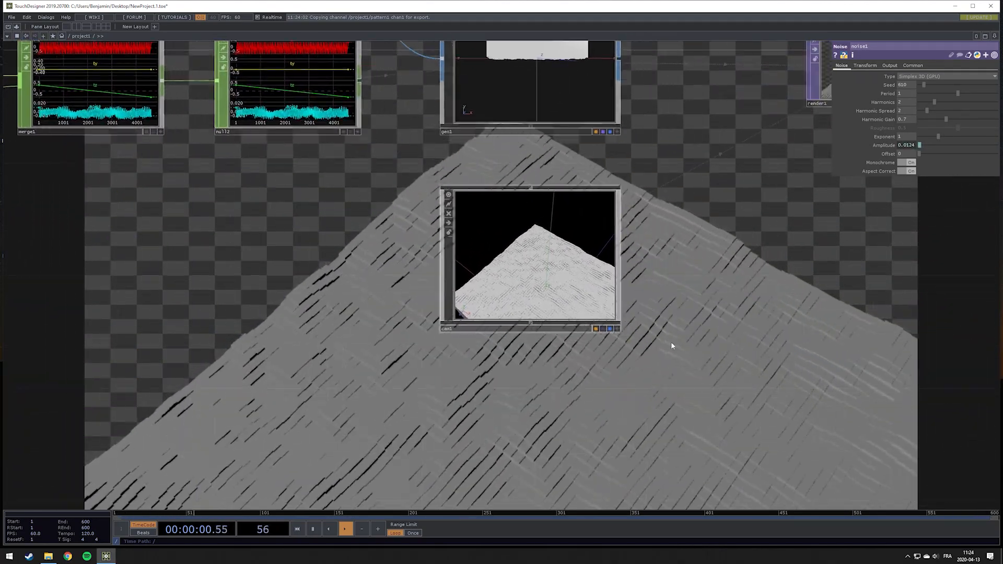
{"action": "left_click_drag", "start_coordinate": [671, 345], "coordinate": [652, 339]}
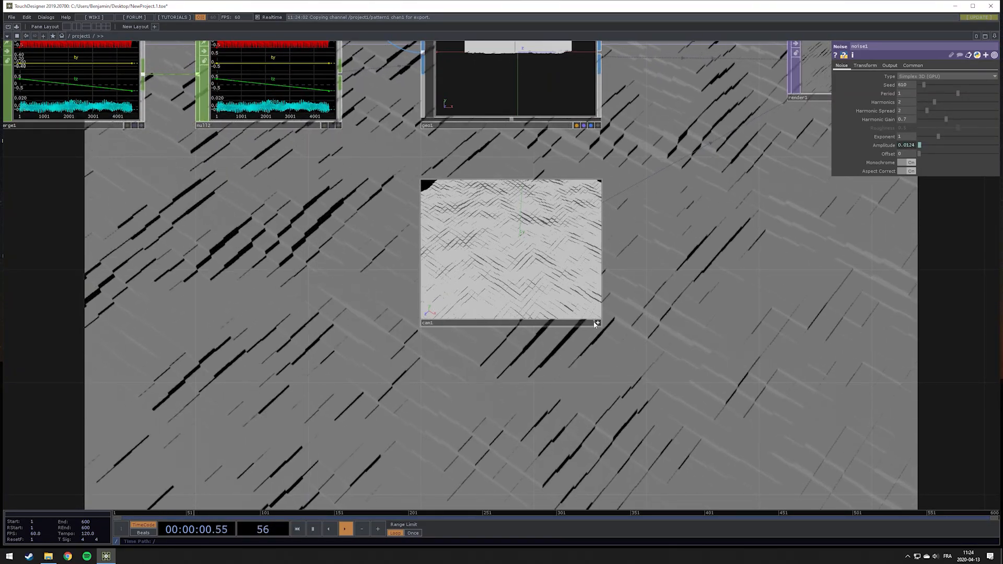
{"action": "scroll", "coordinate": [612, 341], "scroll_direction": "down", "scroll_amount": 6}
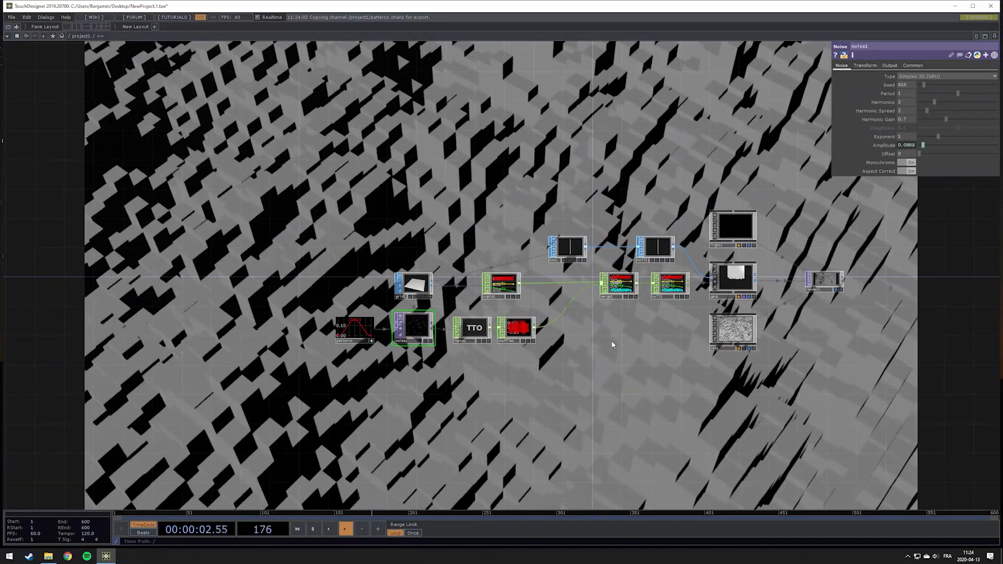
{"action": "left_click_drag", "start_coordinate": [595, 352], "coordinate": [364, 356]}
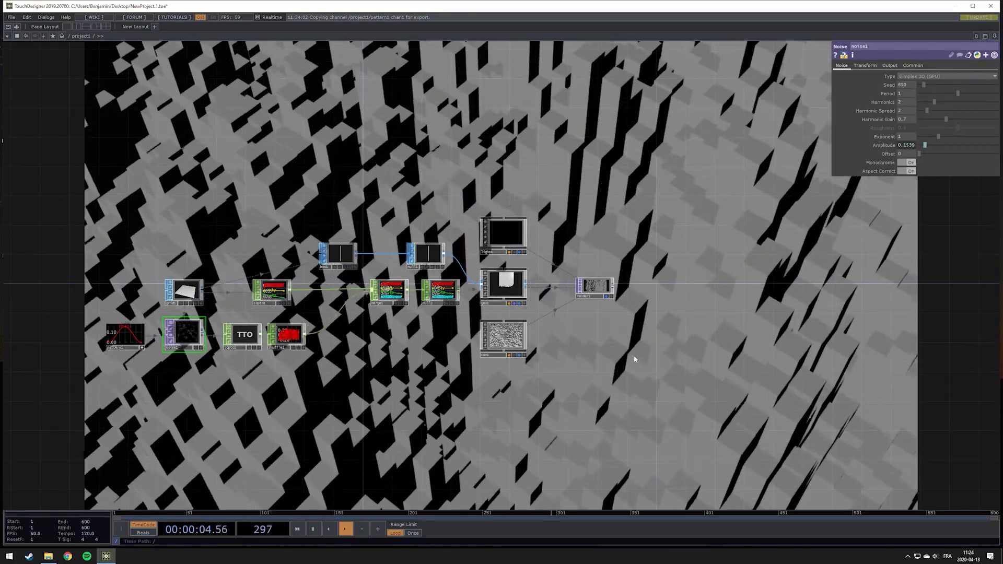